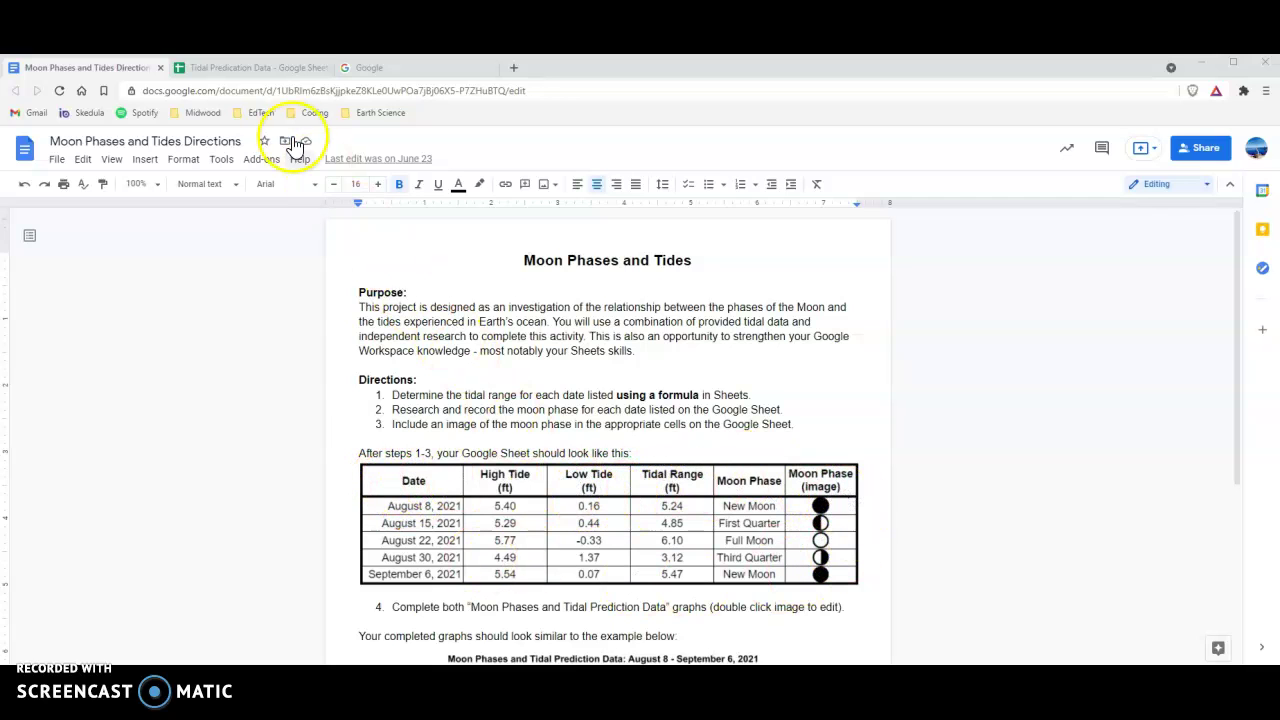
Step: Leave the directions document for the Tidal Predication Data spreadsheet's Demonstration sheet
click(248, 70)
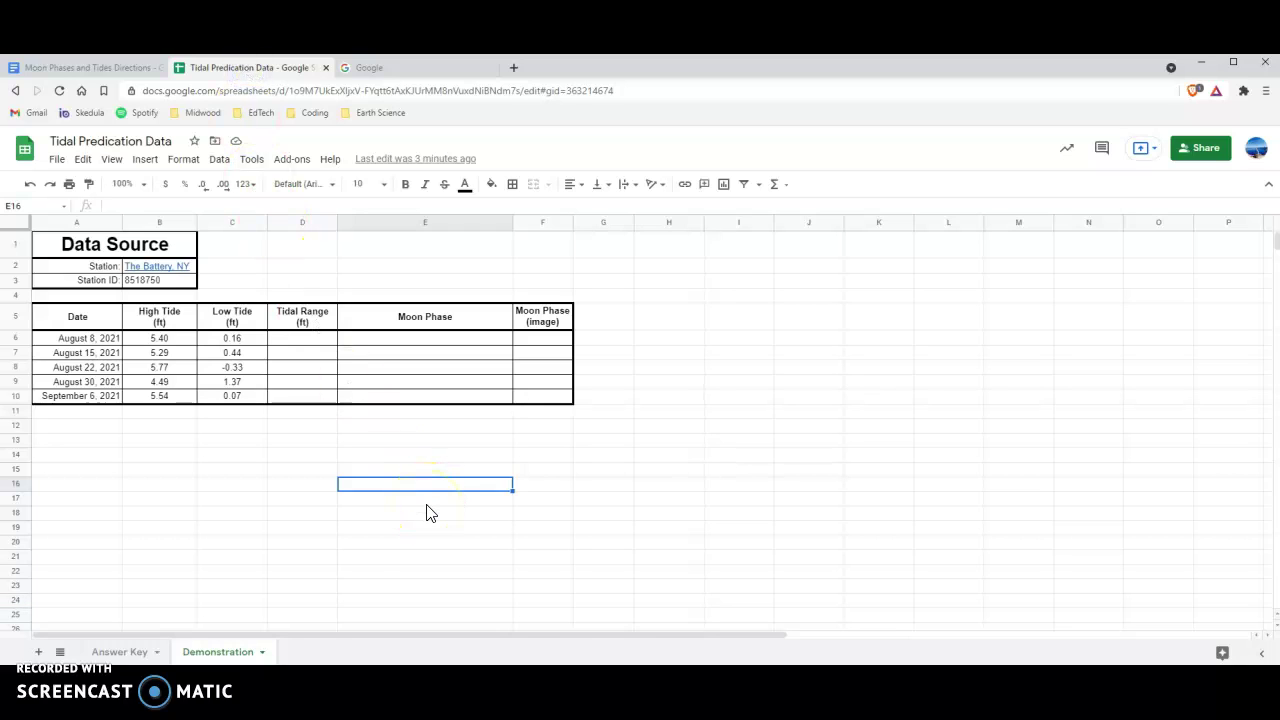
click(119, 326)
drag(127, 336, 535, 402)
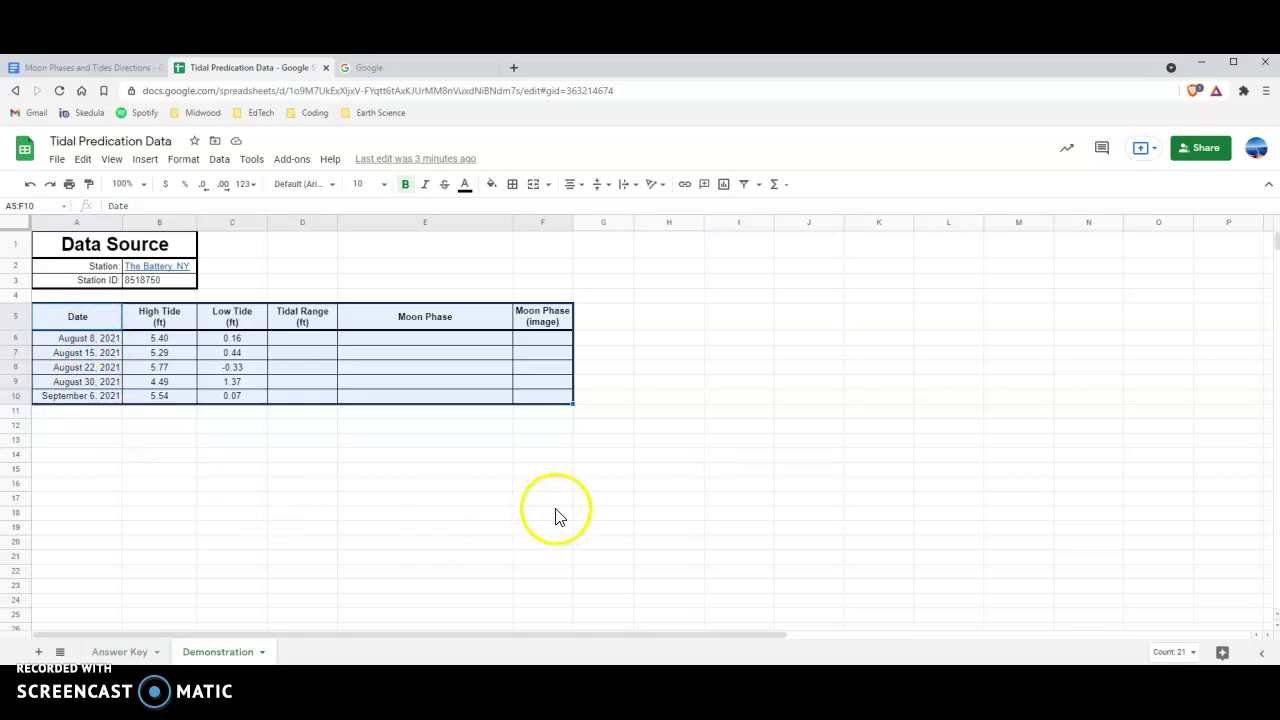
click(309, 414)
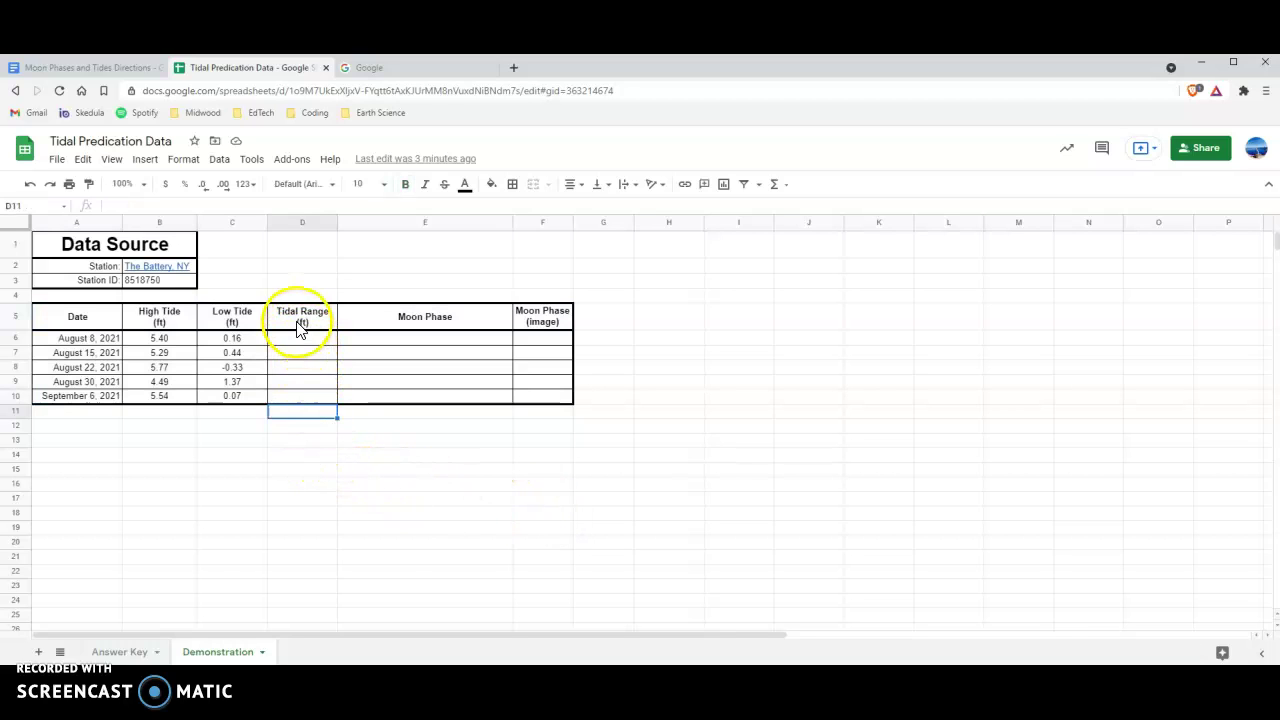
drag(298, 340, 323, 405)
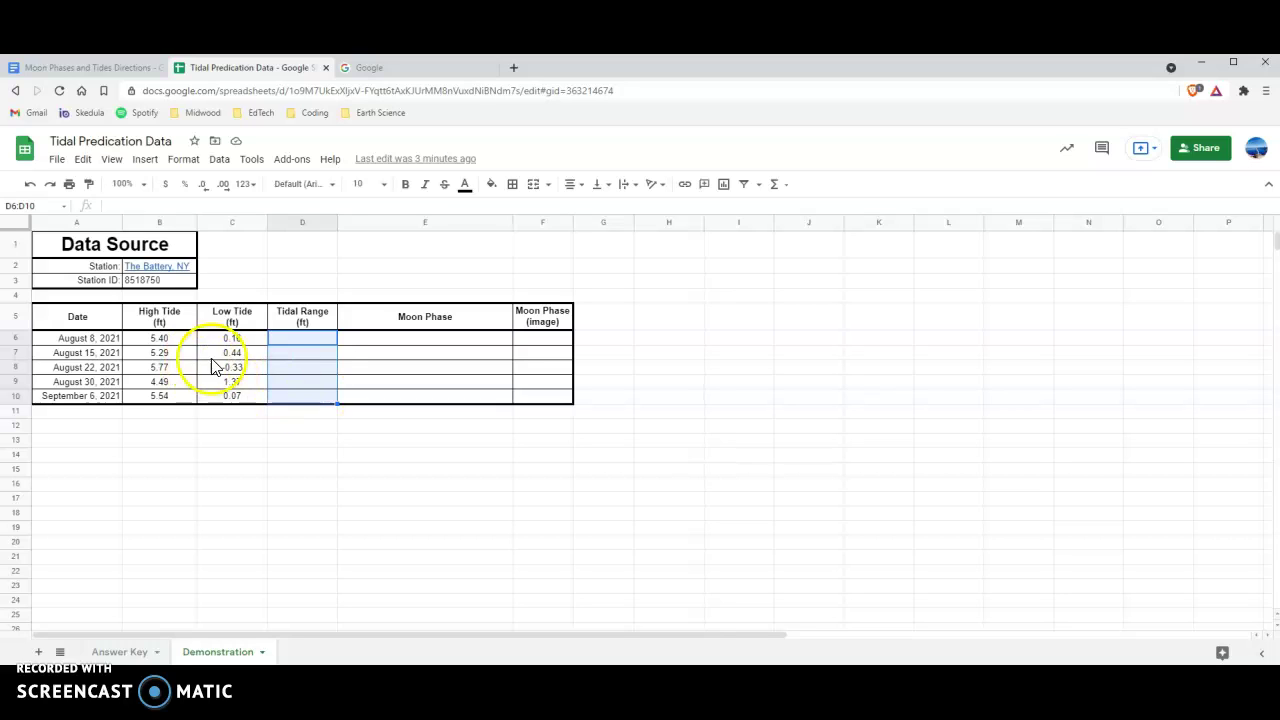
click(236, 340)
click(161, 338)
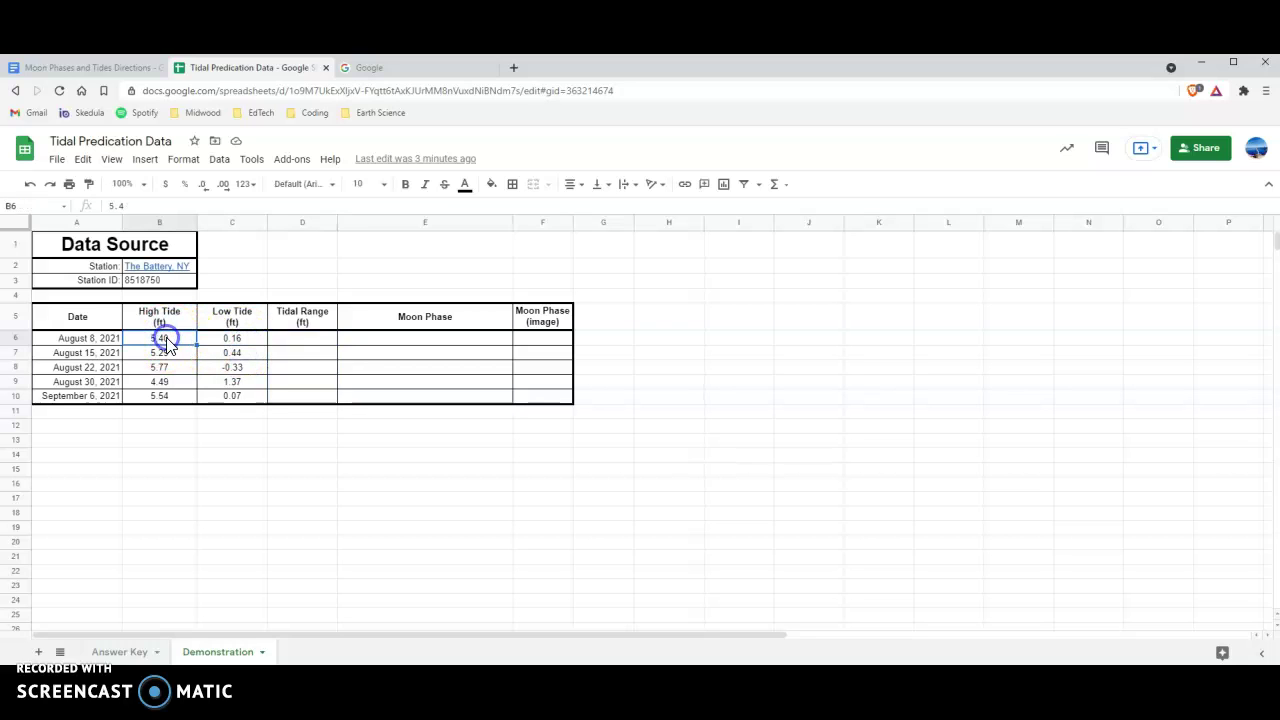
click(306, 342)
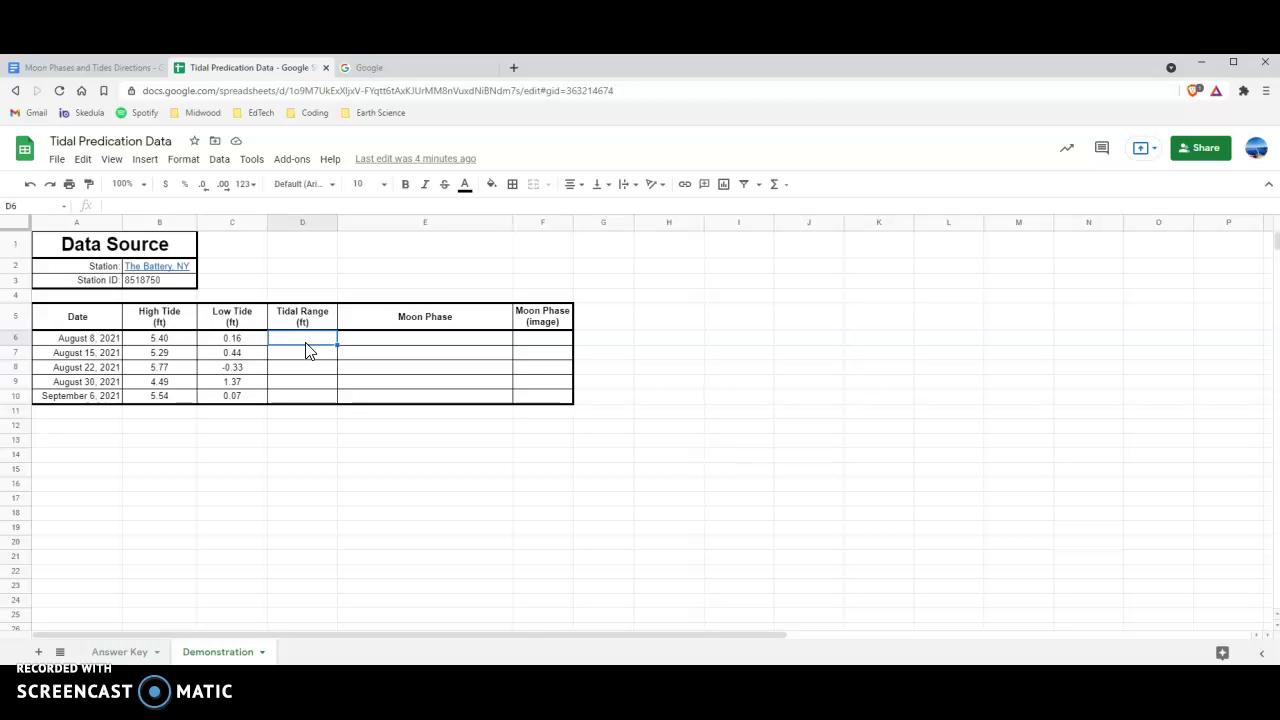
click(306, 343)
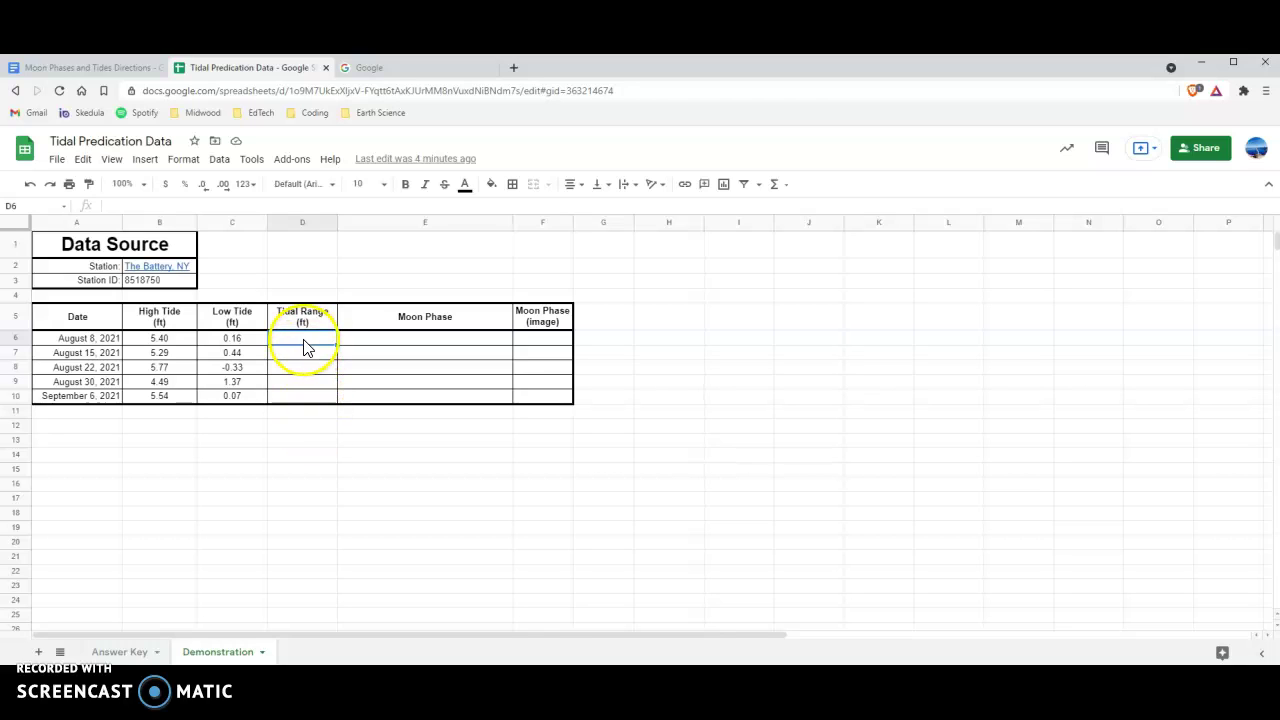
Step: Enter =B6-C6 in D6 for the August 8 tidal range
double_click(305, 341)
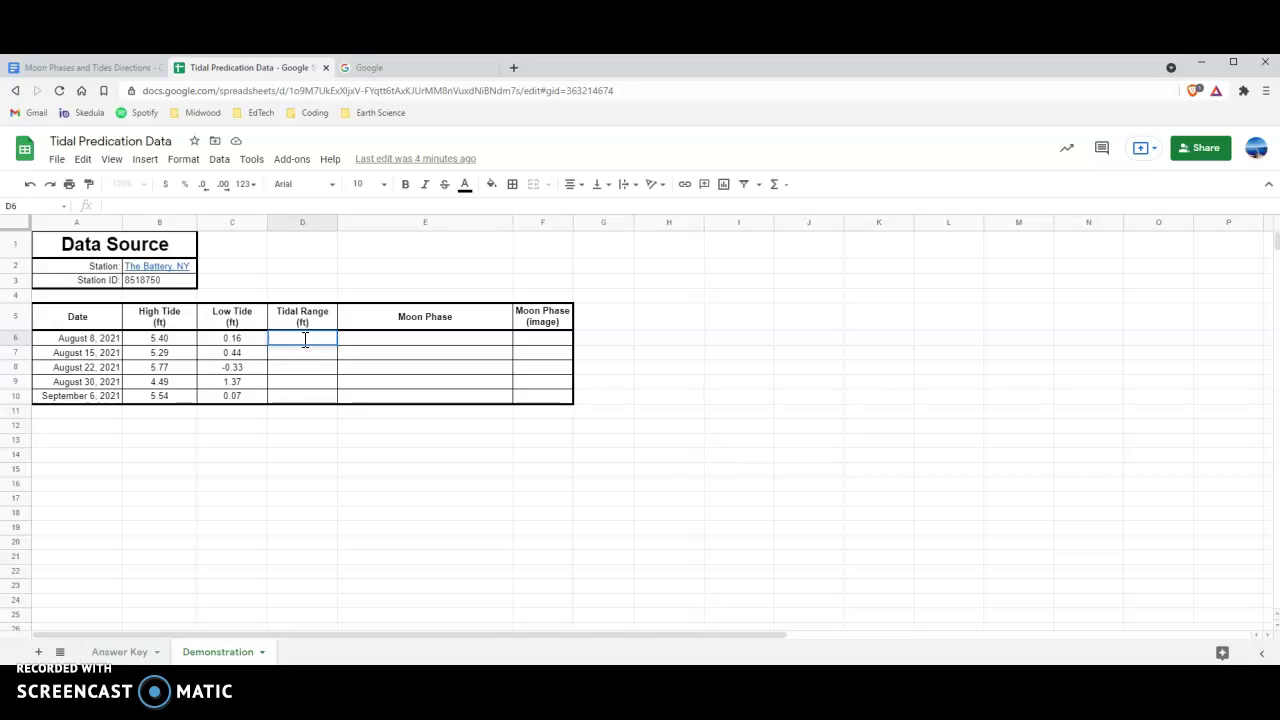
text(=)
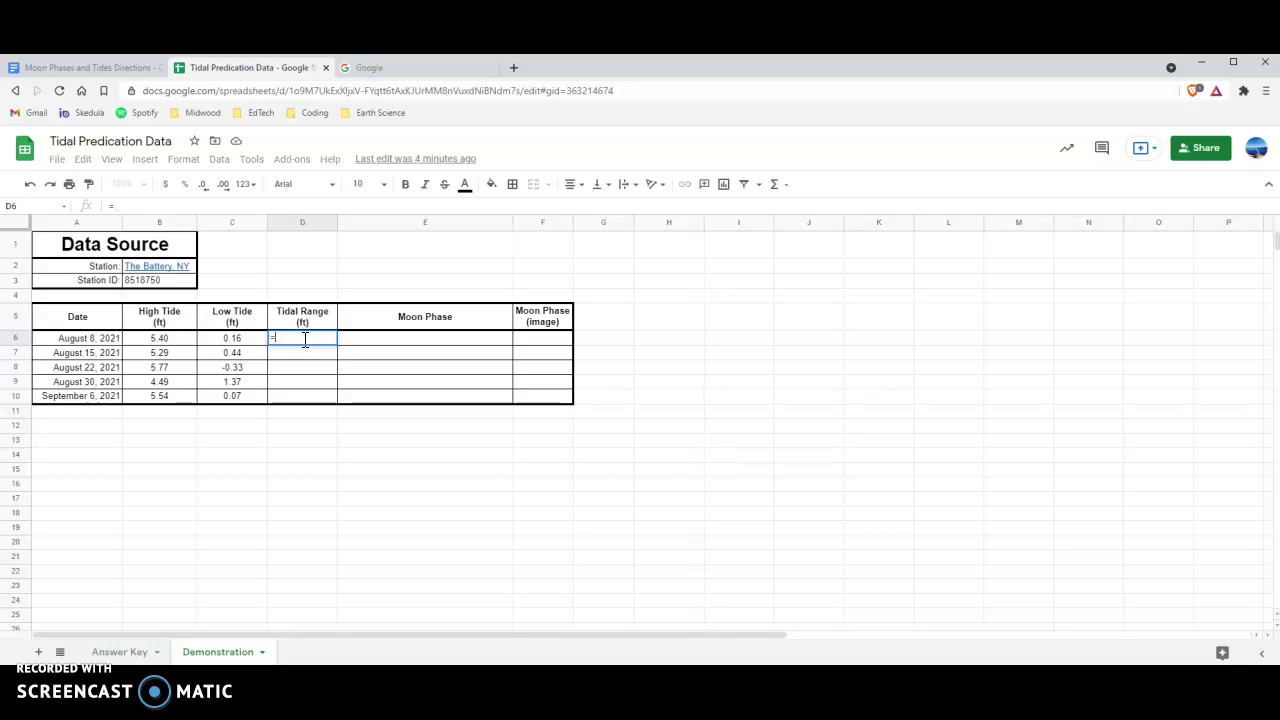
click(165, 341)
text(-)
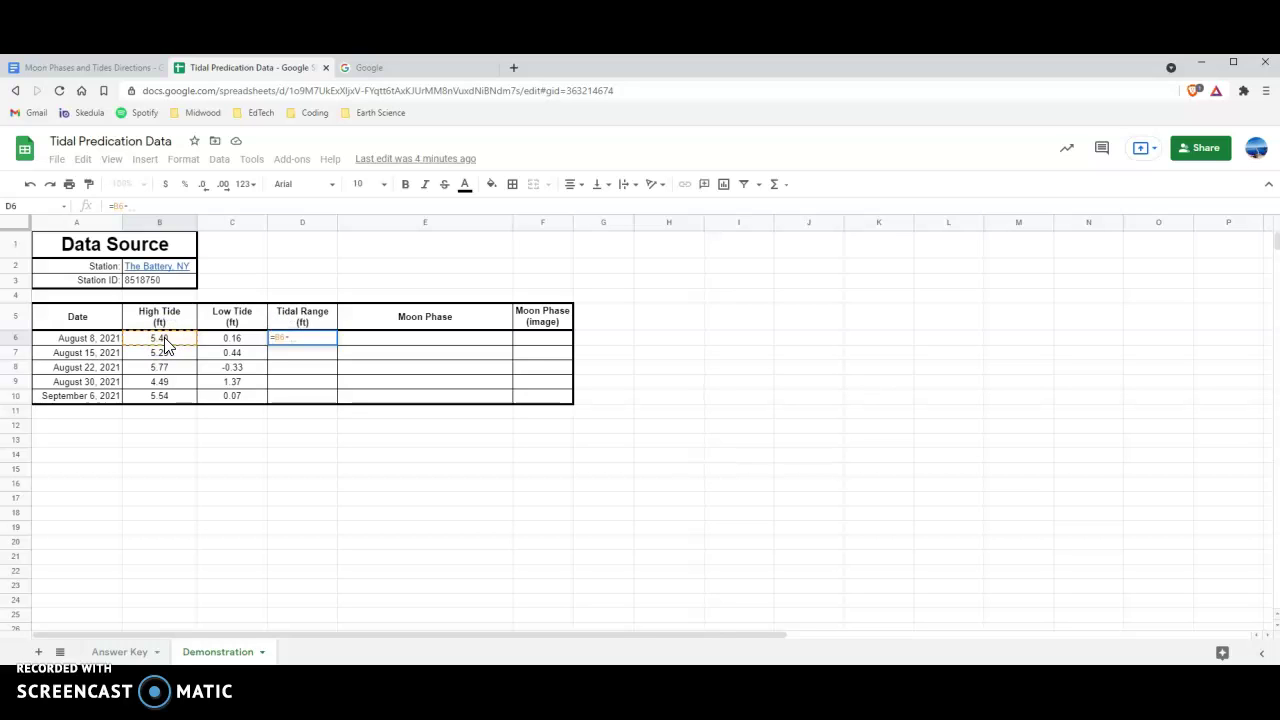
click(231, 341)
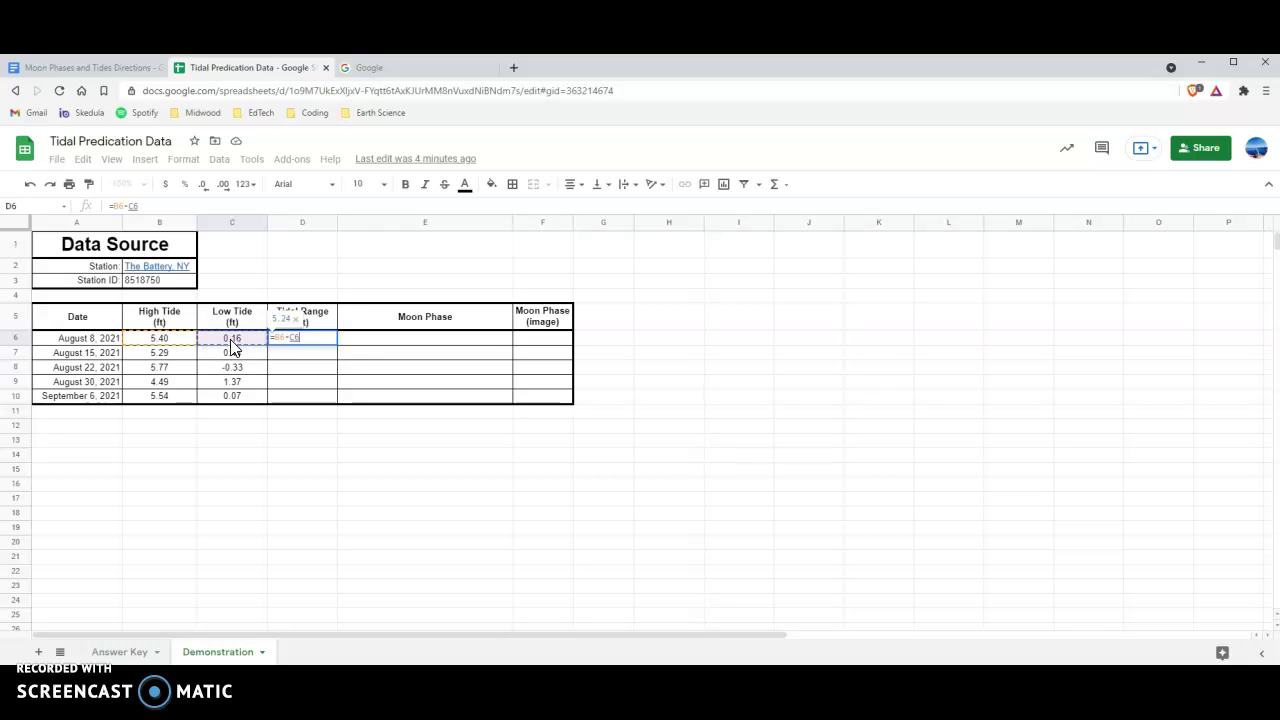
key(Return)
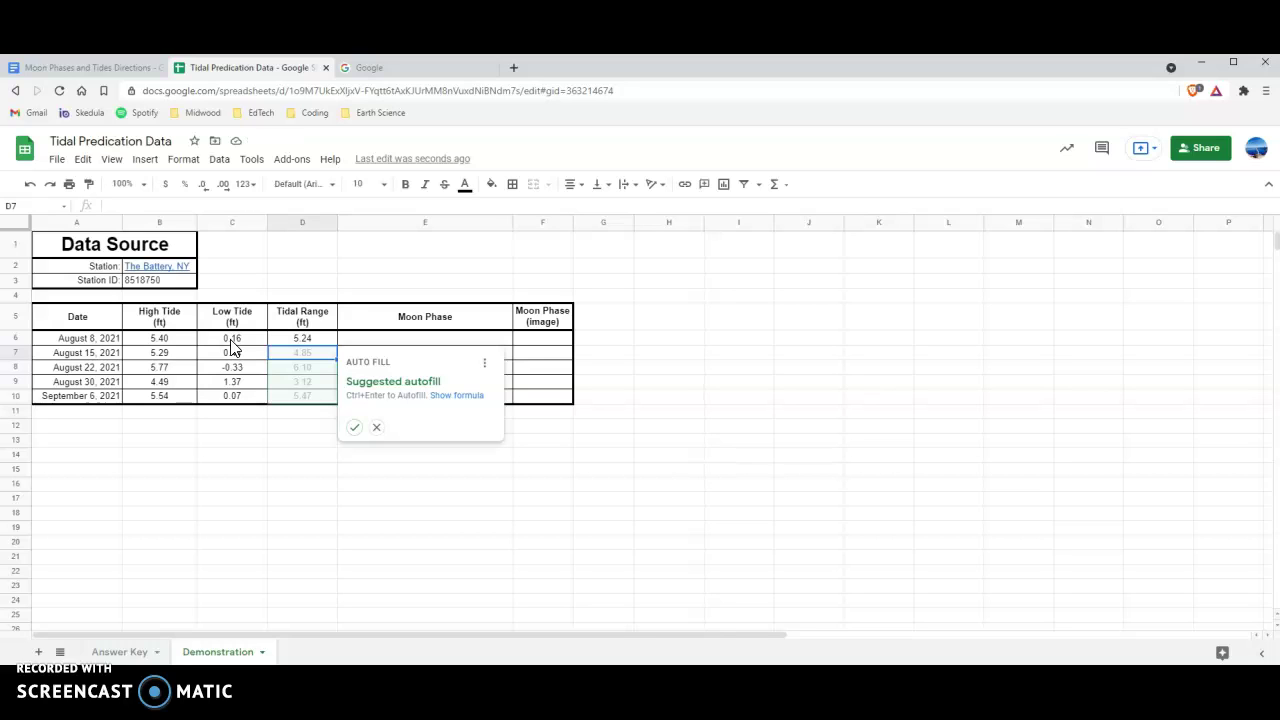
Step: Accept the suggested autofill so the Tidal Range column runs from 5.24 to 5.47
click(355, 428)
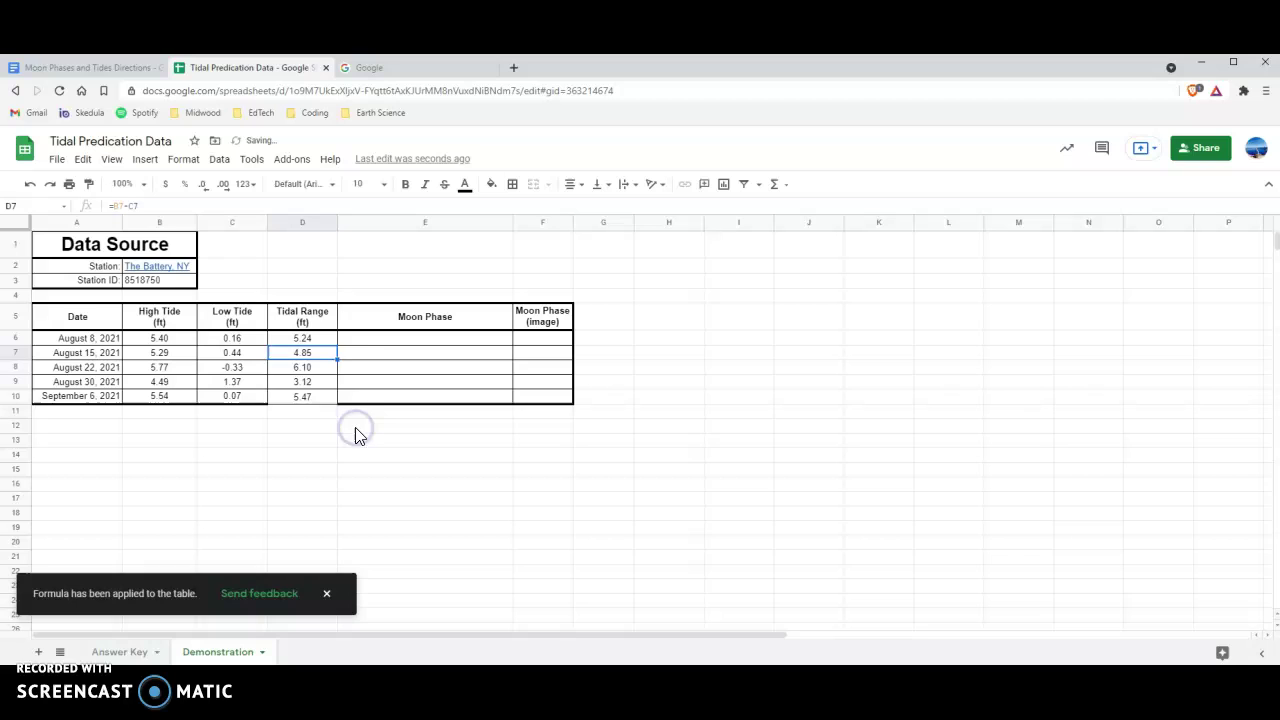
click(328, 594)
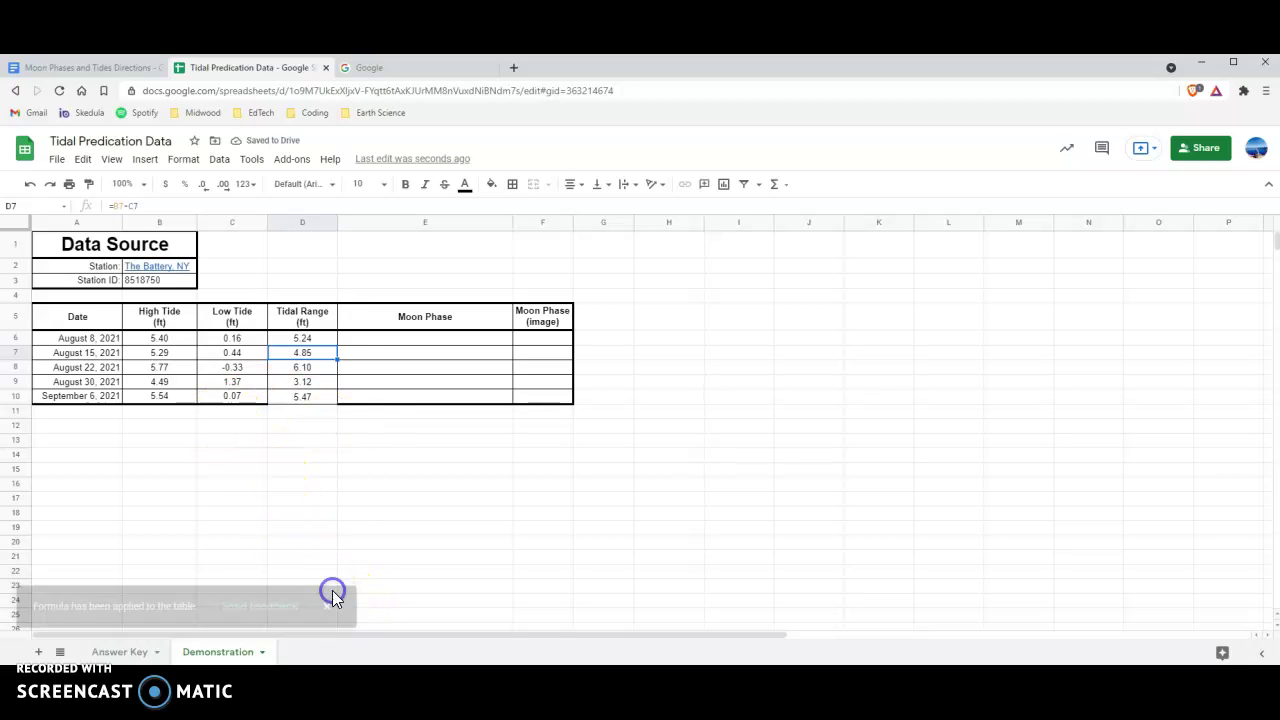
click(304, 369)
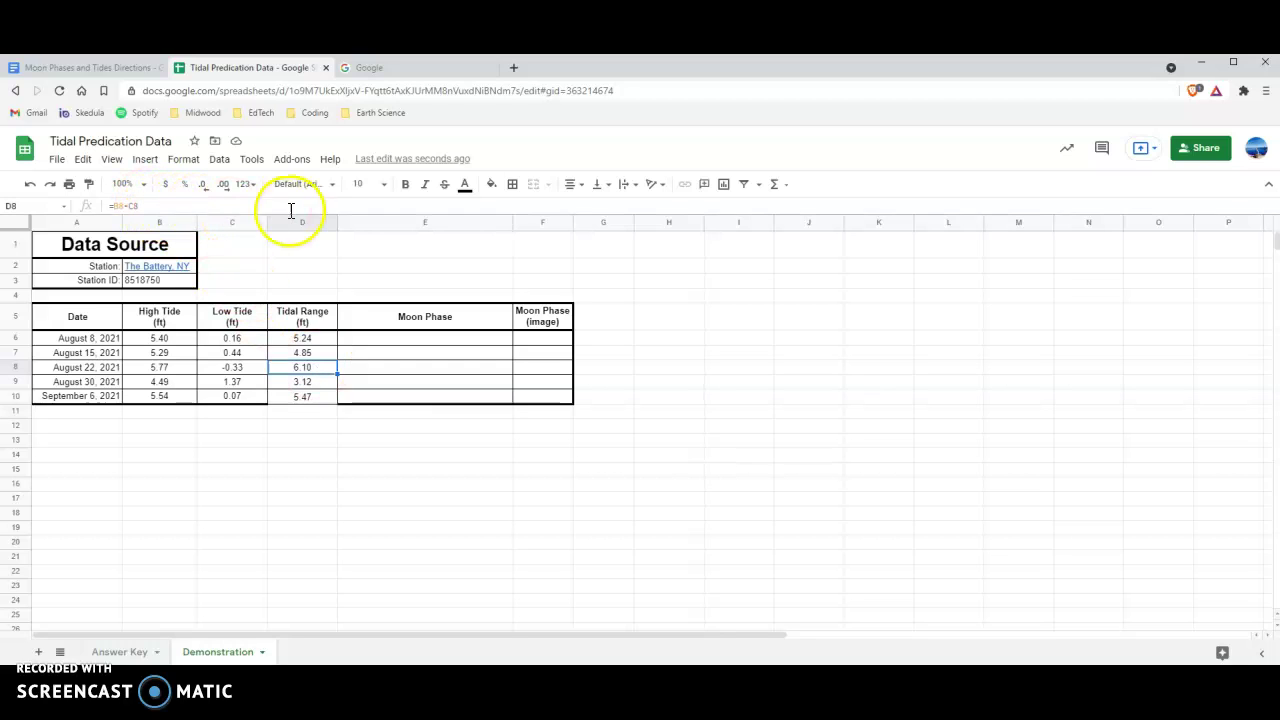
click(155, 207)
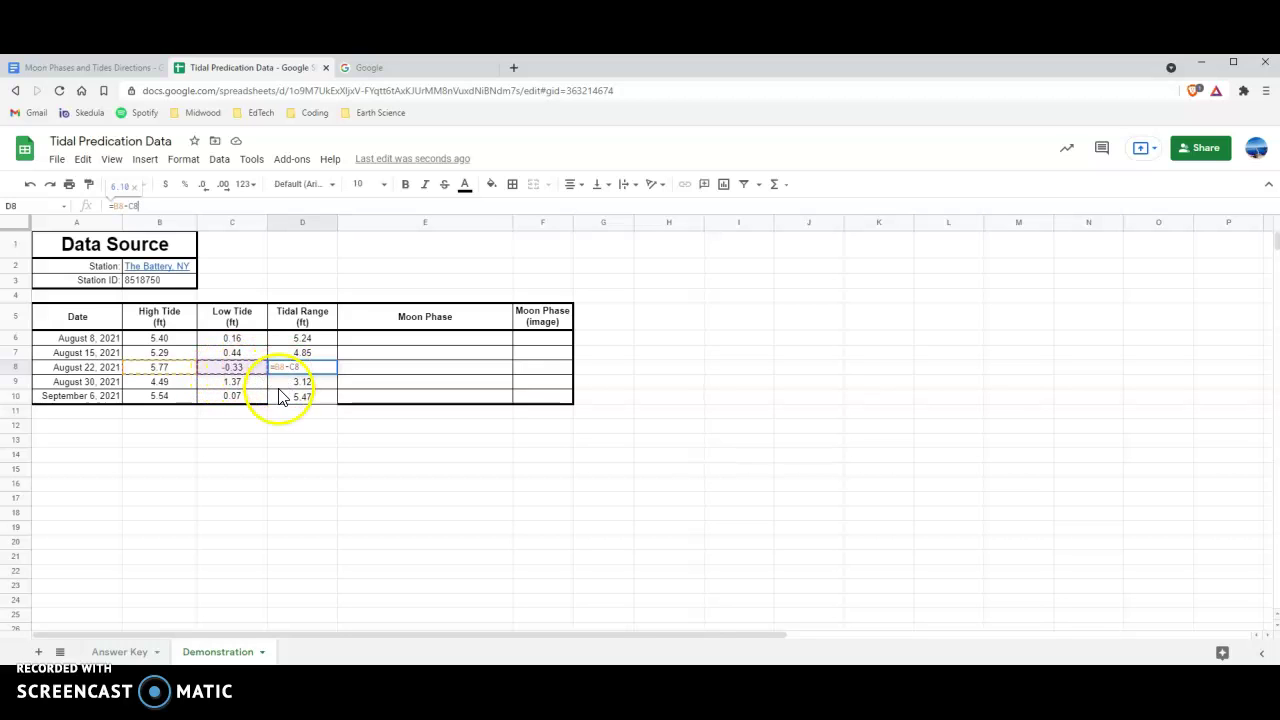
key(Return)
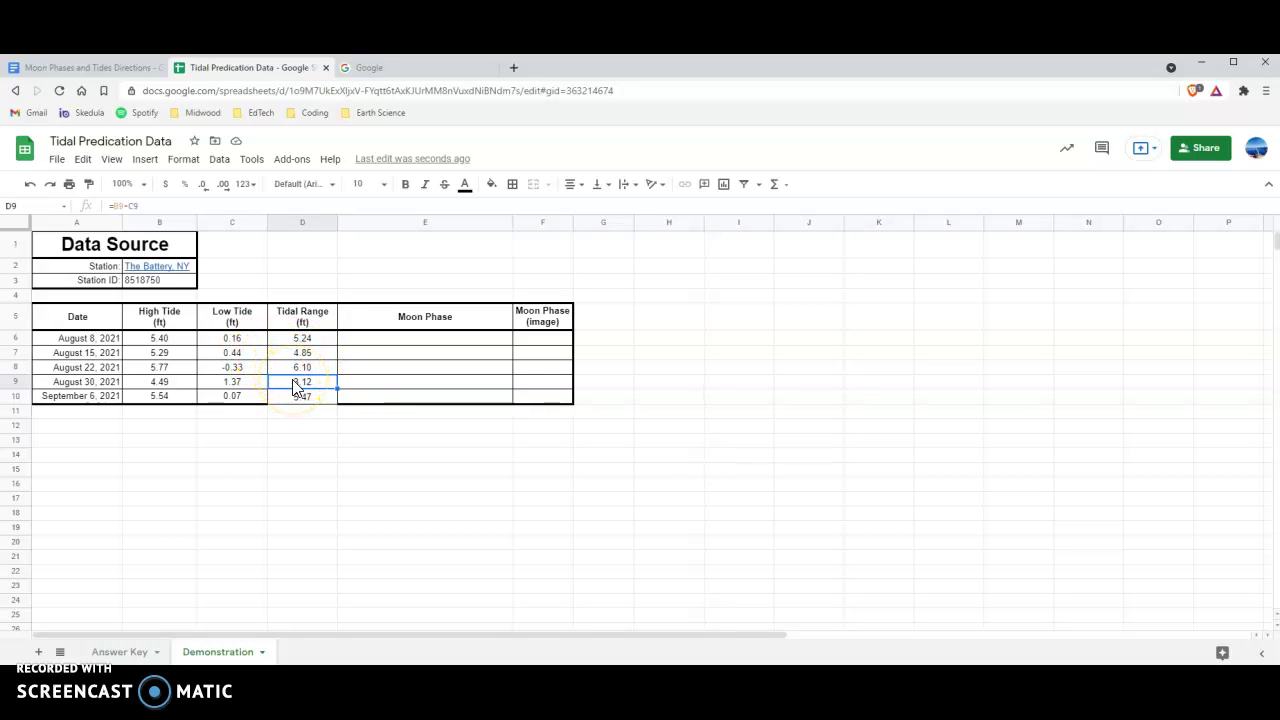
drag(314, 340, 323, 402)
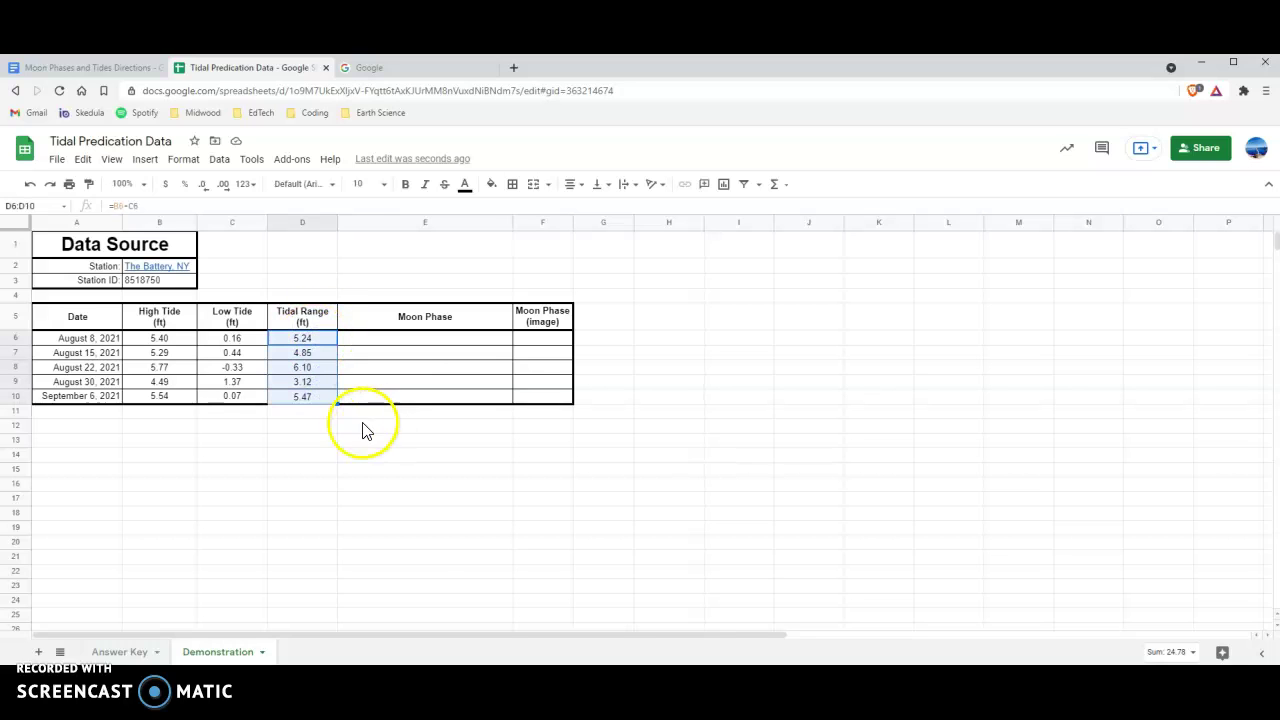
Step: Select the date list and Moon Phase cells, then move to the Google search tab
click(426, 343)
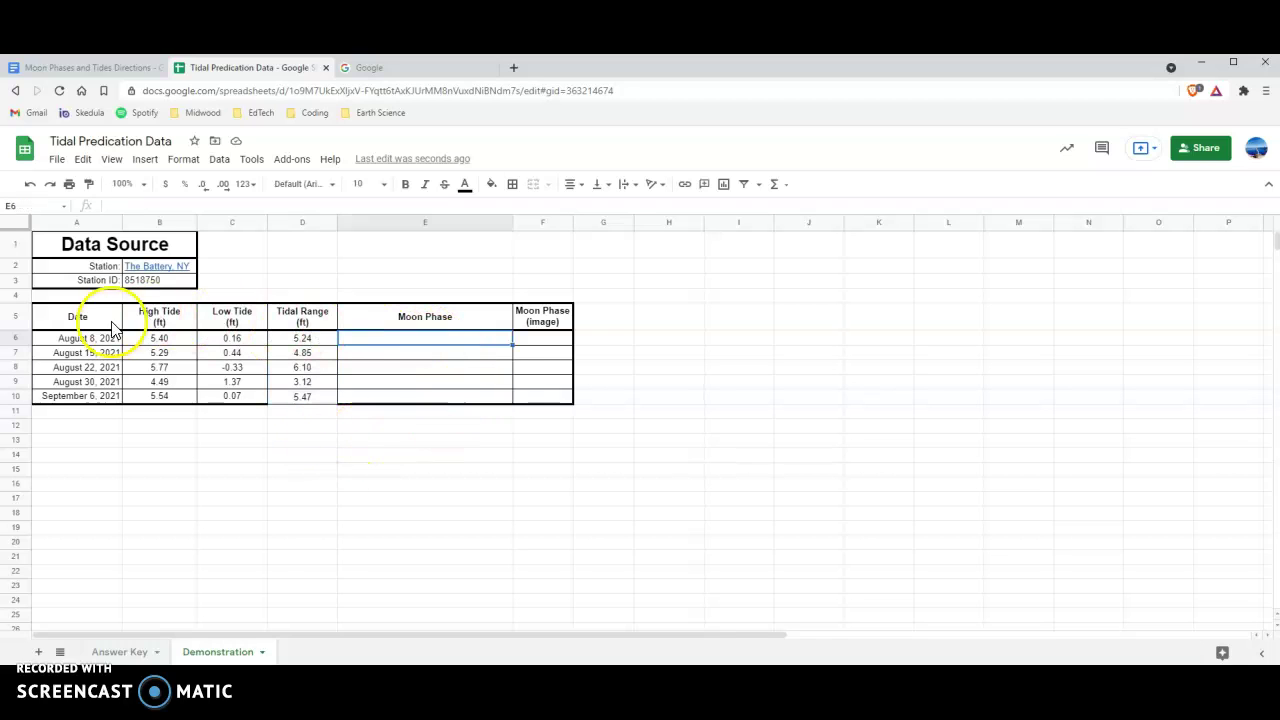
drag(100, 342, 102, 402)
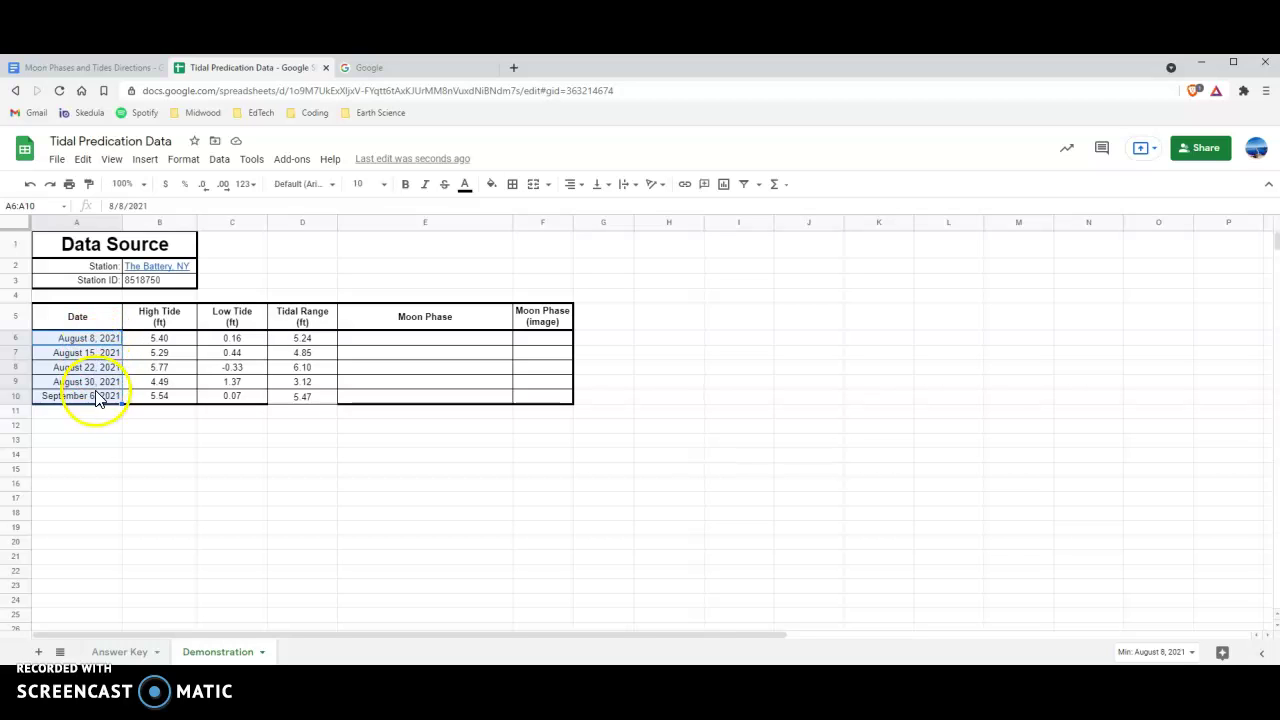
click(411, 338)
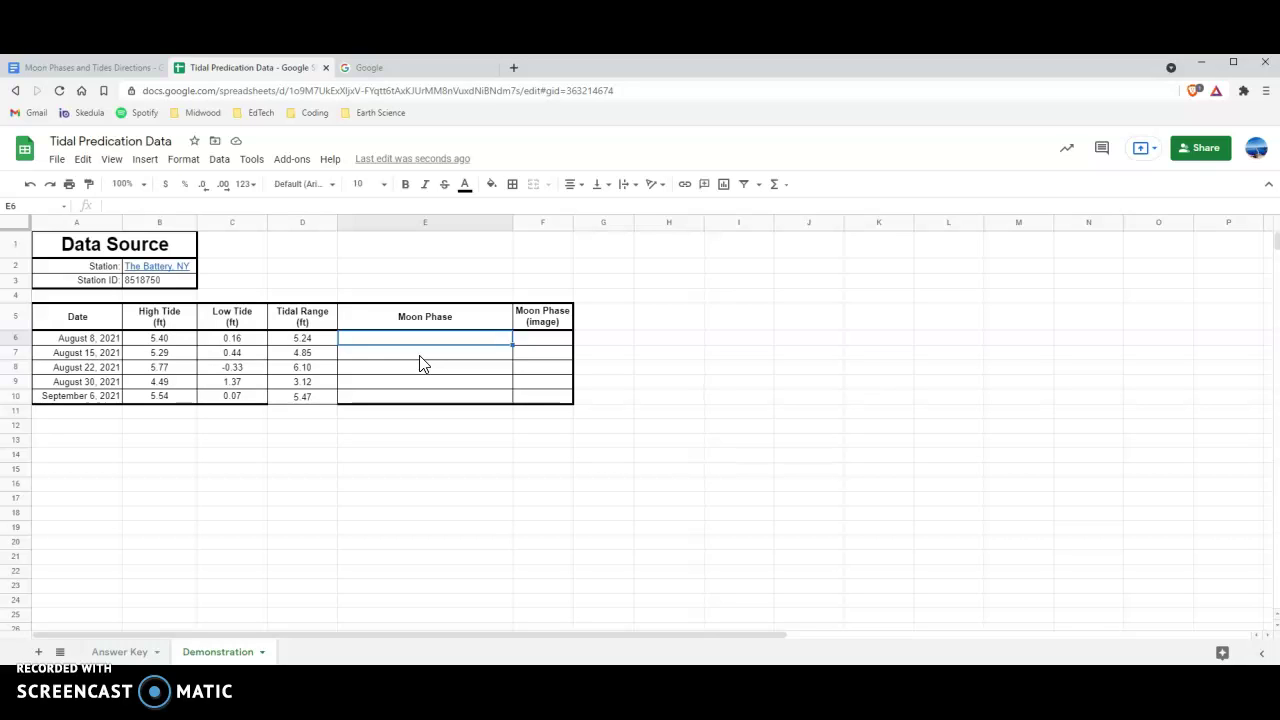
click(415, 366)
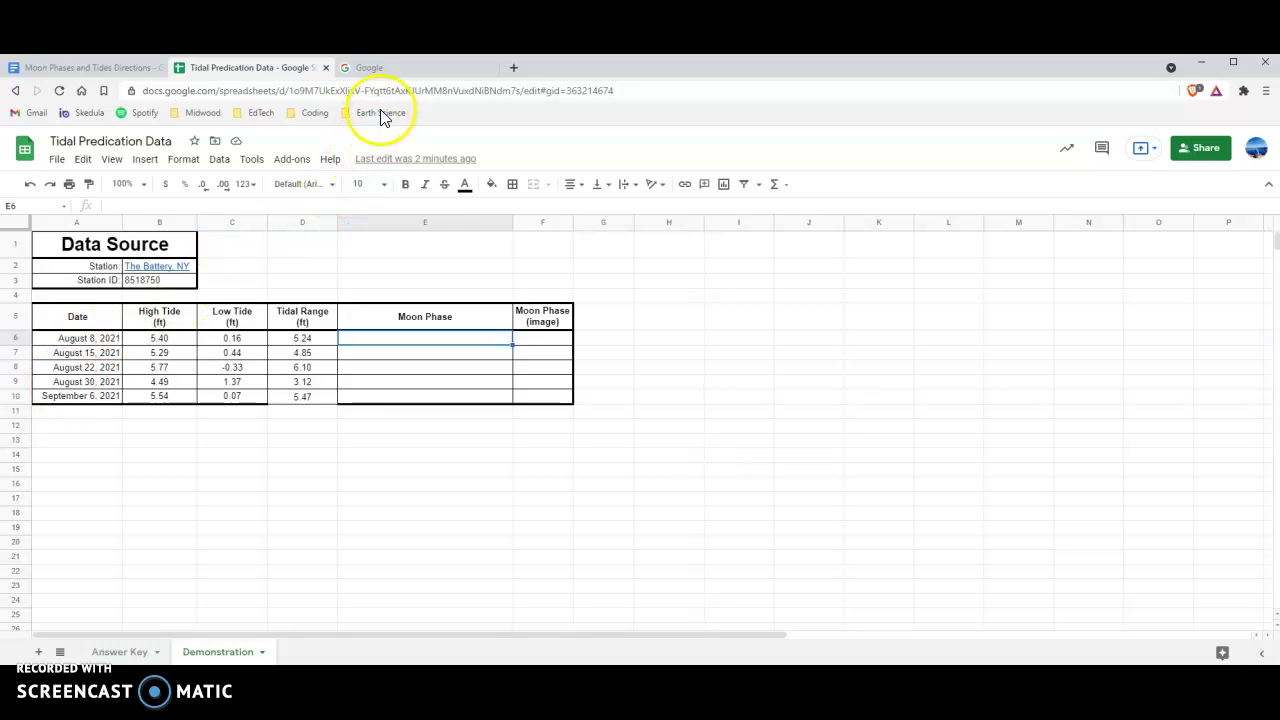
click(385, 70)
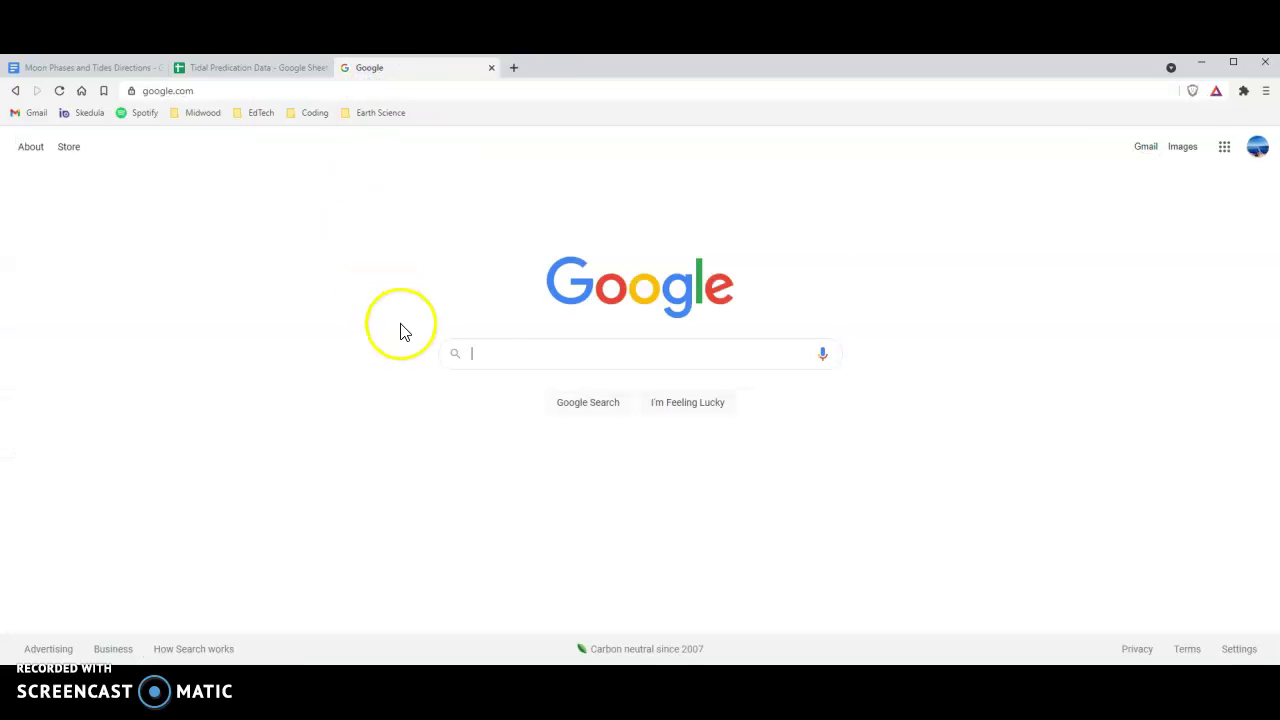
Step: Search for 'moon phase calendar august 2021' from the browser address bar
click(522, 365)
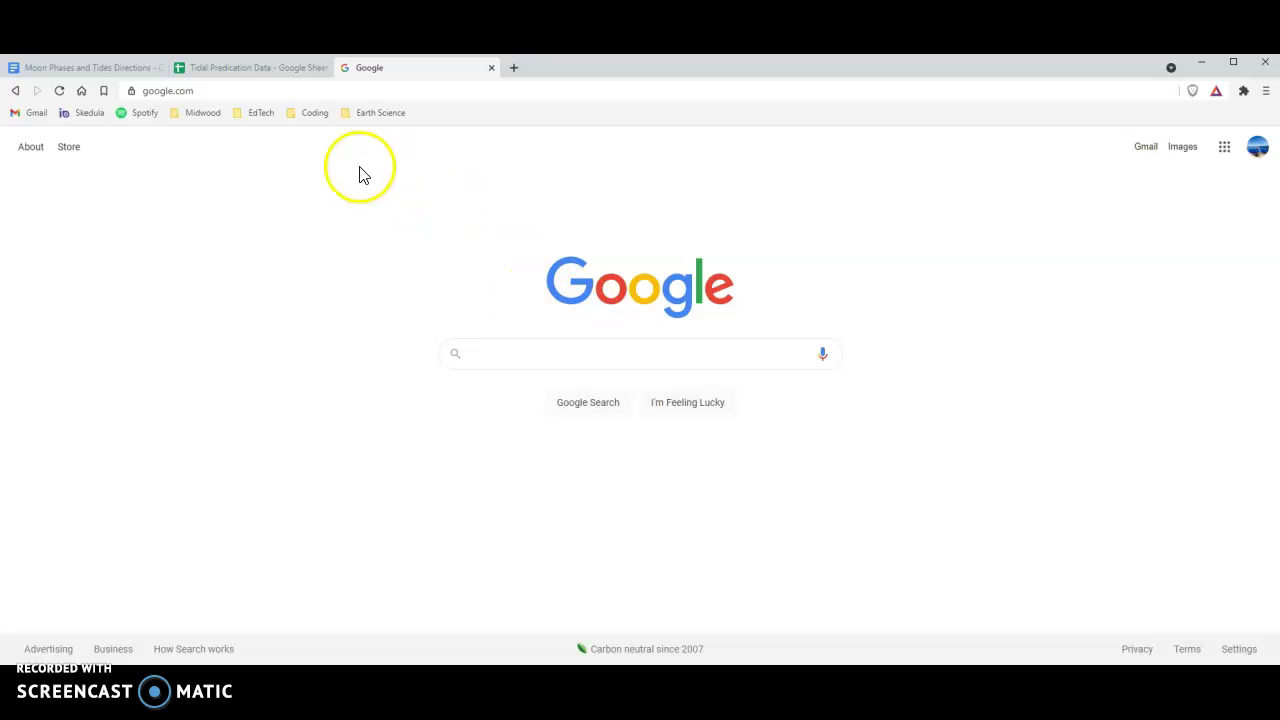
click(533, 357)
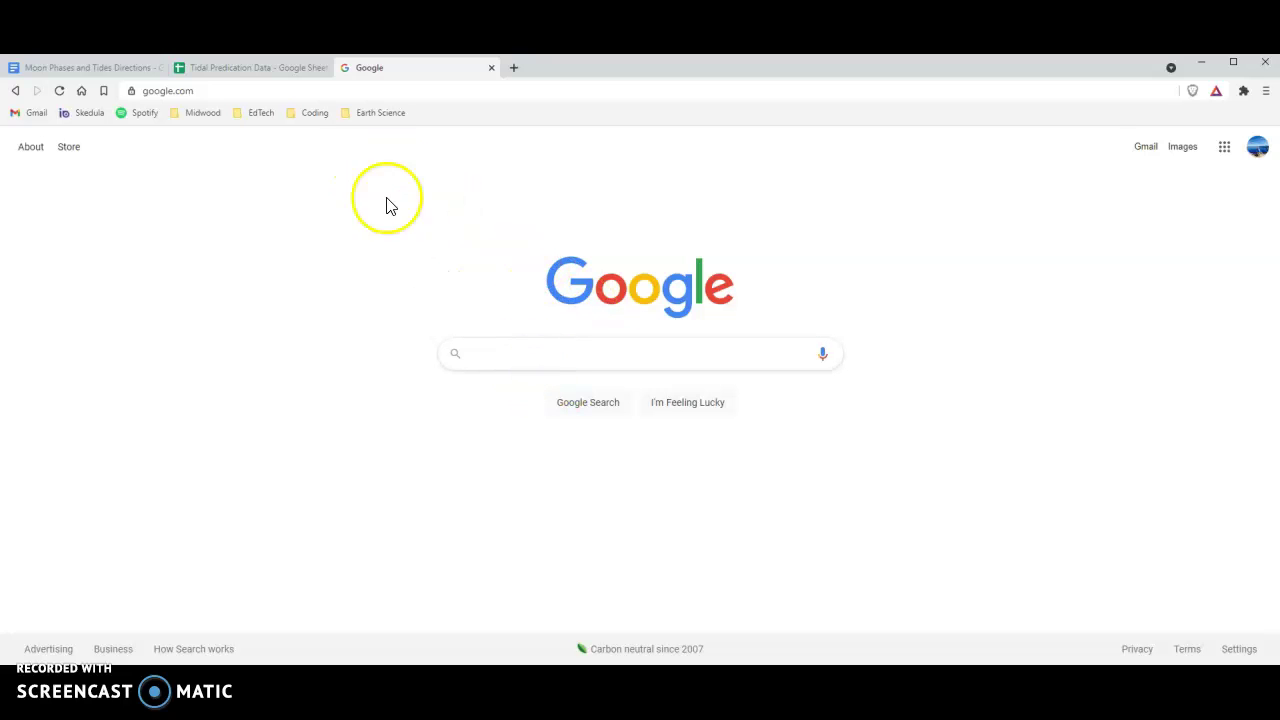
click(219, 91)
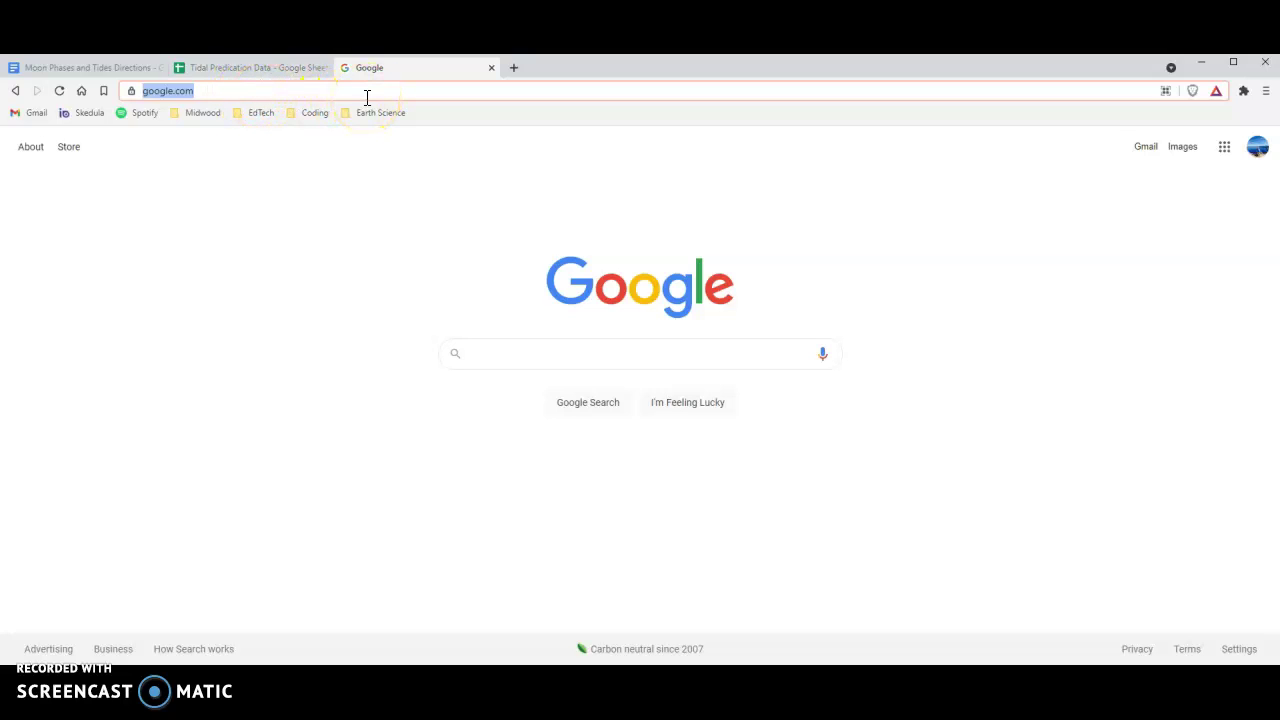
text(moon phas)
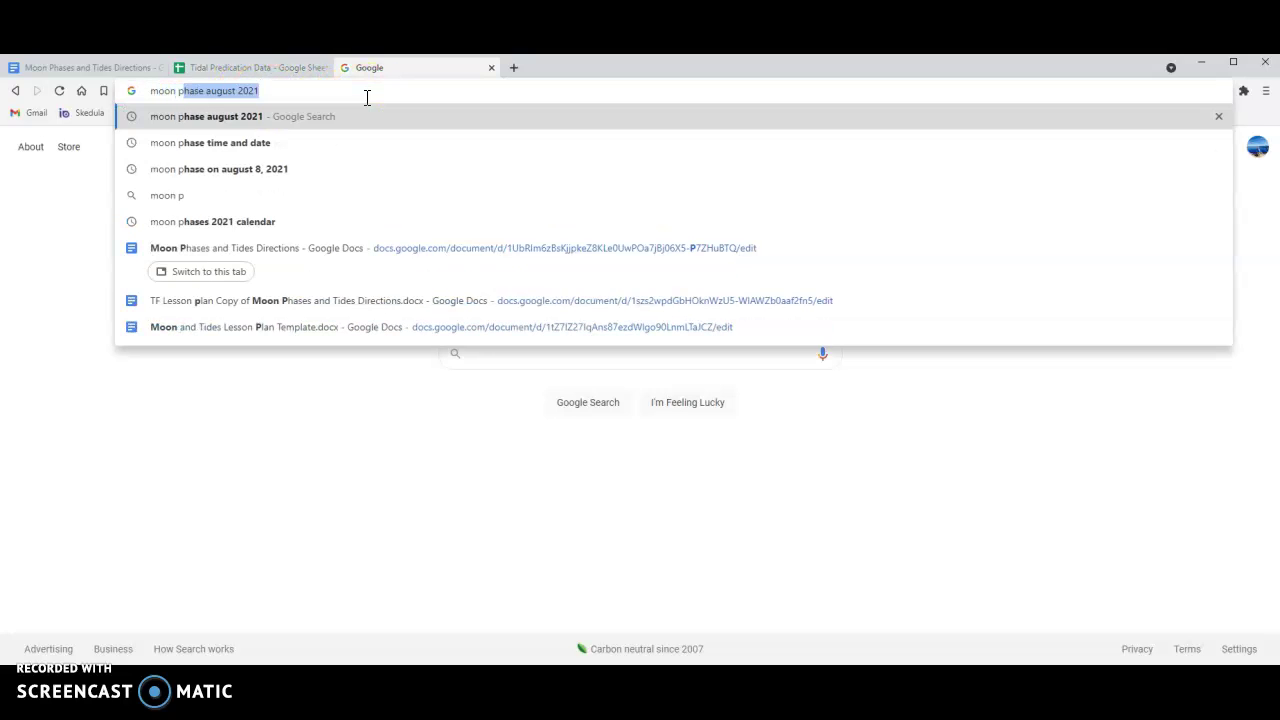
text(e claenda)
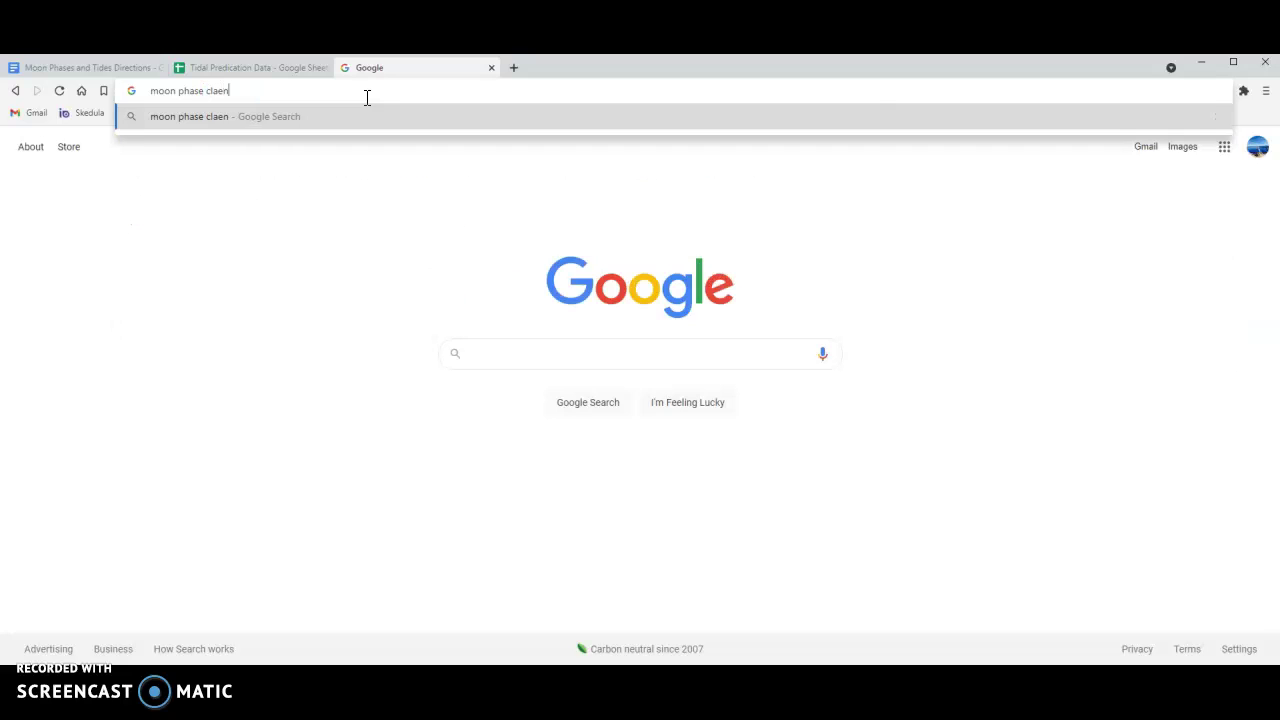
key(BackSpace)
key(BackSpace)
key(BackSpace)
key(BackSpace)
key(BackSpace)
key(BackSpace)
text(alendar )
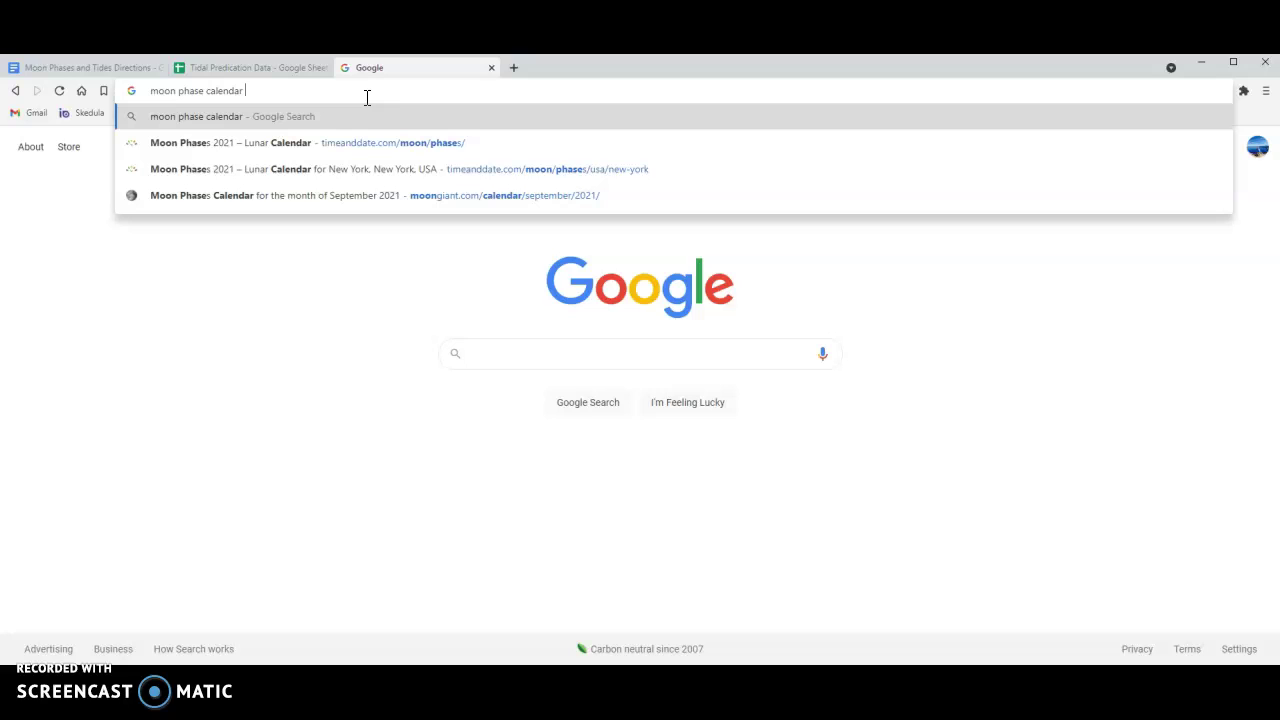
text(augus)
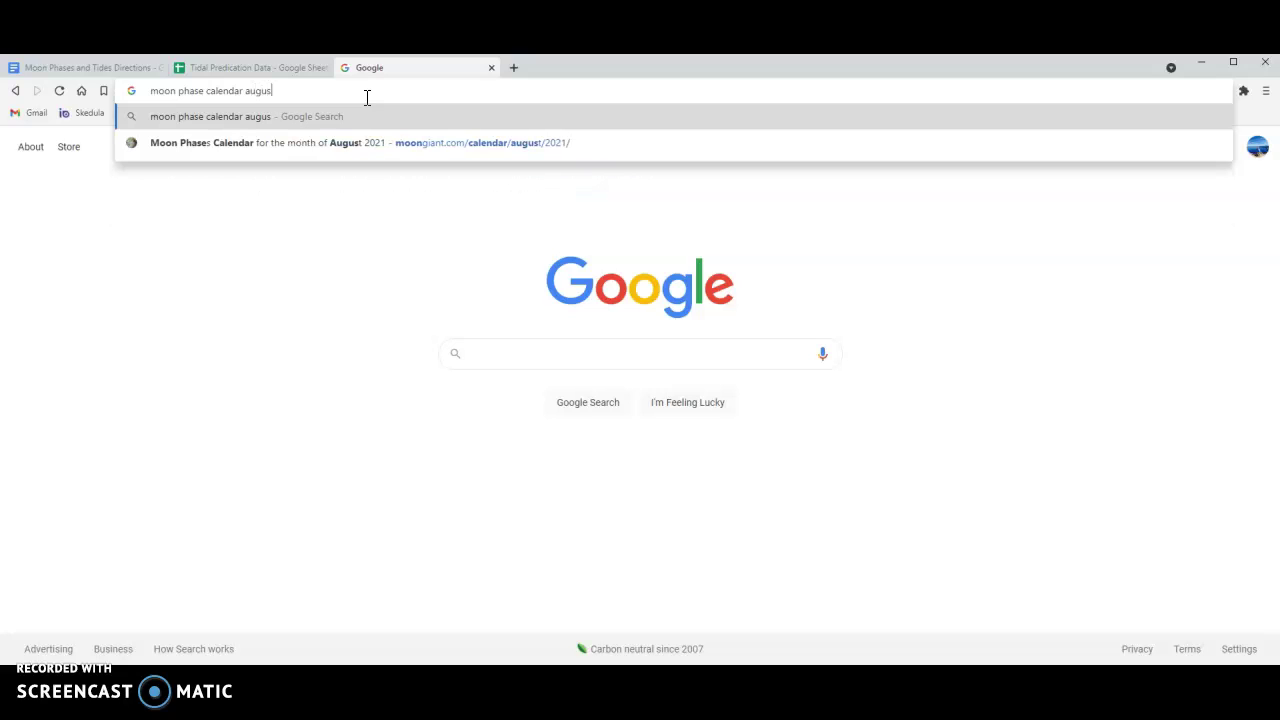
text(t 2021)
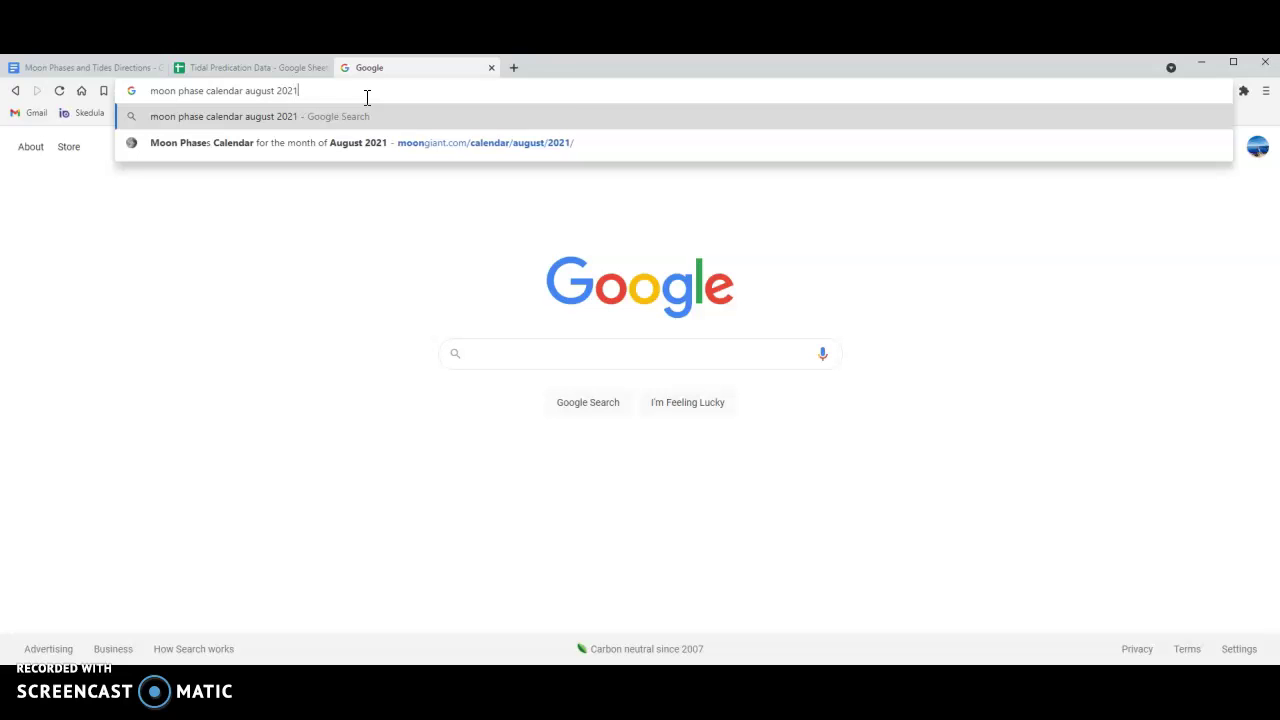
key(Return)
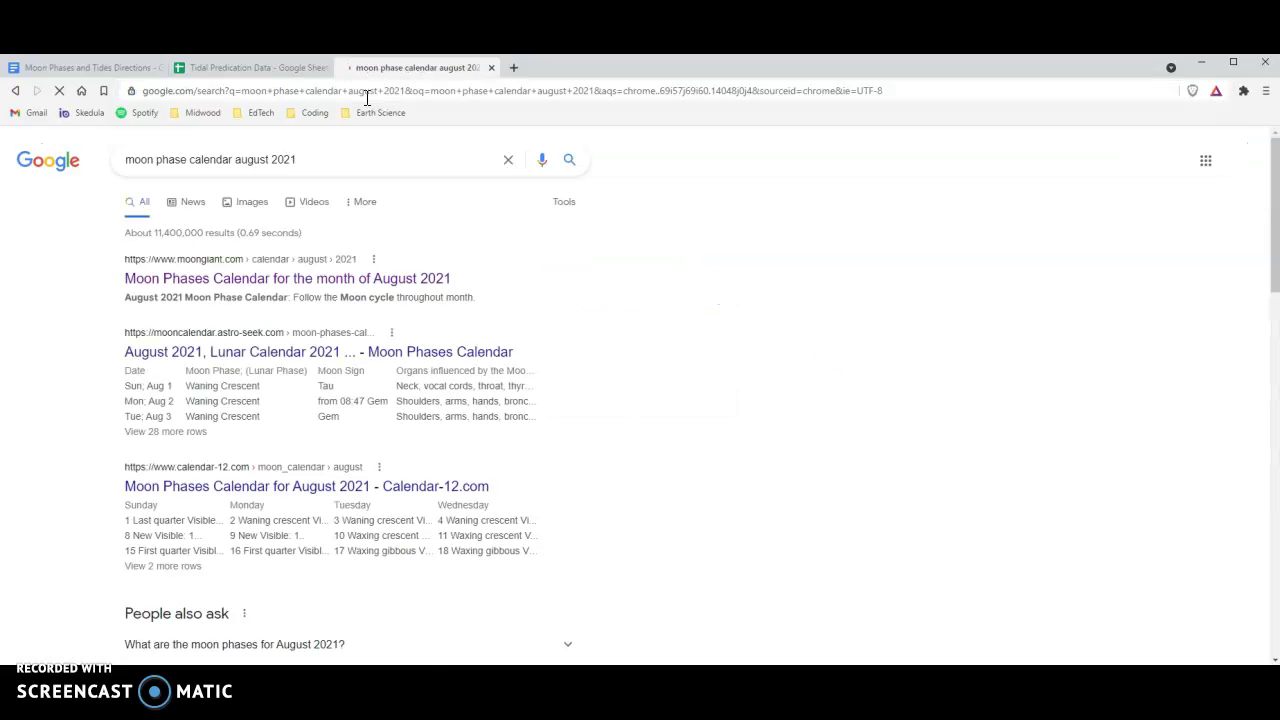
Step: Revise the query to 'moon phase calendar time and date' and open timeanddate's Moon Phases 2021 page
scroll(352, 390, down, 3)
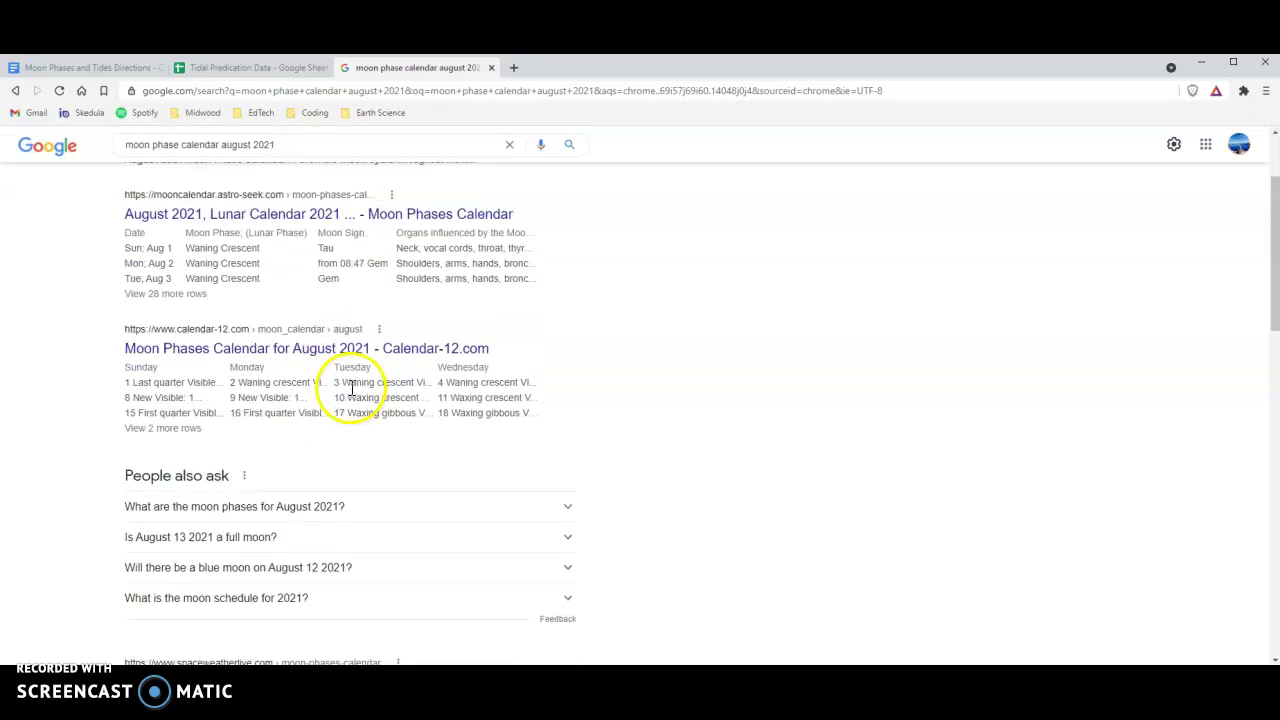
scroll(352, 396, down, 2)
scroll(352, 396, up, 5)
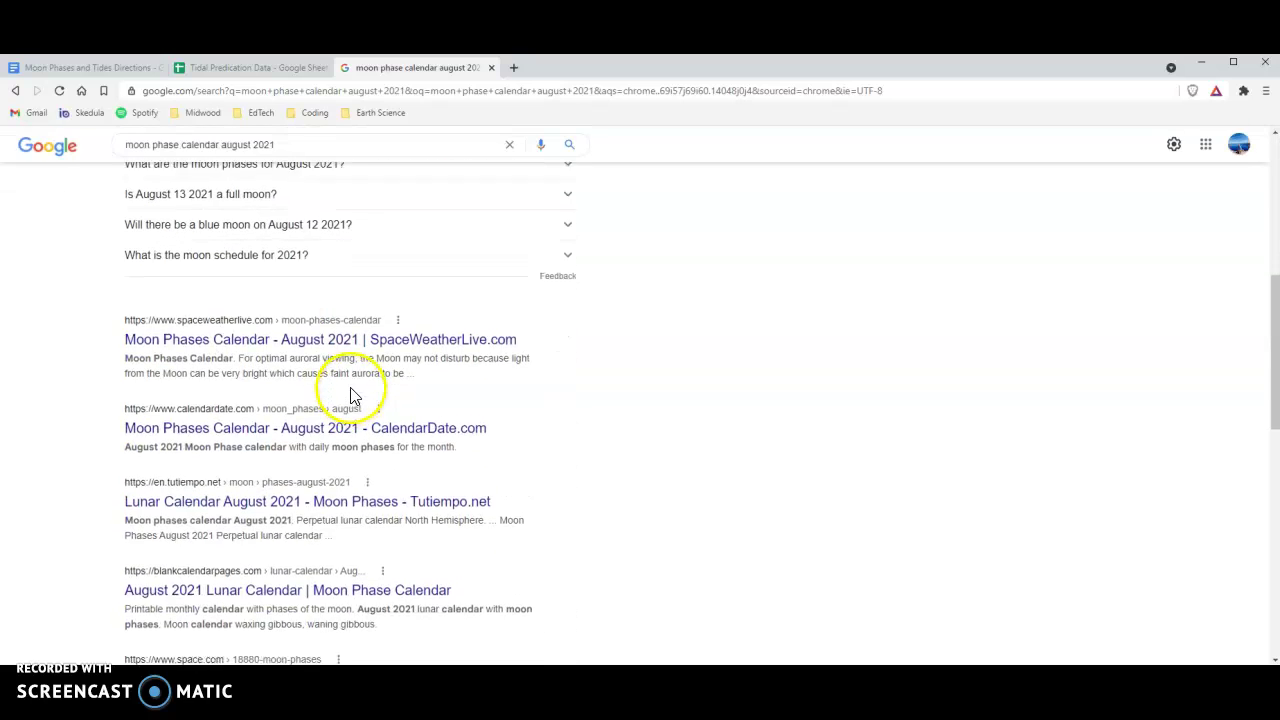
click(315, 160)
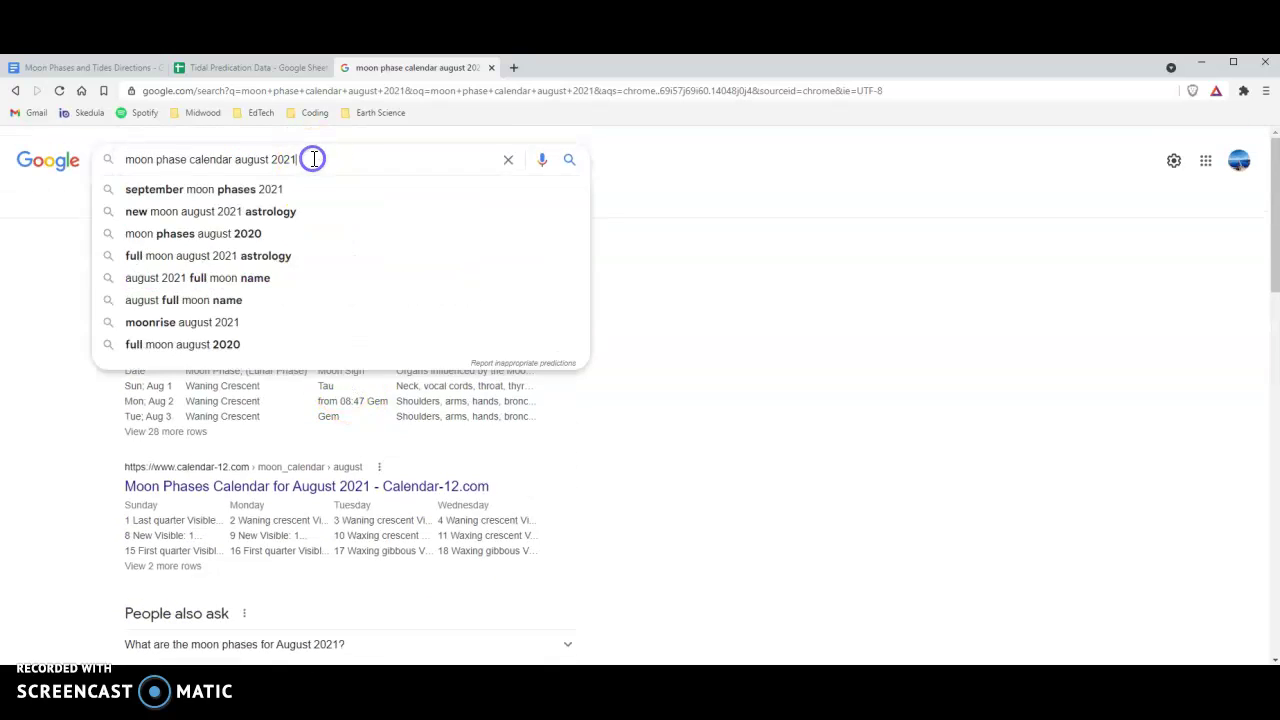
drag(315, 160, 234, 158)
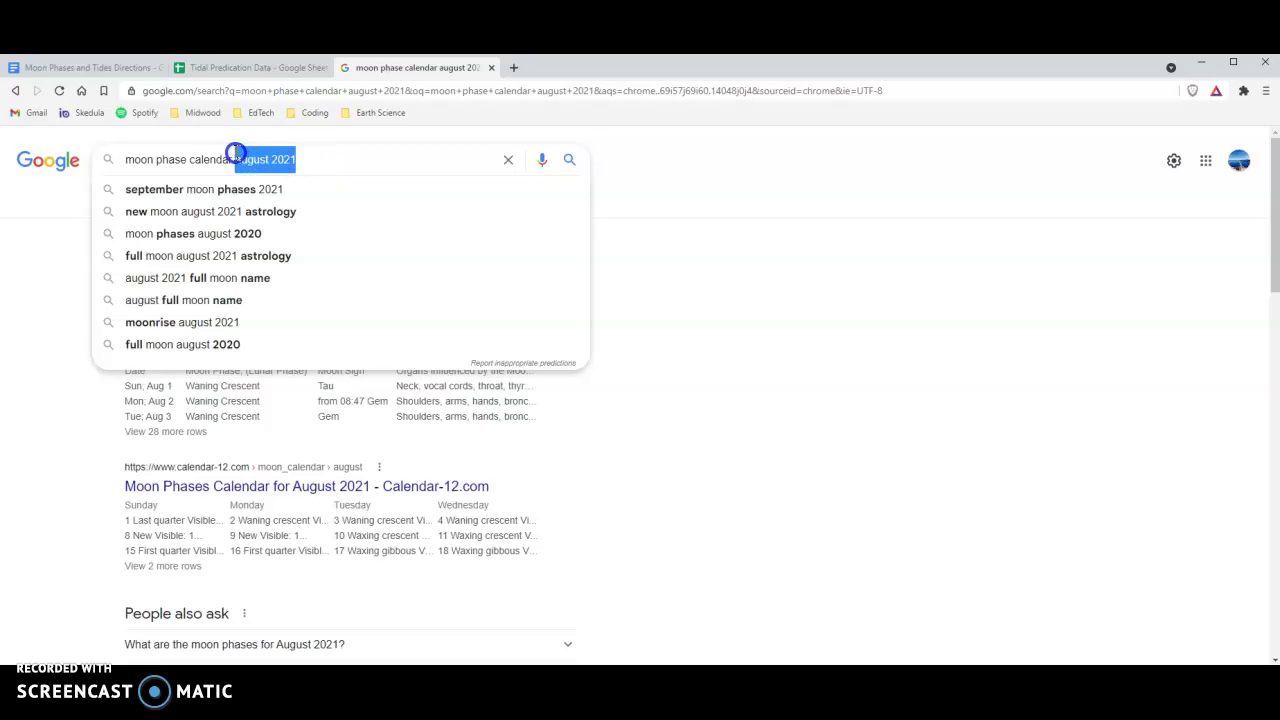
key(BackSpace)
text(time and)
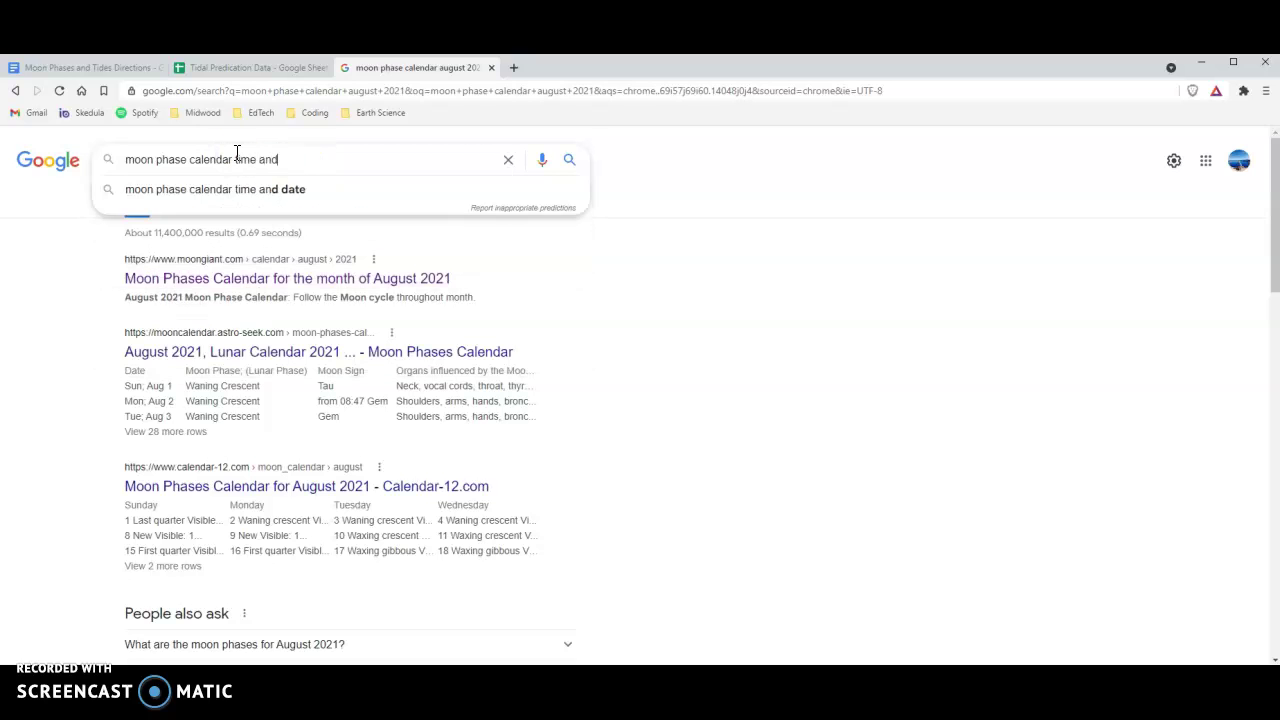
text( date)
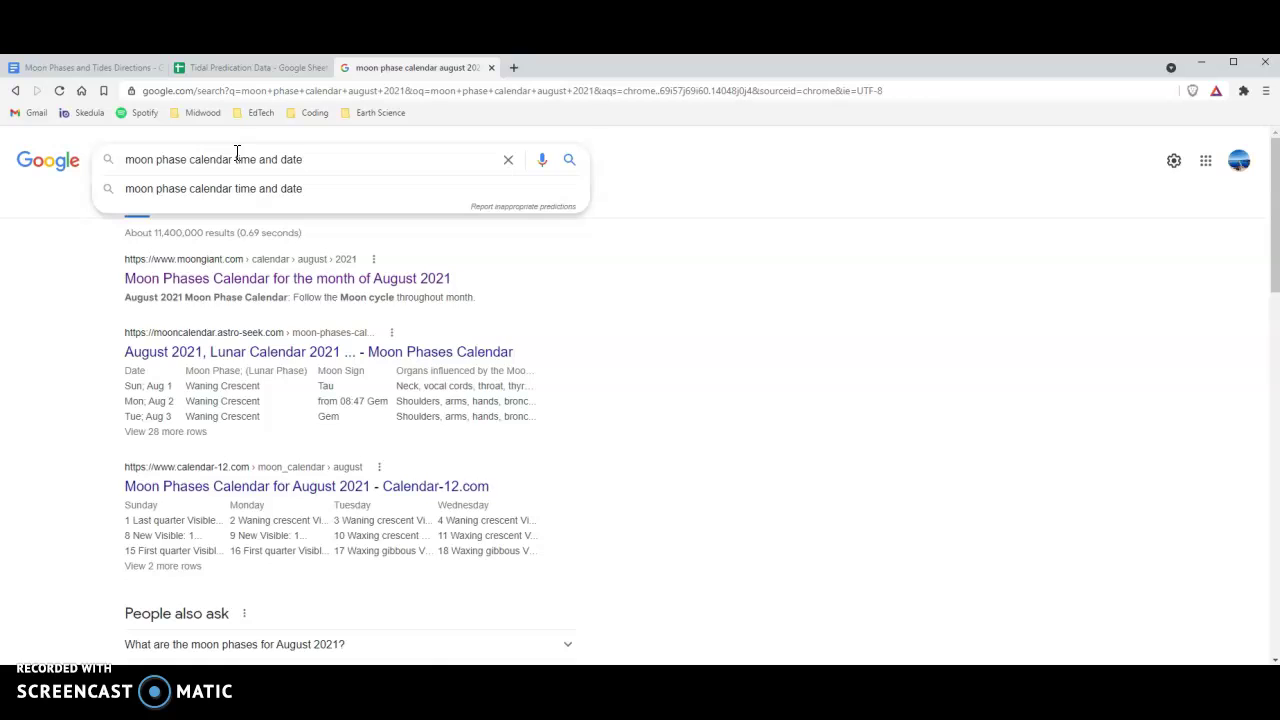
key(Return)
click(268, 272)
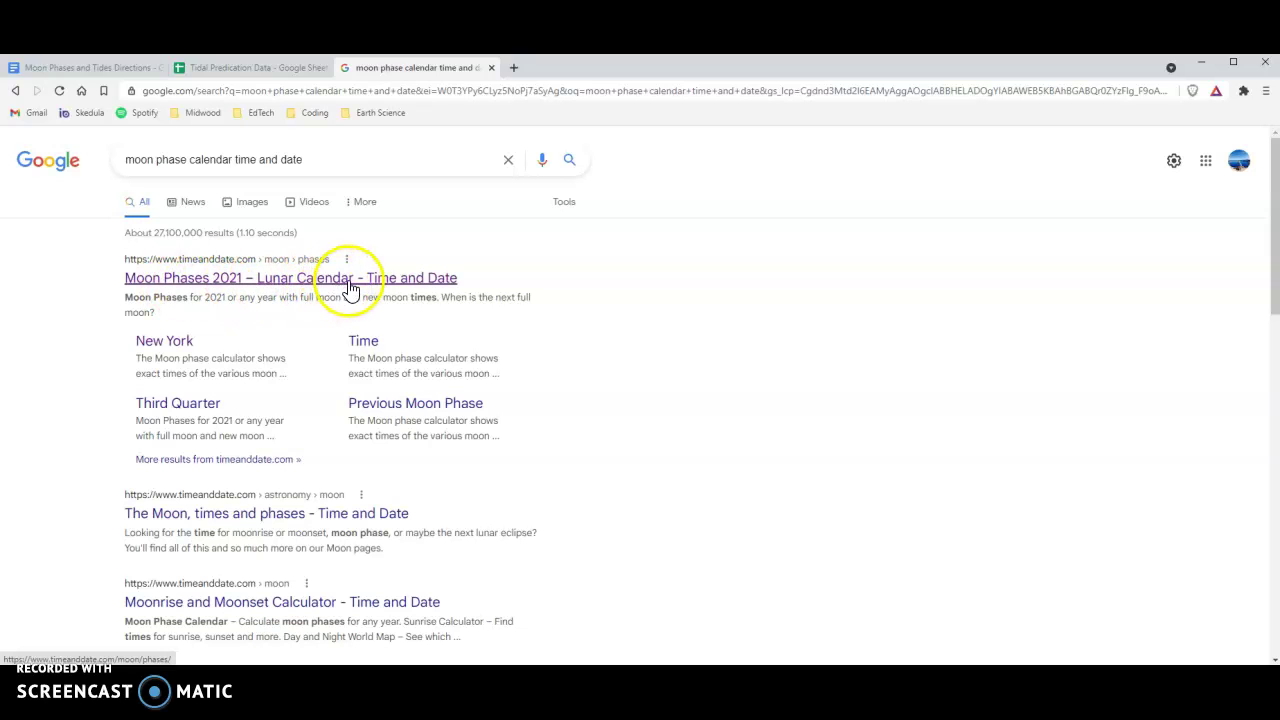
click(438, 282)
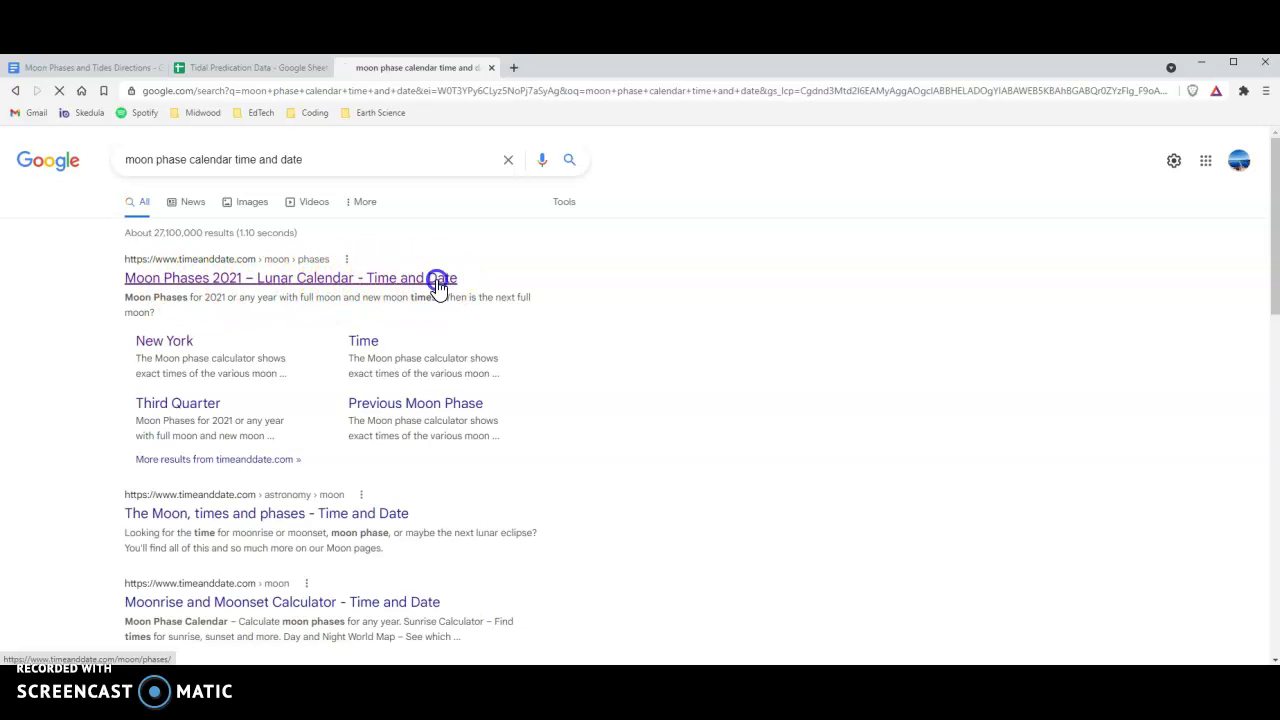
Step: Check the New York moon phase cards (August 8 New Moon), then return to the directions and tide sheet
scroll(157, 480, down, 2)
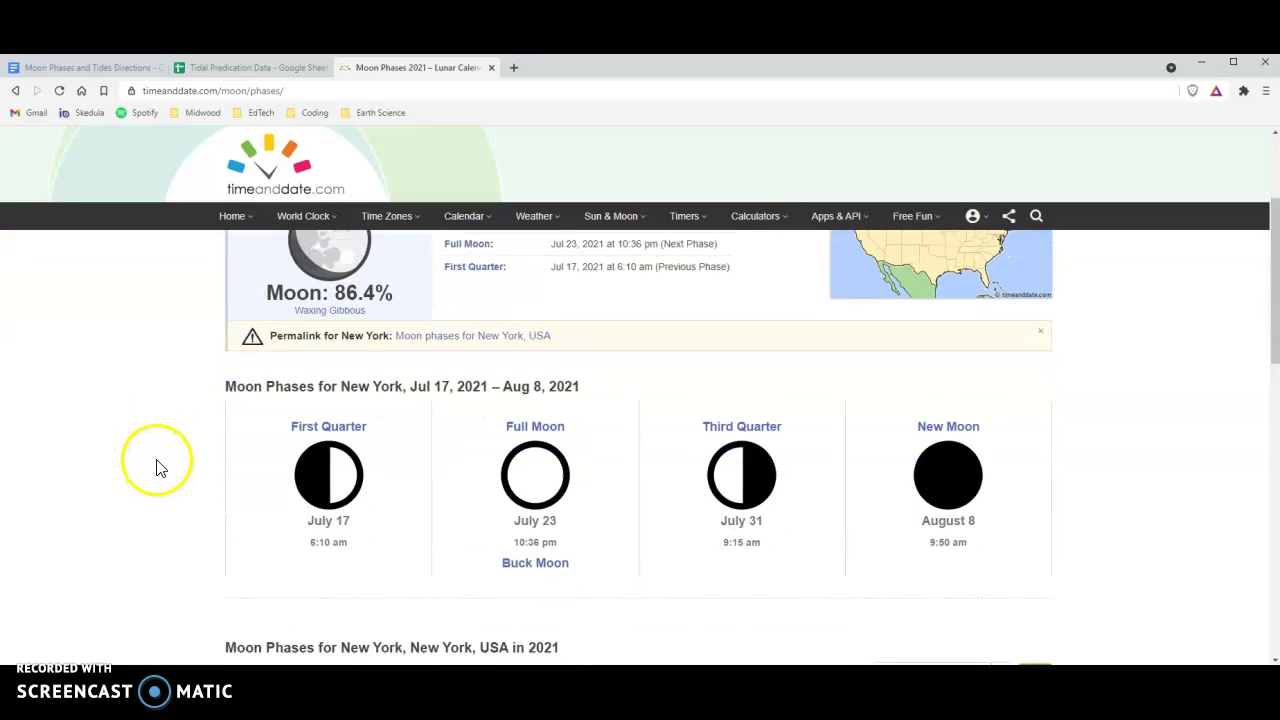
scroll(160, 455, down, 1)
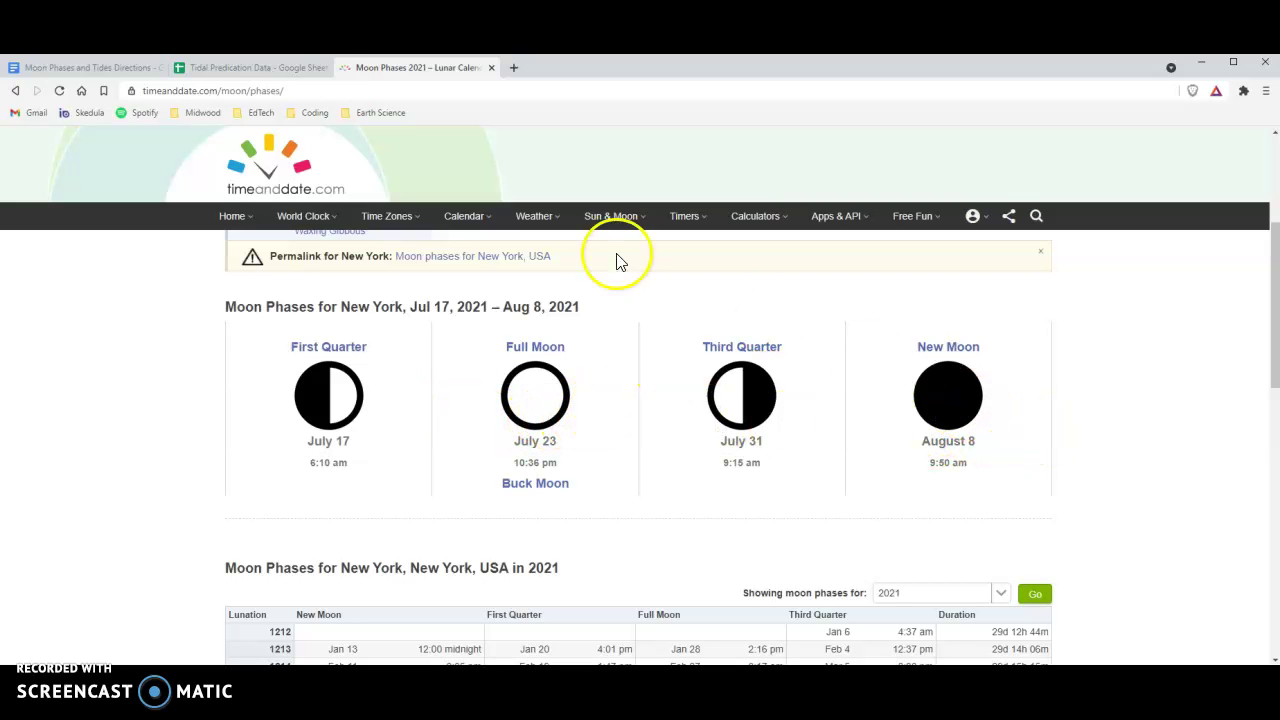
click(91, 67)
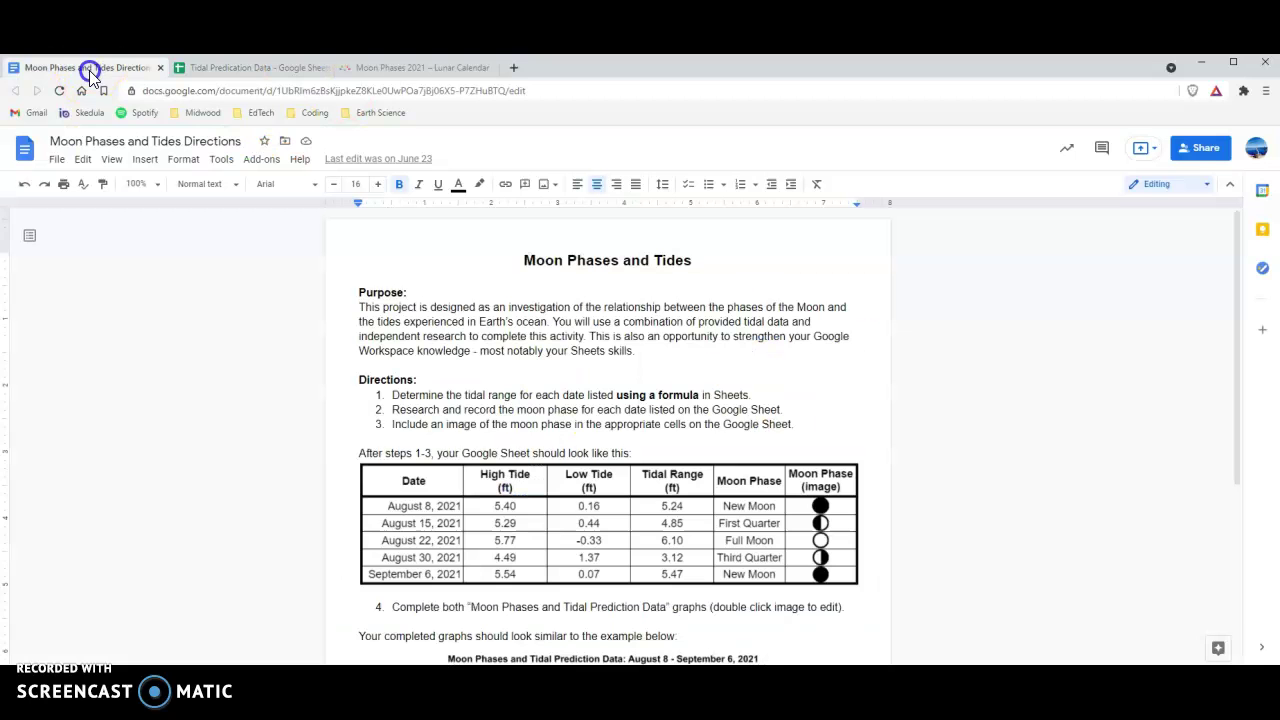
click(234, 68)
Step: Enter 'New Moon' in E6 for August 8, then go back to the timeanddate page
click(405, 343)
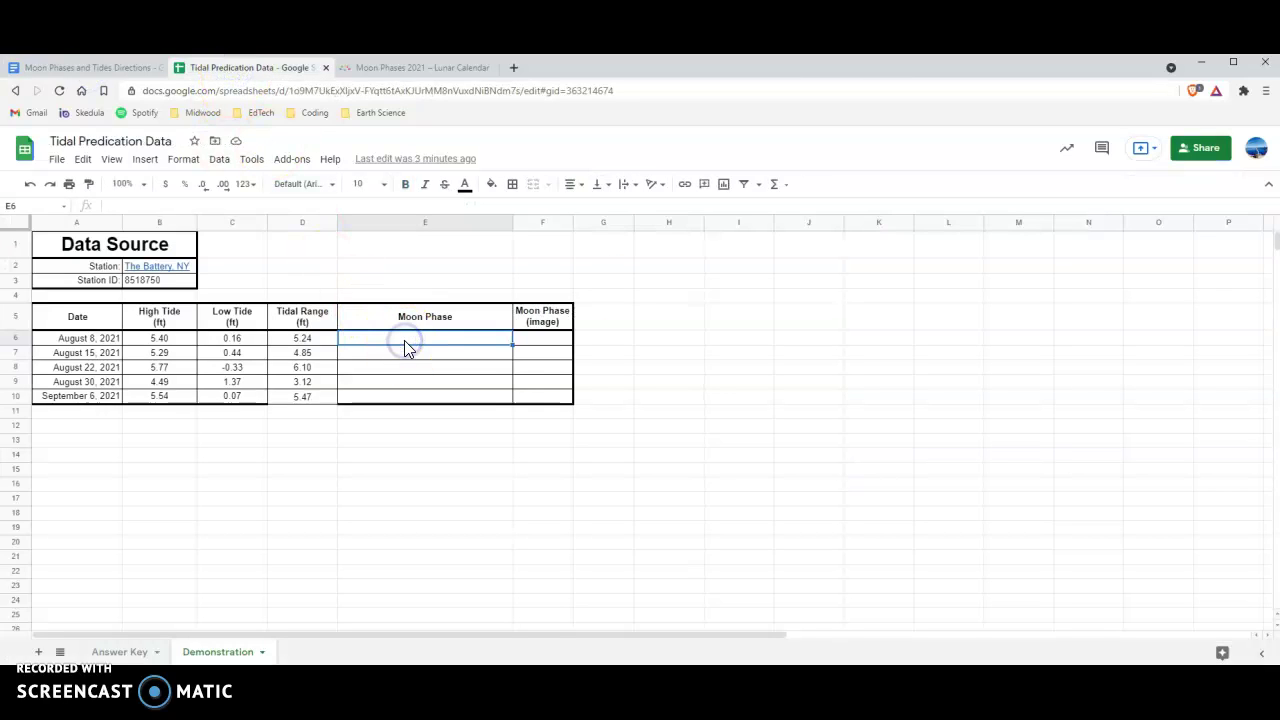
text(New Moon)
key(Return)
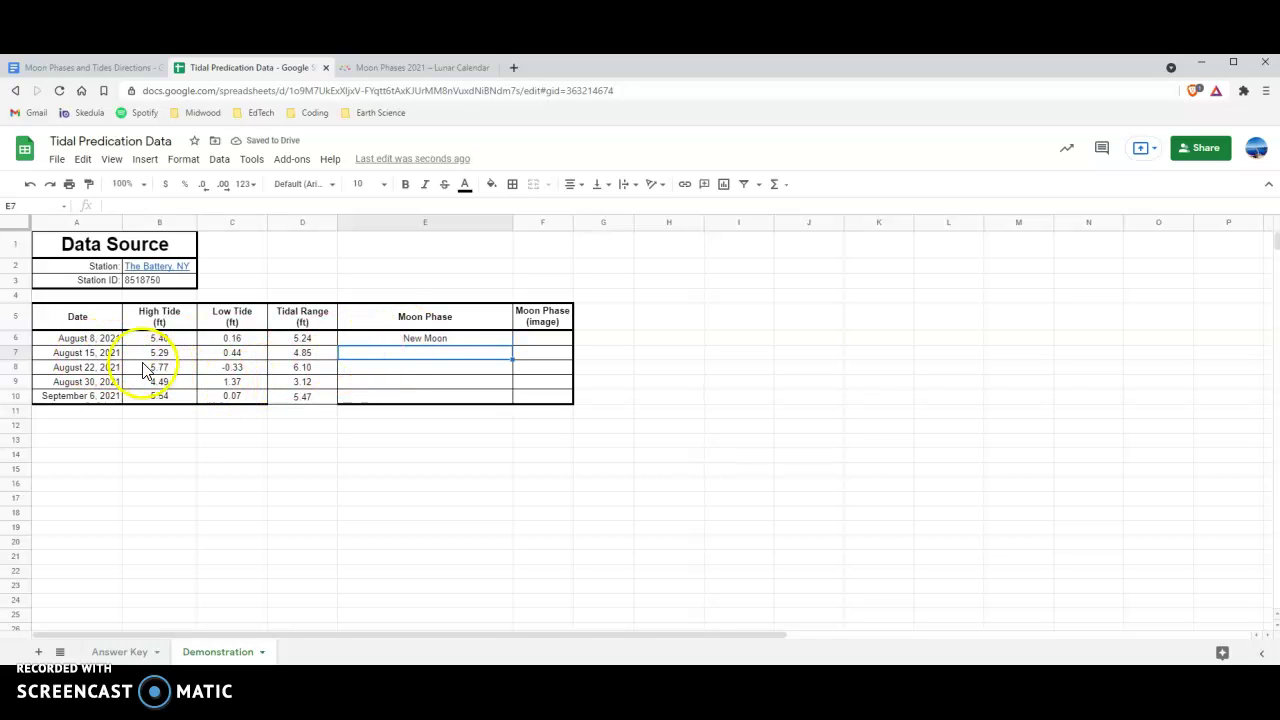
click(403, 69)
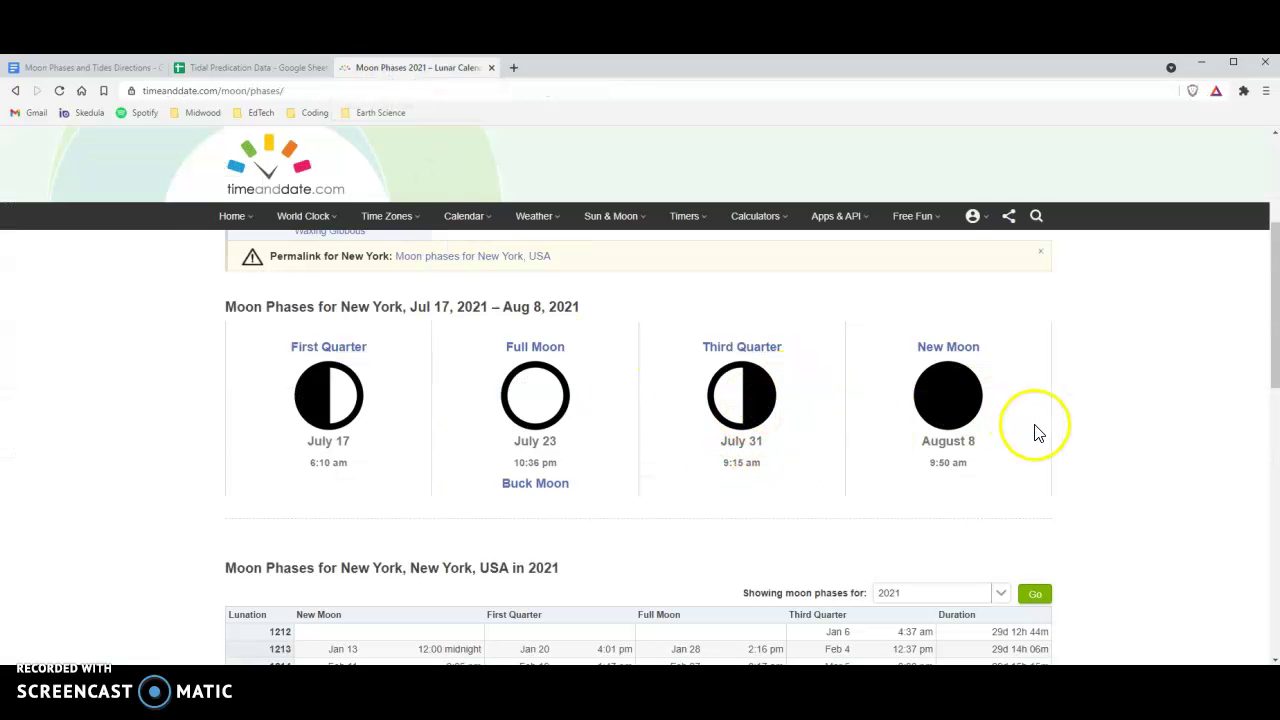
Step: Consult timeanddate's full 2021 New York moon phases table, then return to the tide sheet
scroll(1035, 430, down, 2)
scroll(1035, 430, down, 2)
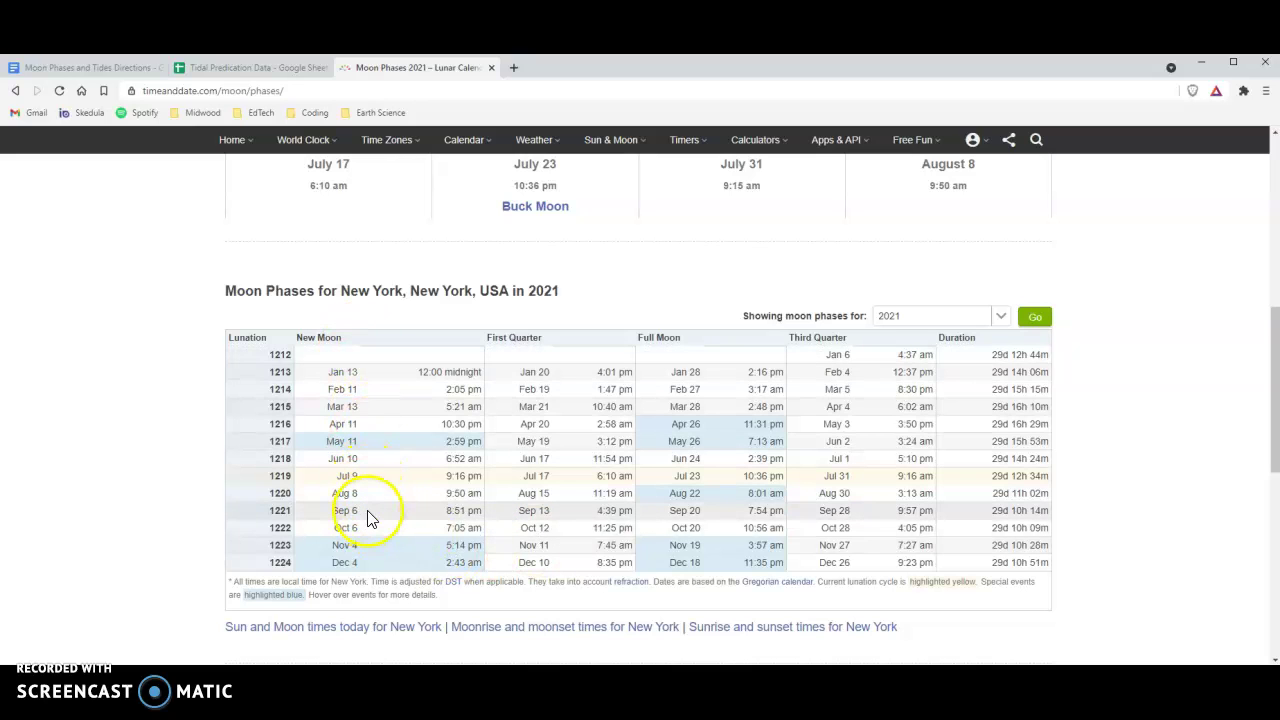
click(241, 66)
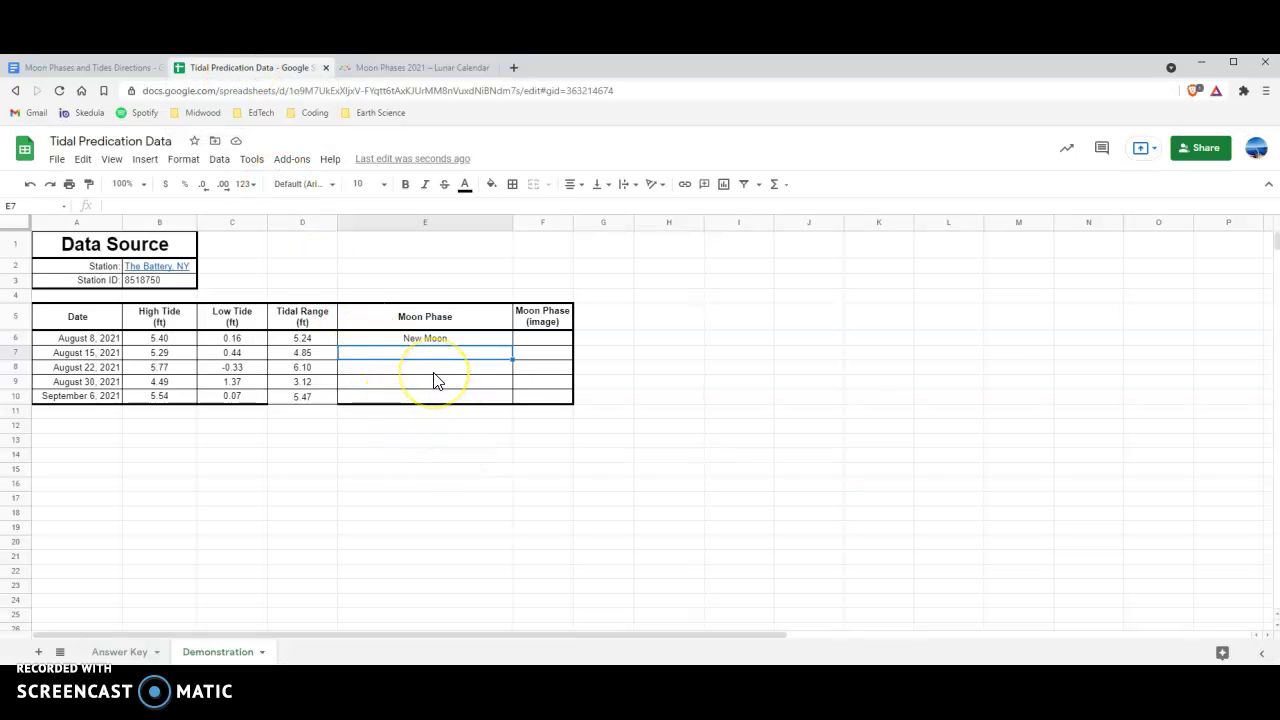
Step: Enter First Quarter, Full Moon, Third Quarter and New Moon in E7:E10
text(First)
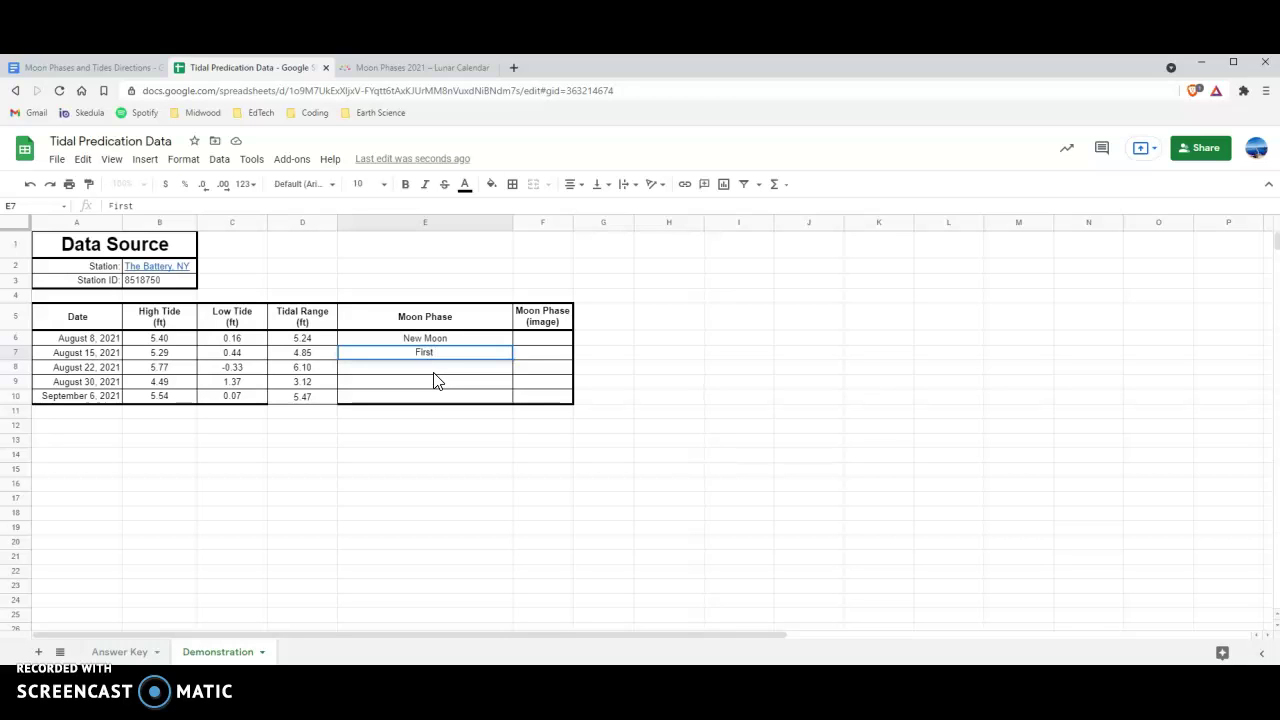
text( Quarter)
key(Return)
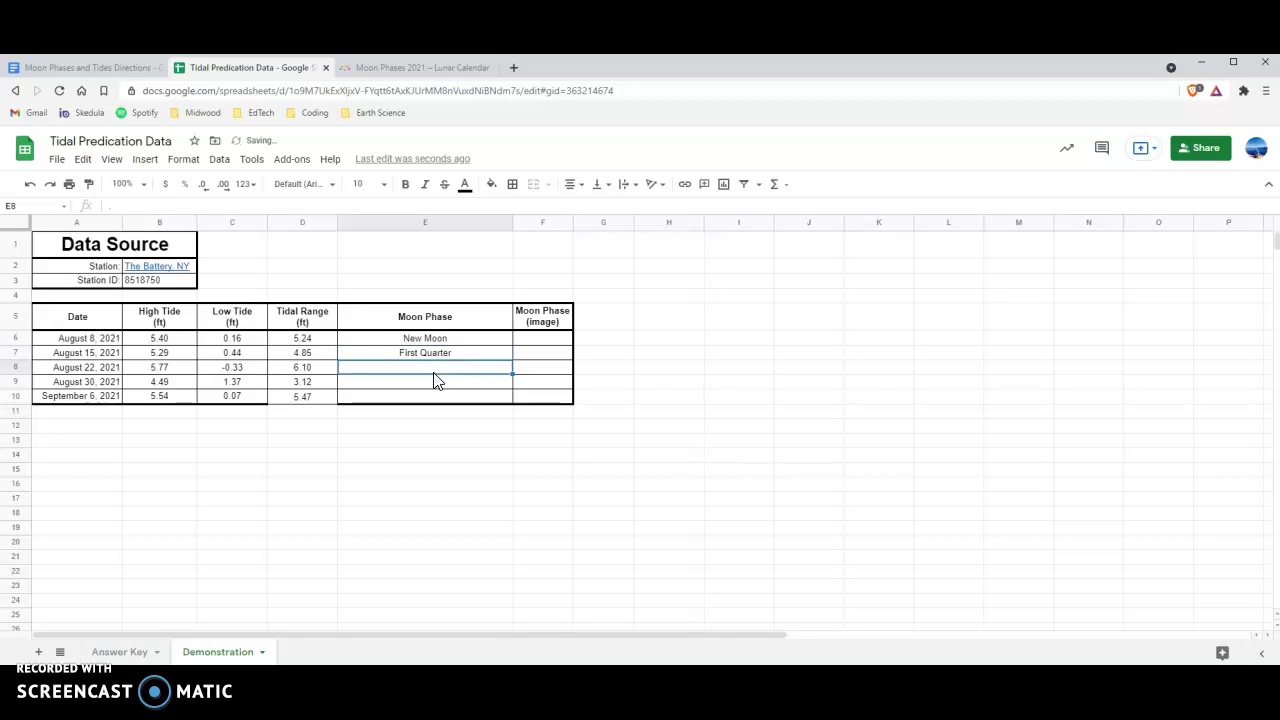
text(Full Moon)
key(Return)
text(Thir)
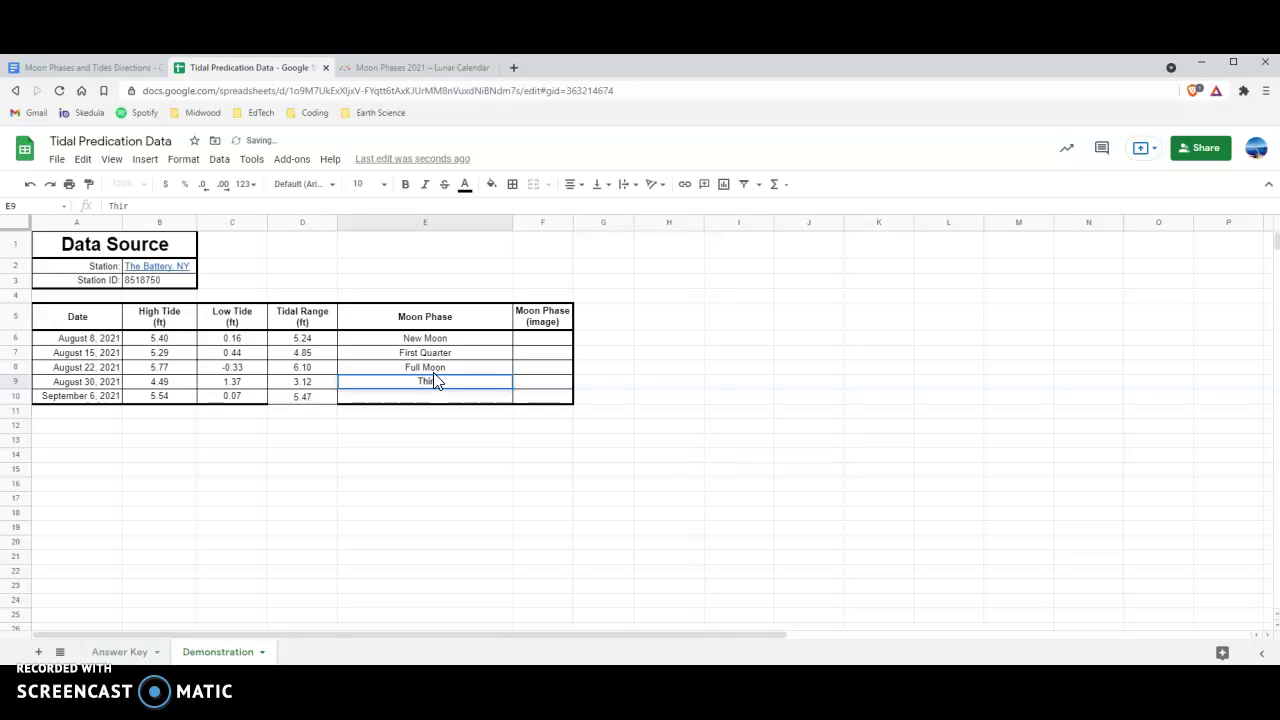
text(d Quarter)
key(Return)
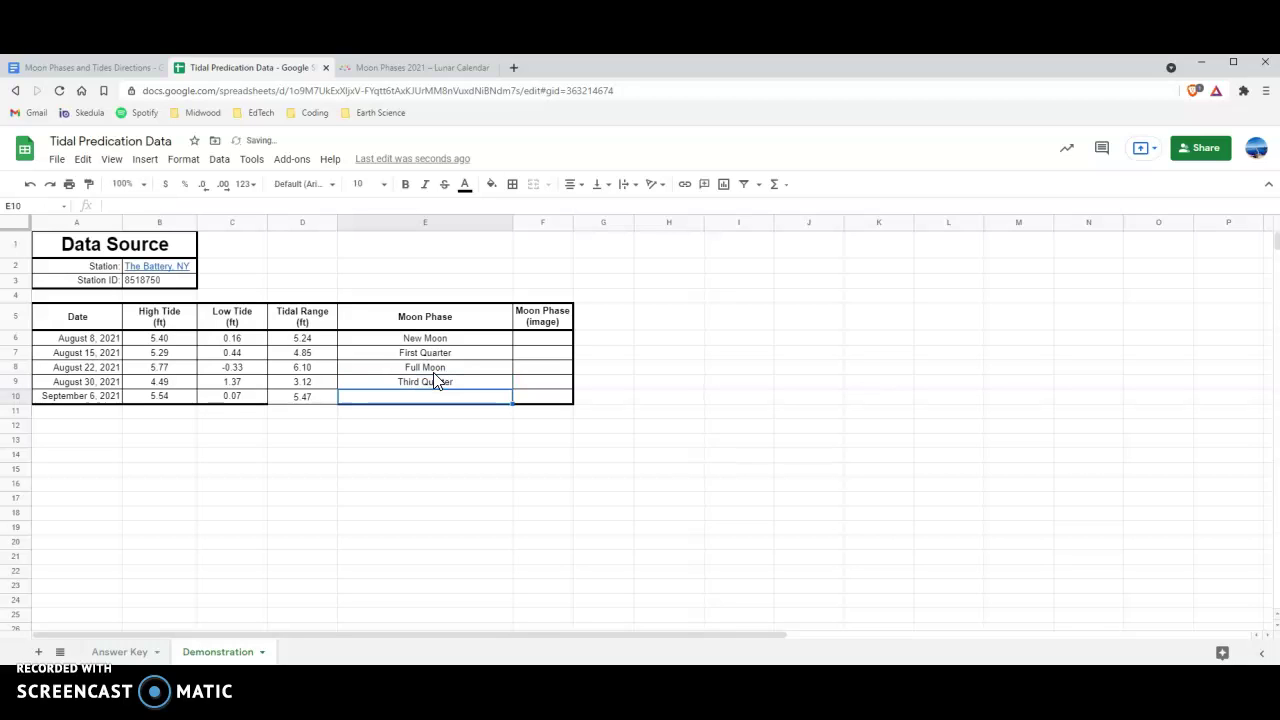
text(New M)
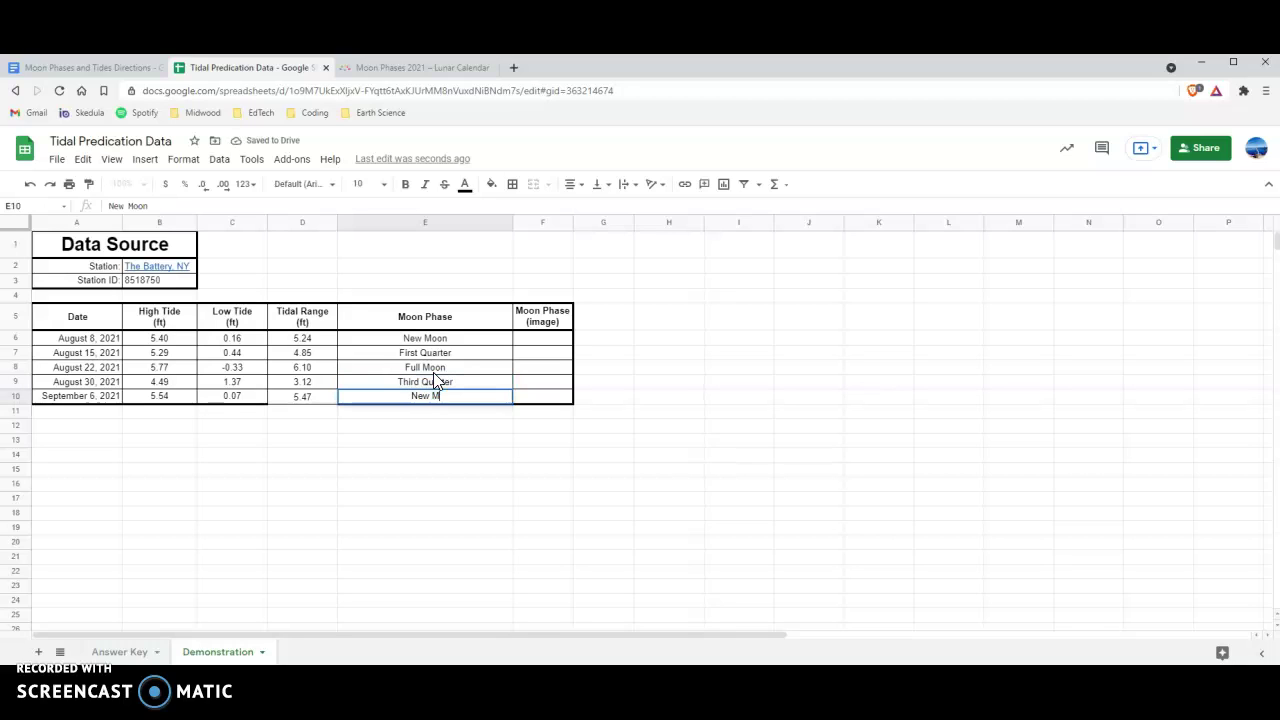
key(Return)
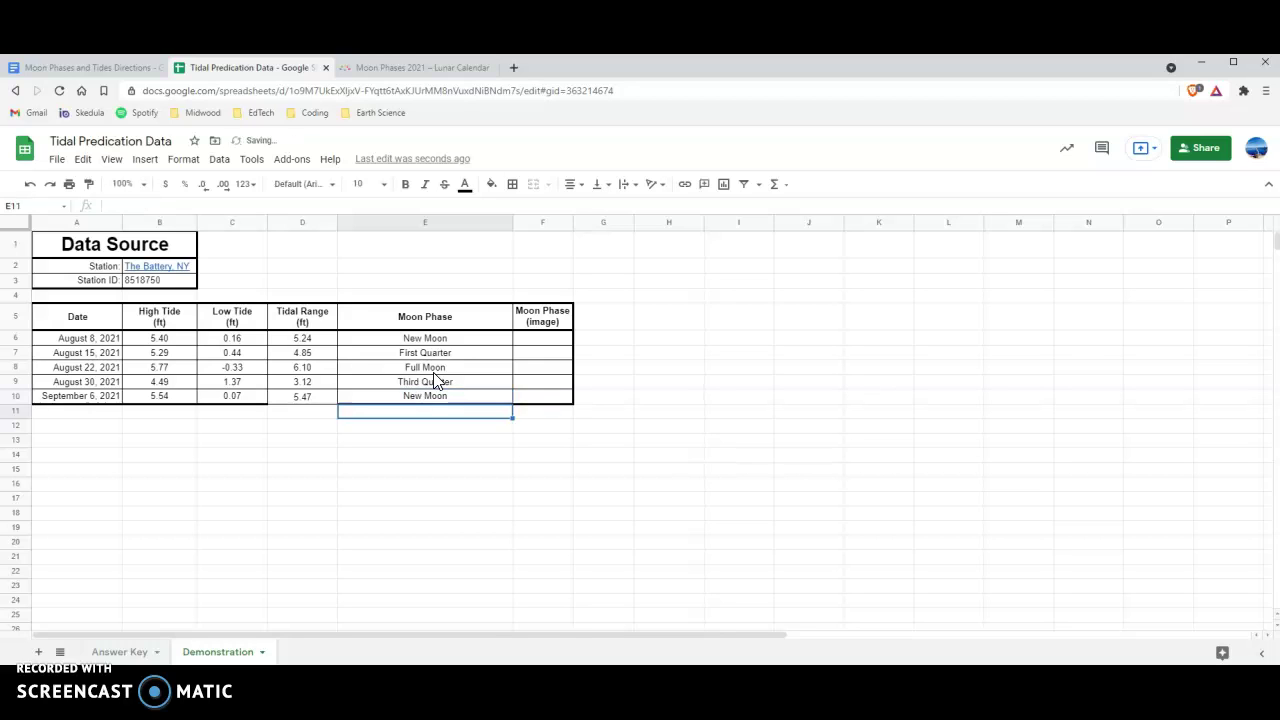
key(Up)
key(Right)
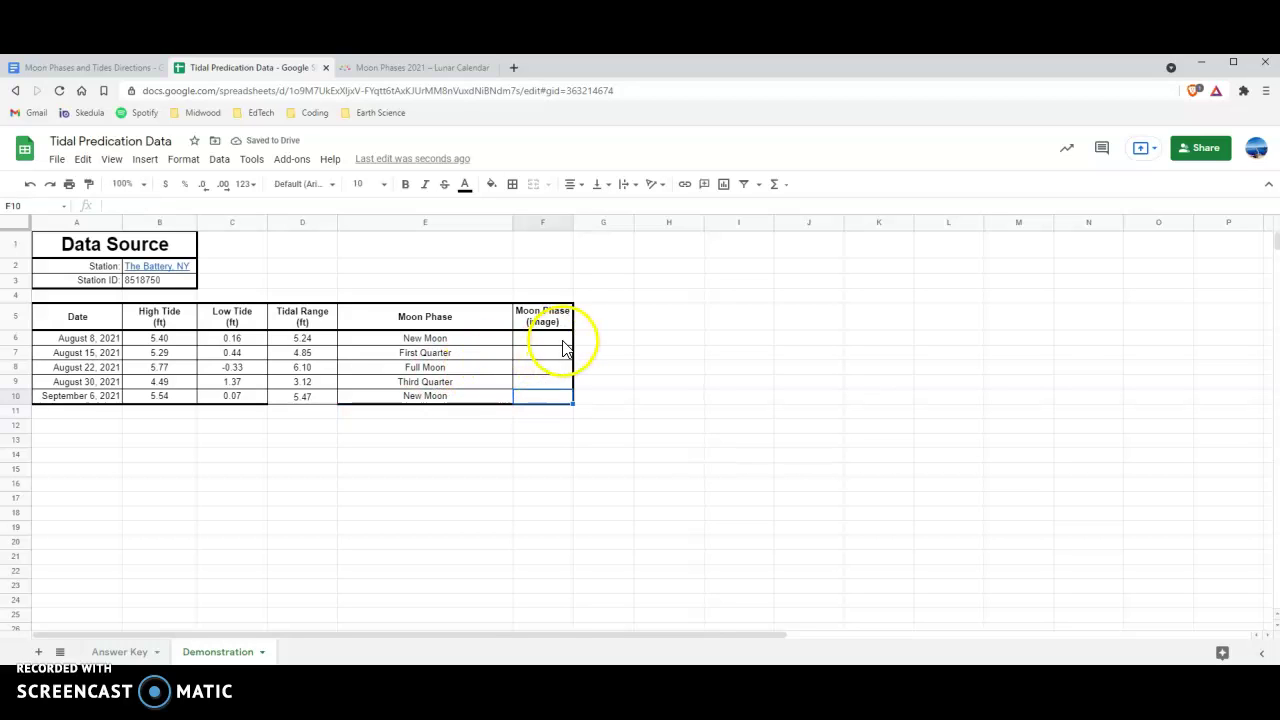
click(549, 340)
drag(475, 340, 450, 400)
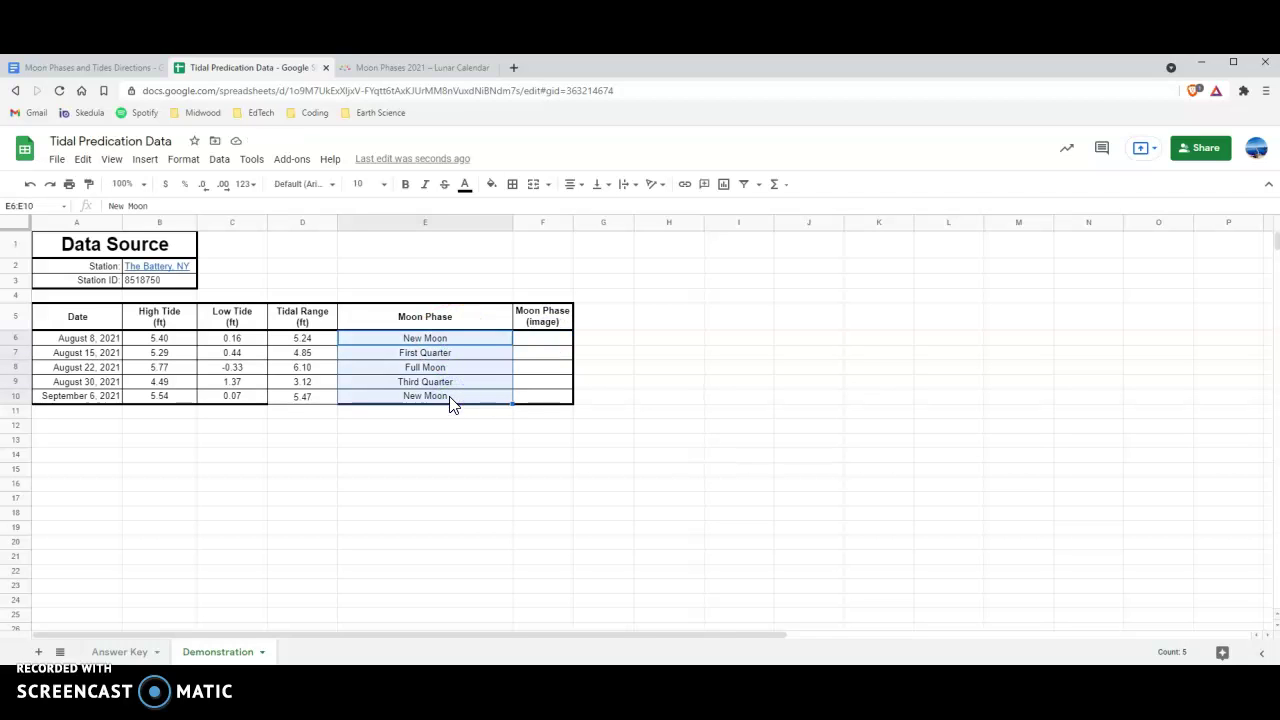
click(101, 340)
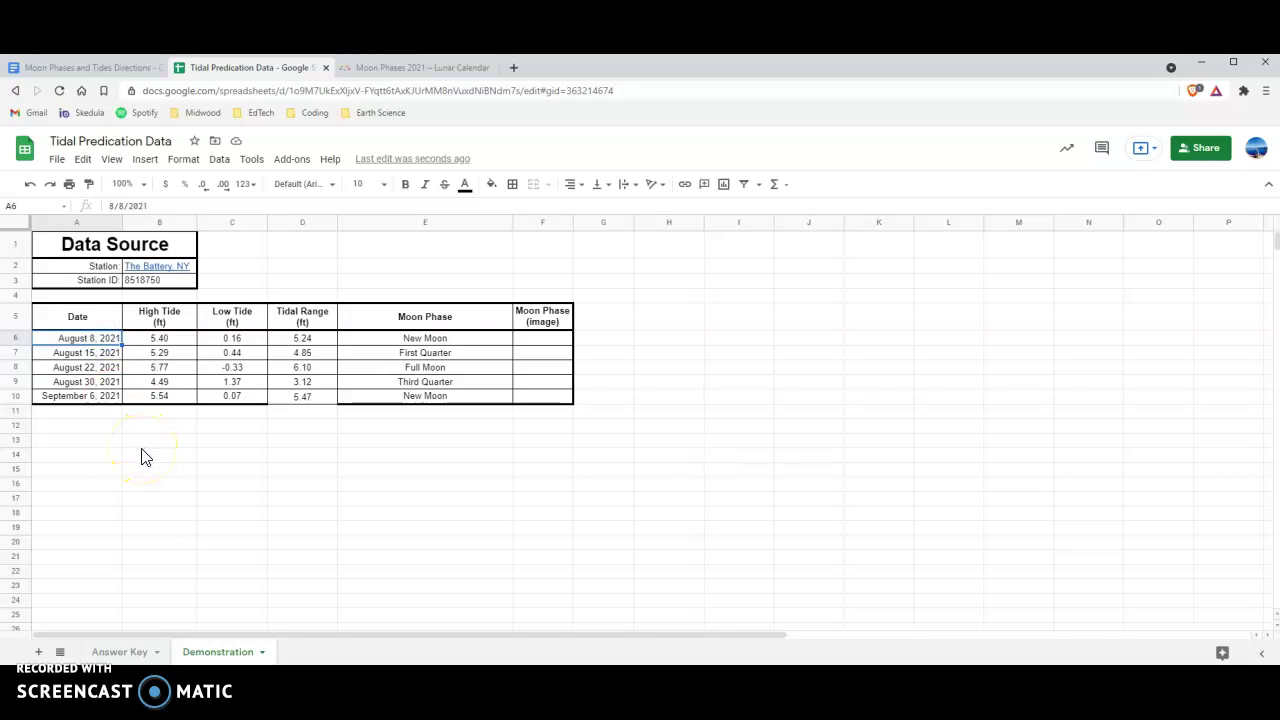
click(543, 340)
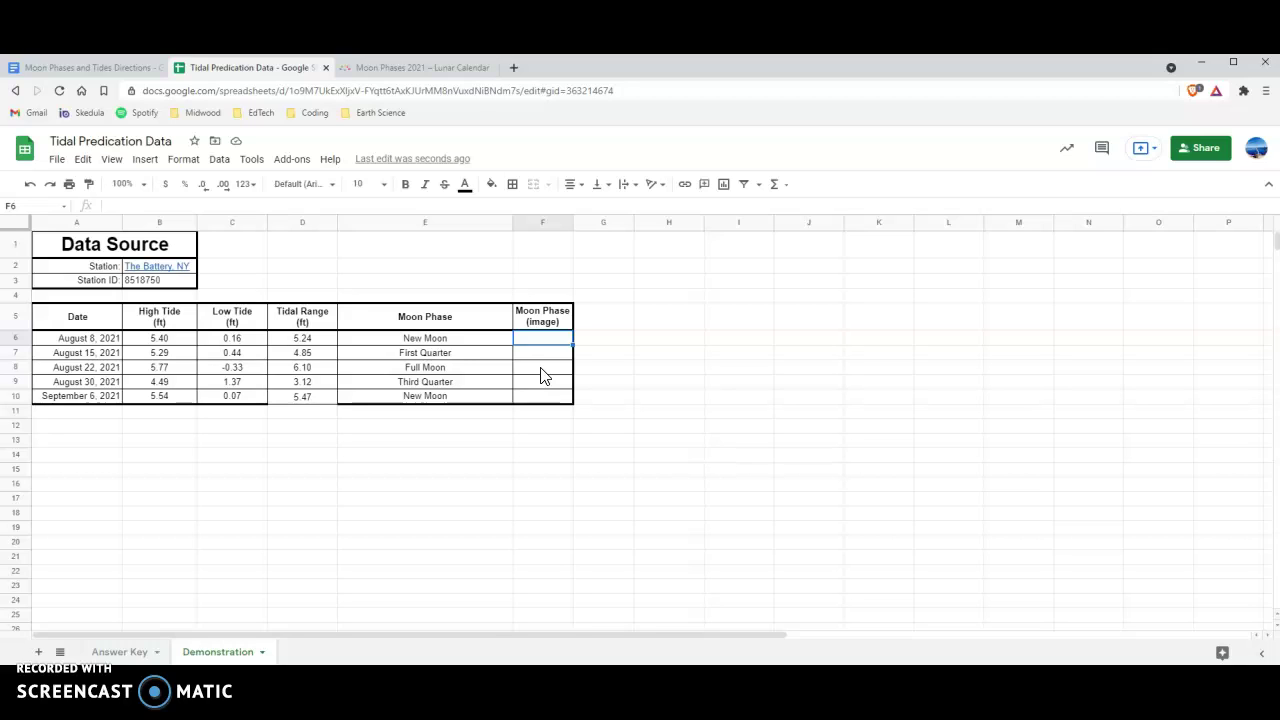
click(568, 370)
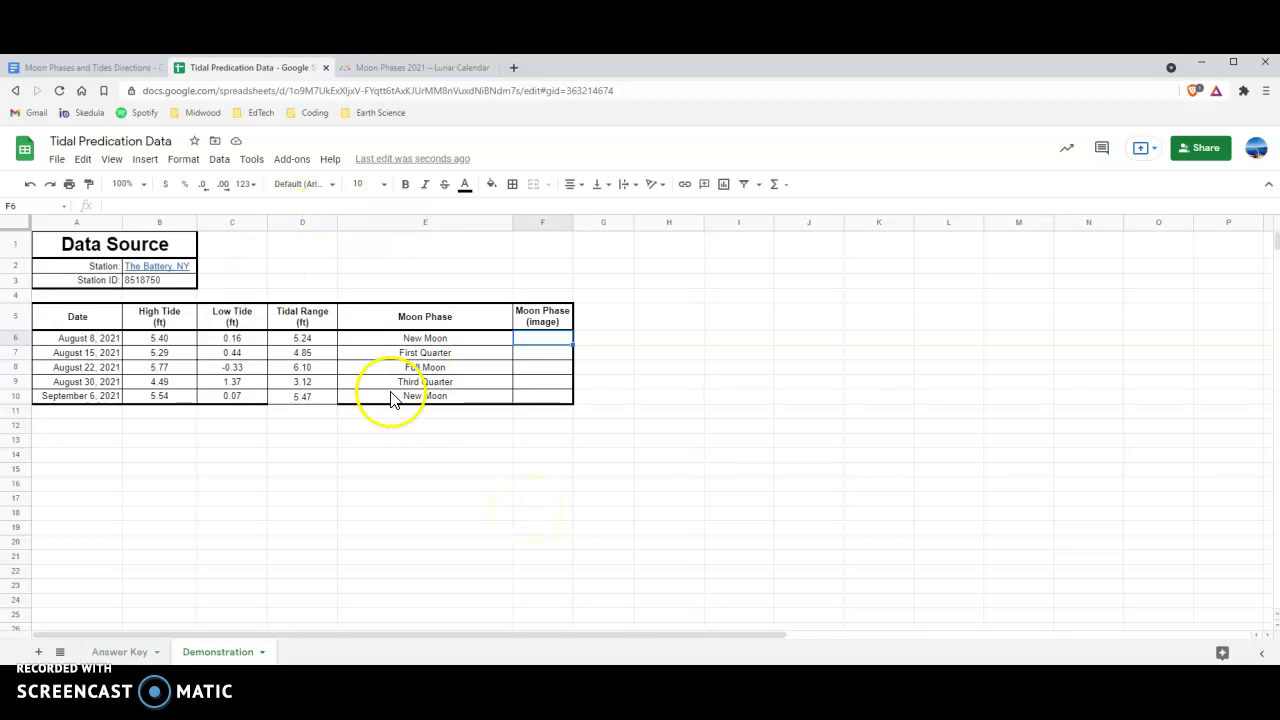
Step: Bring up timeanddate's moon phase cards and click through the phase images
click(420, 68)
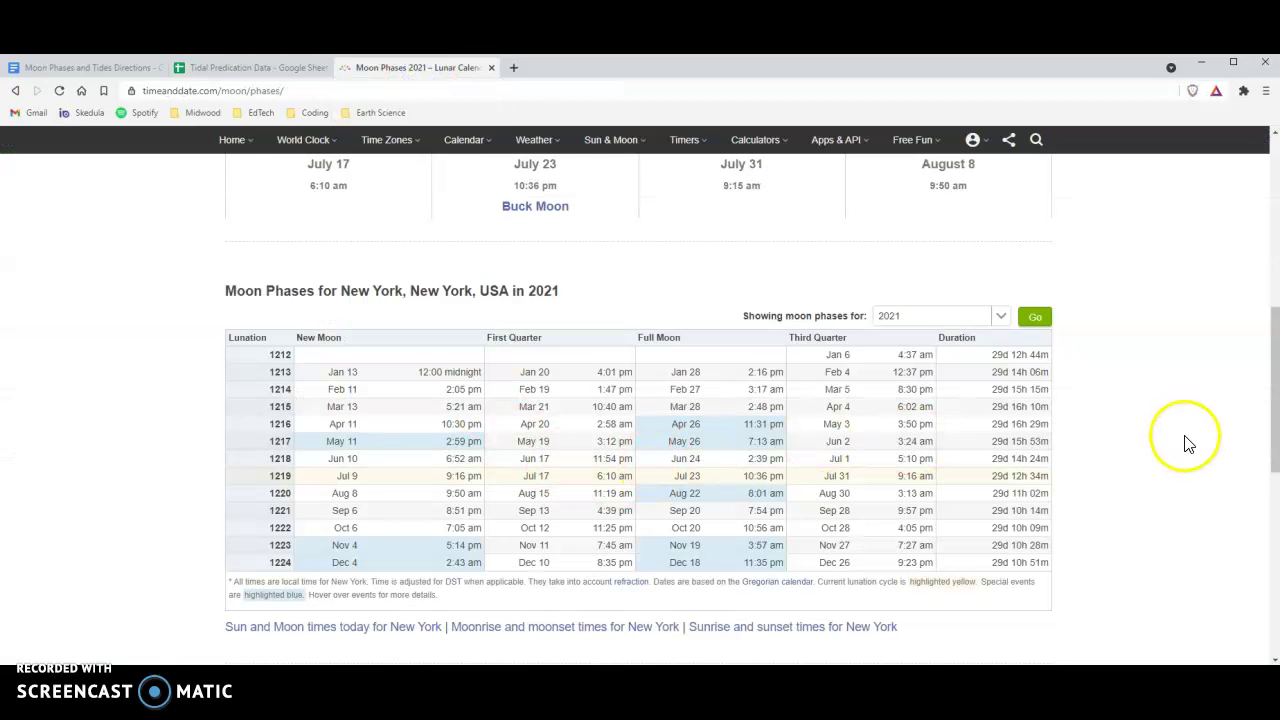
scroll(1188, 444, up, 5)
scroll(1094, 463, down, 2)
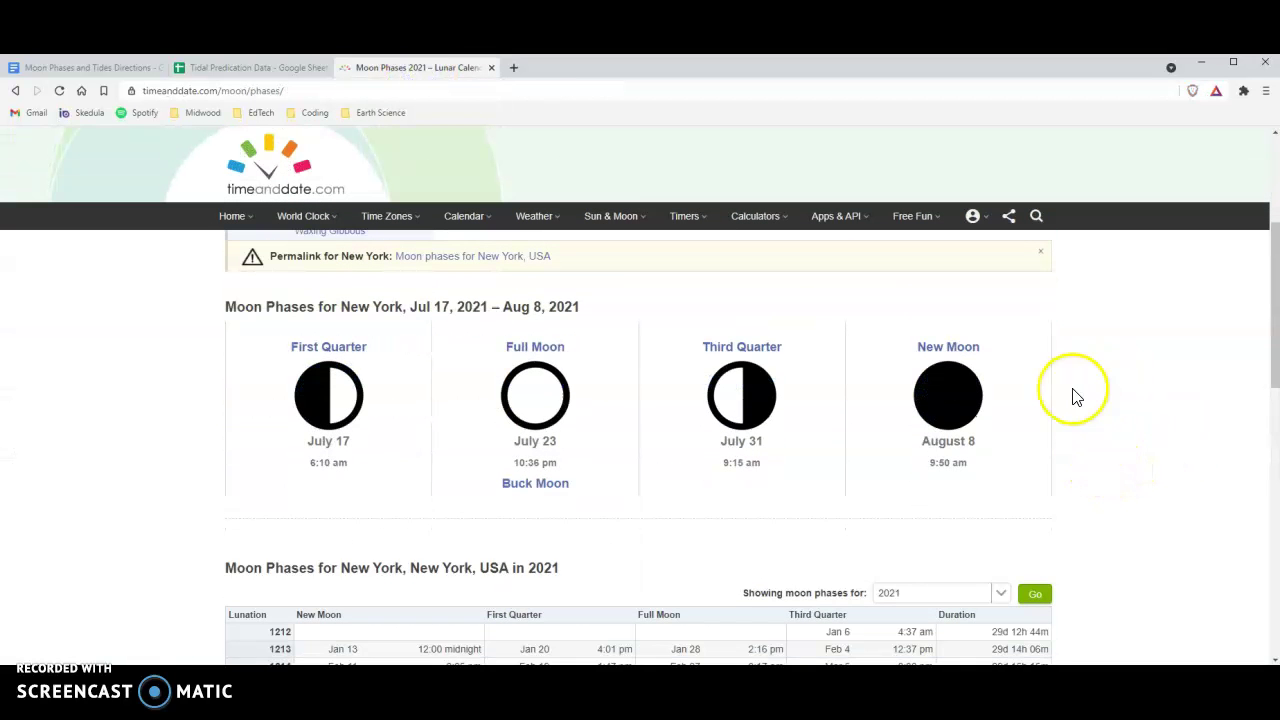
click(336, 400)
click(540, 406)
click(730, 394)
click(942, 390)
click(307, 476)
click(322, 390)
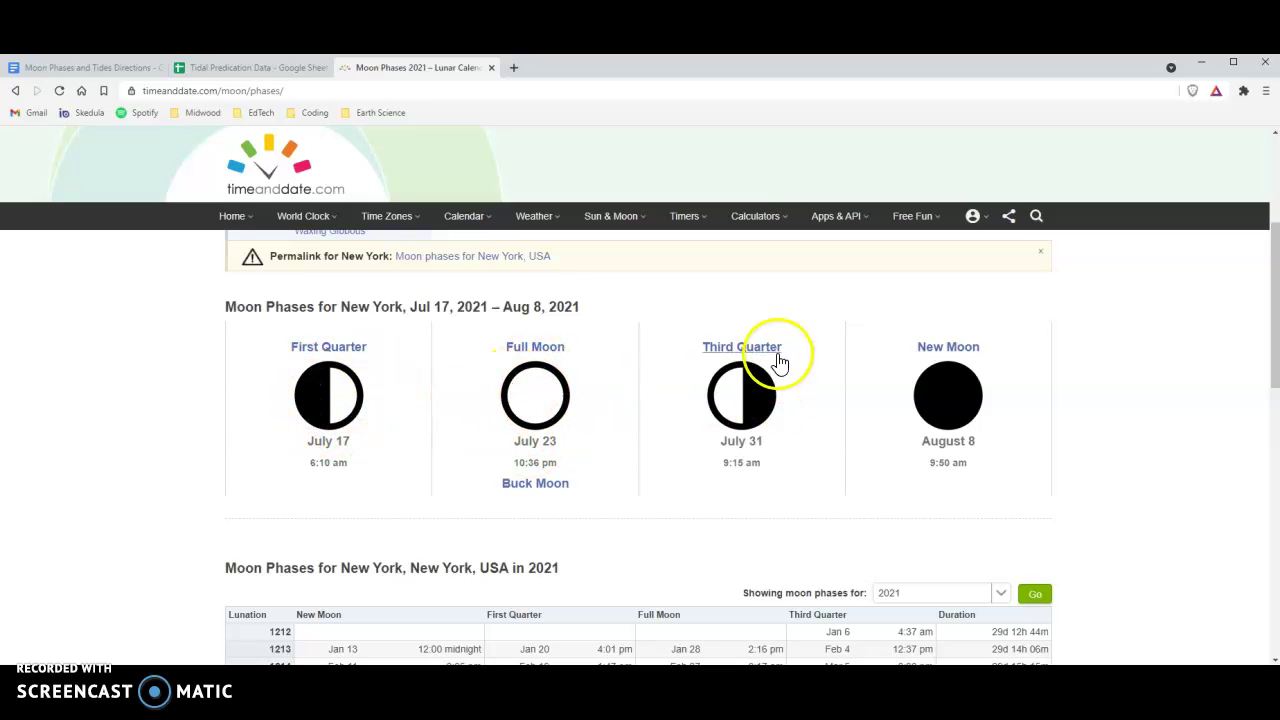
Step: Copy the August 8 New Moon image's address and return to the tide sheet
right_click(950, 398)
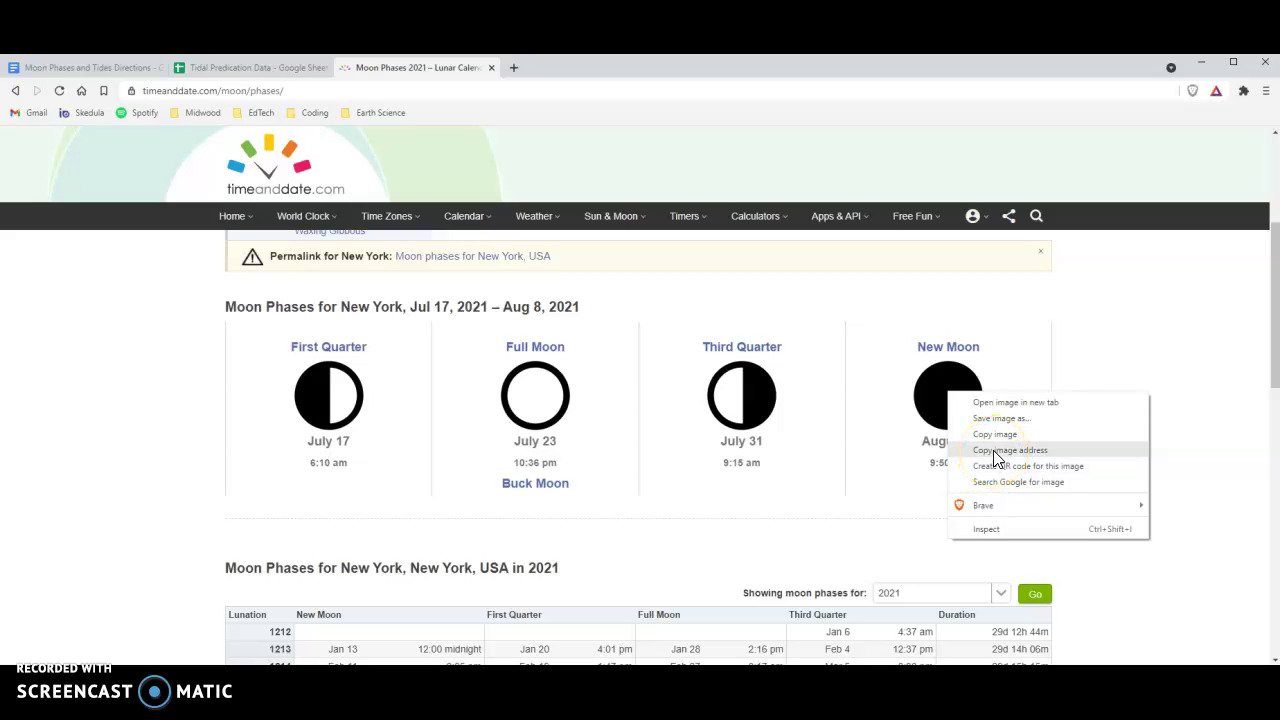
click(997, 452)
right_click(963, 403)
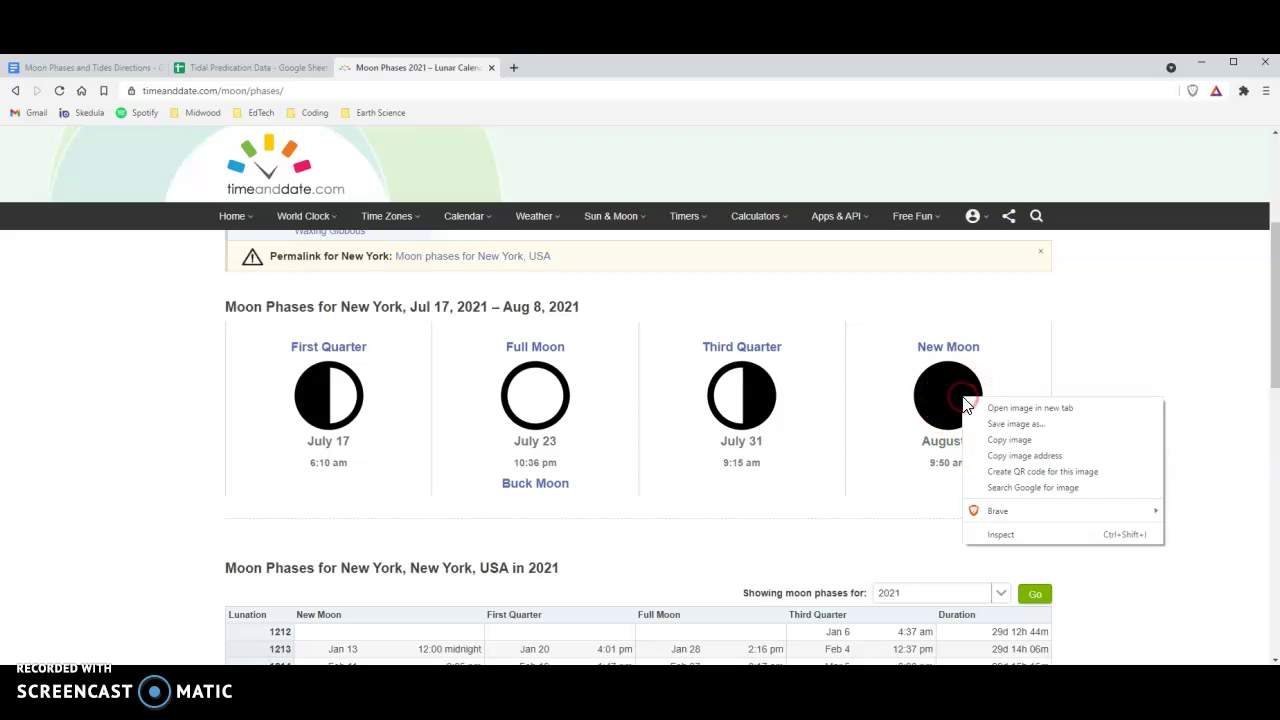
click(1006, 457)
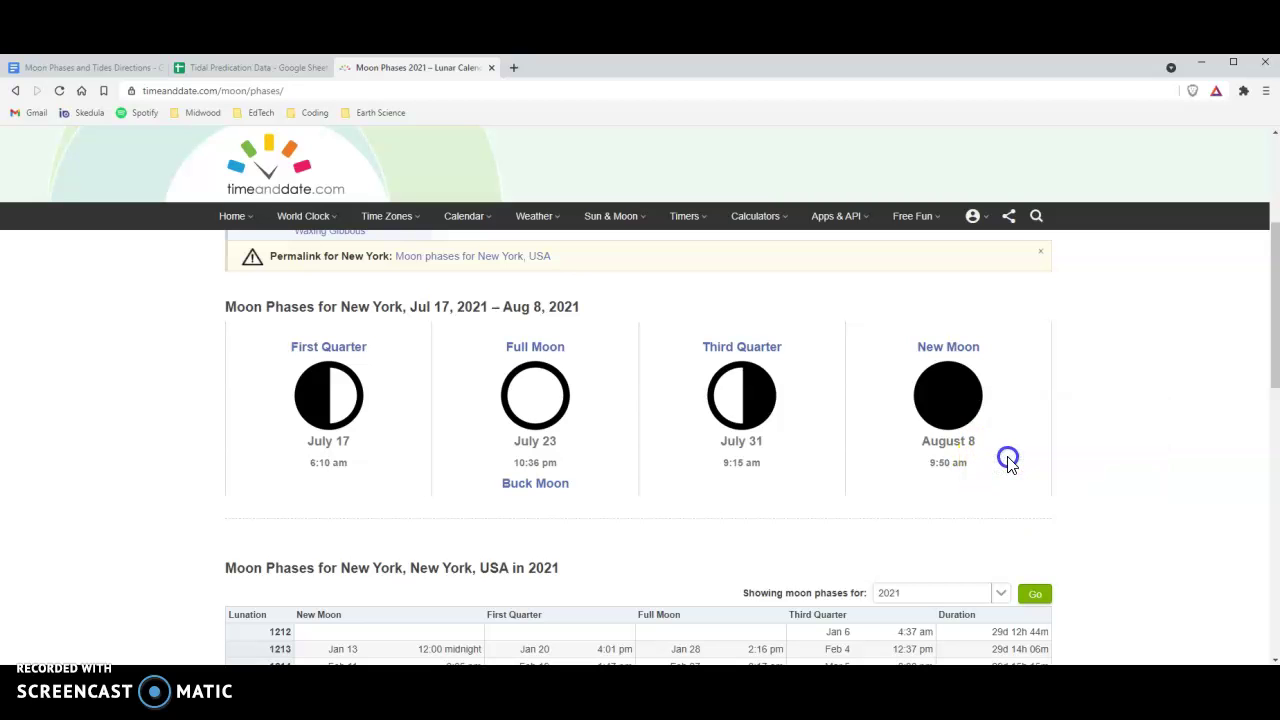
click(263, 68)
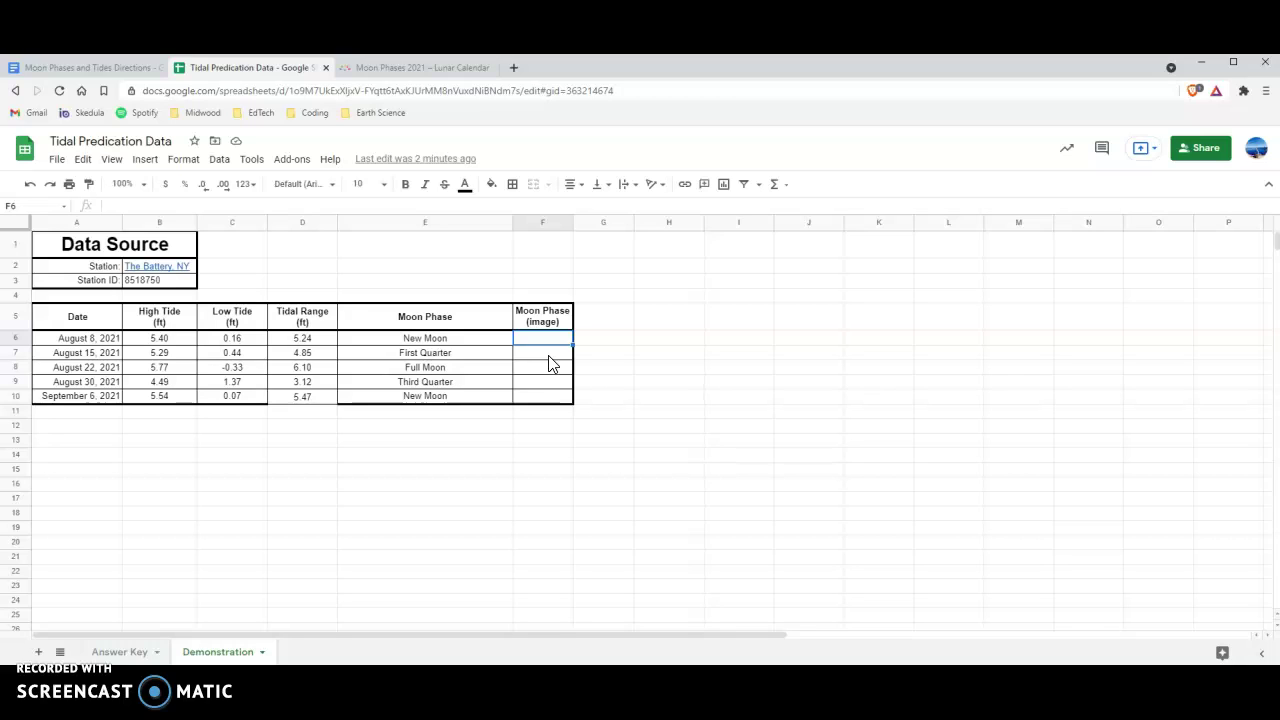
Step: Enter =image("…") in F6 with the pasted New Moon image address so the picture shows
text(=)
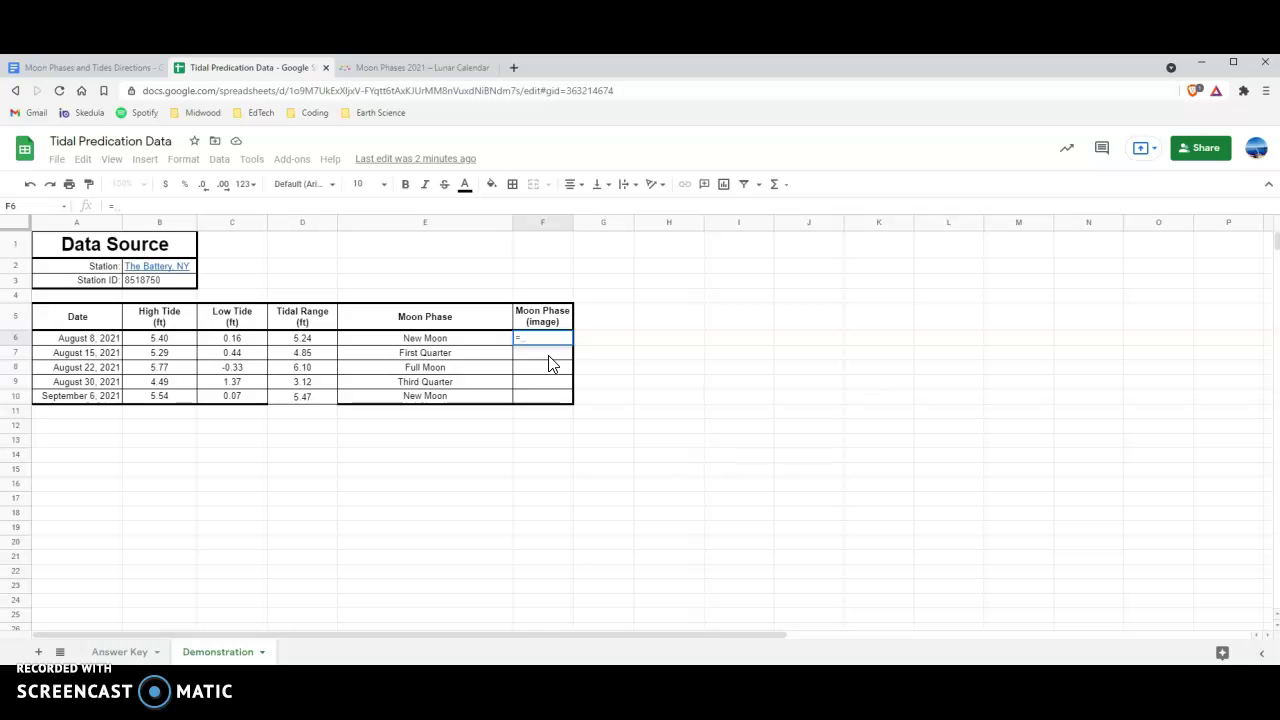
text(image)
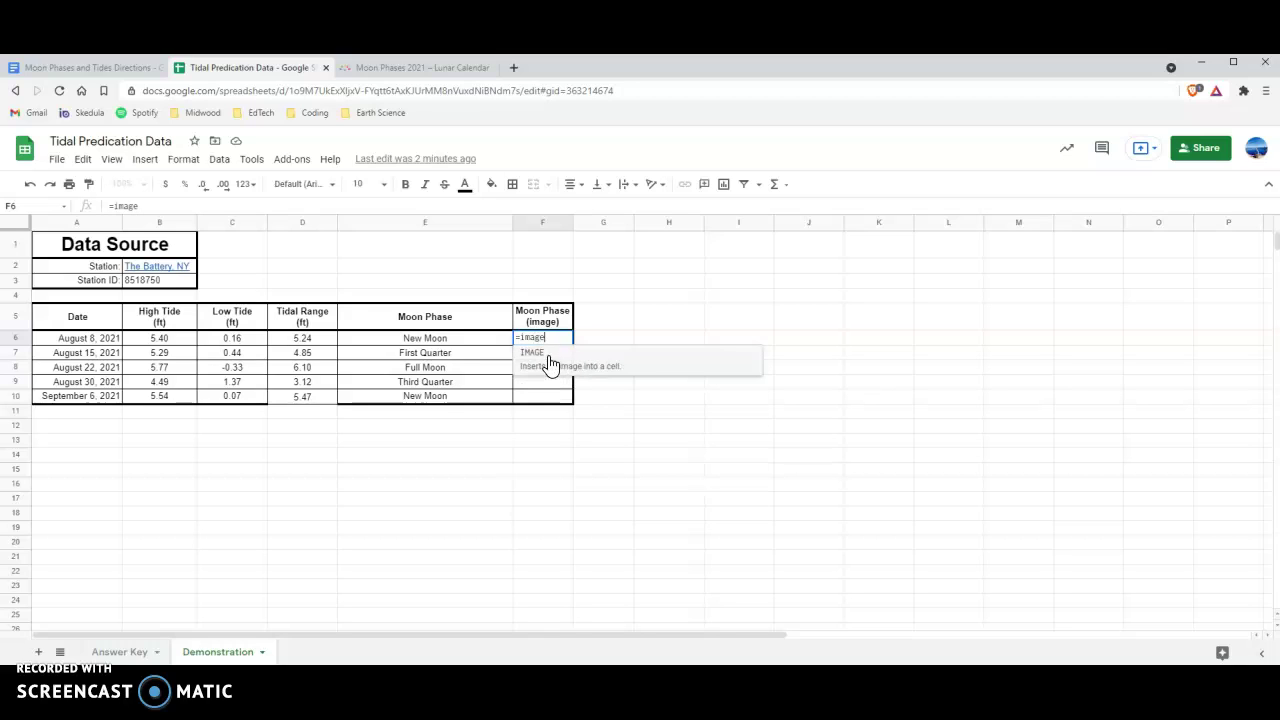
text(()
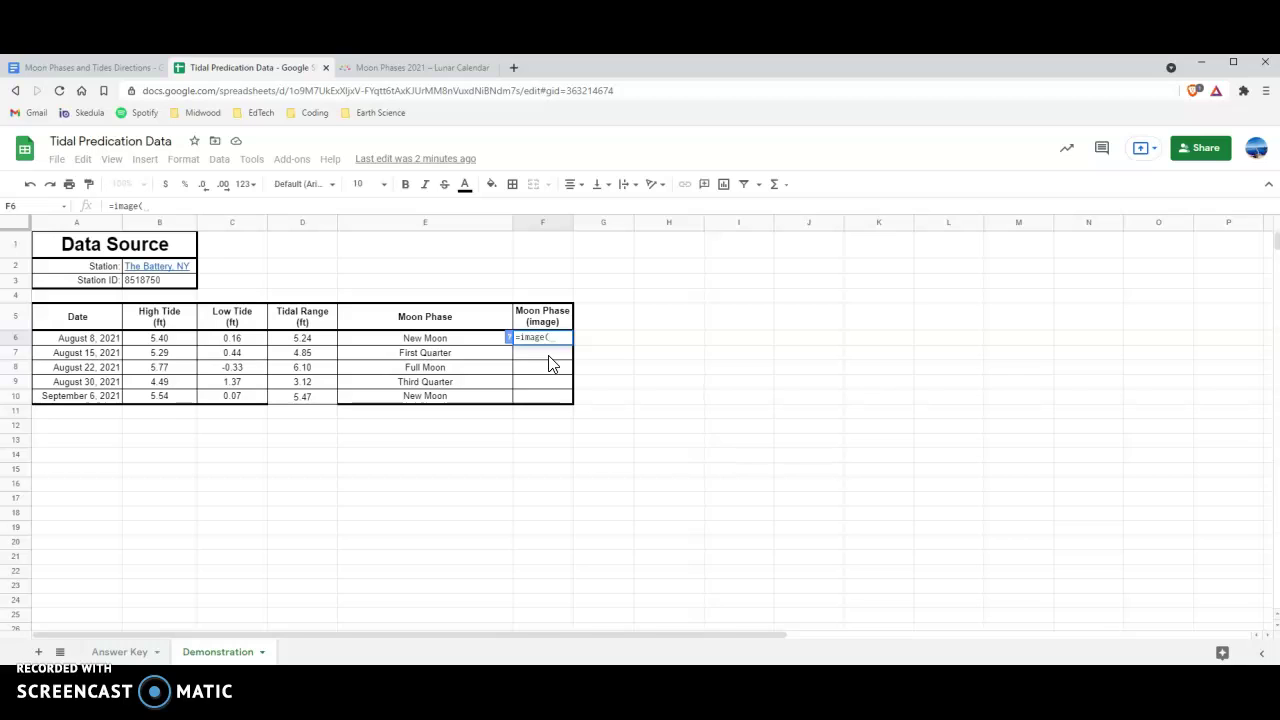
text(")
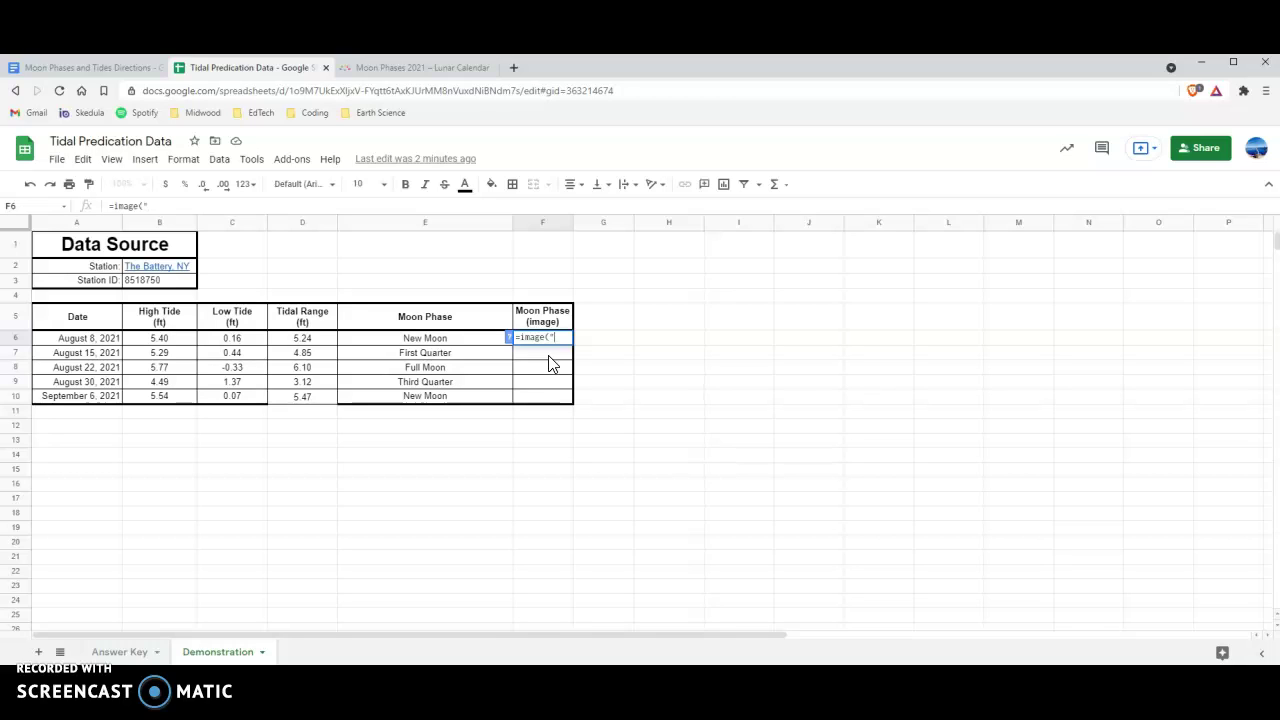
key(ctrl+v)
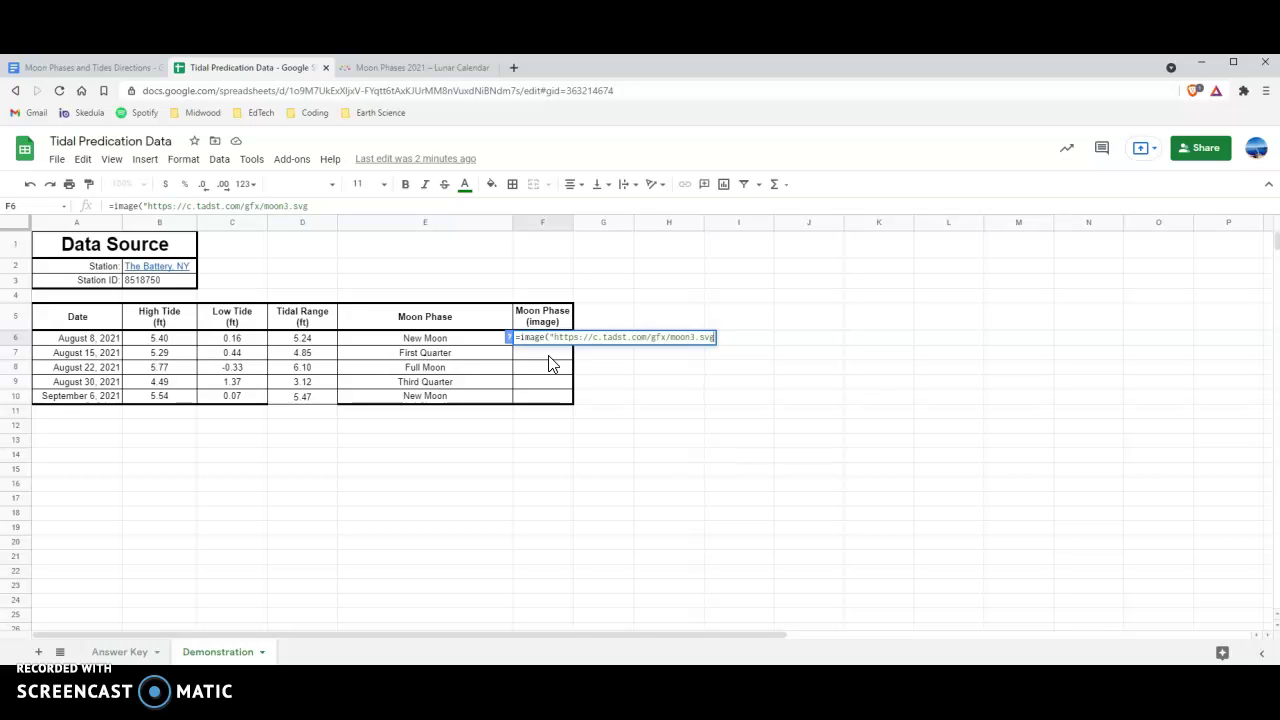
text("))
key(Return)
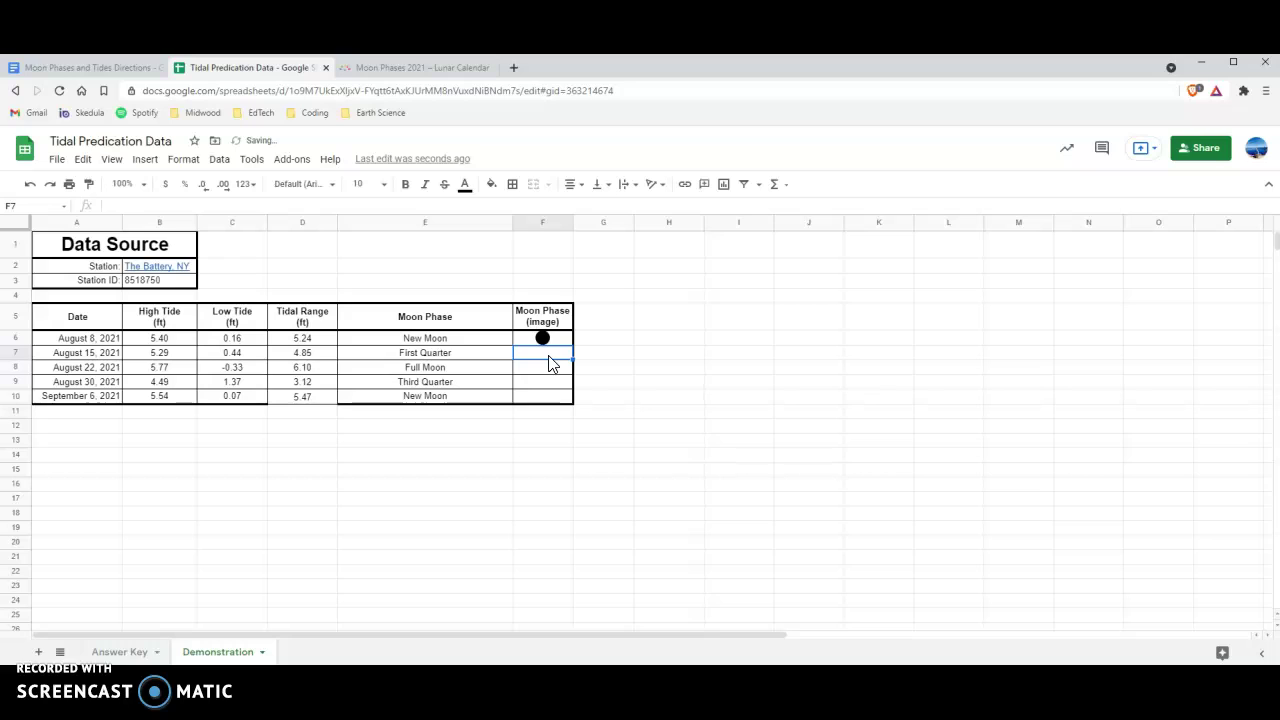
click(542, 338)
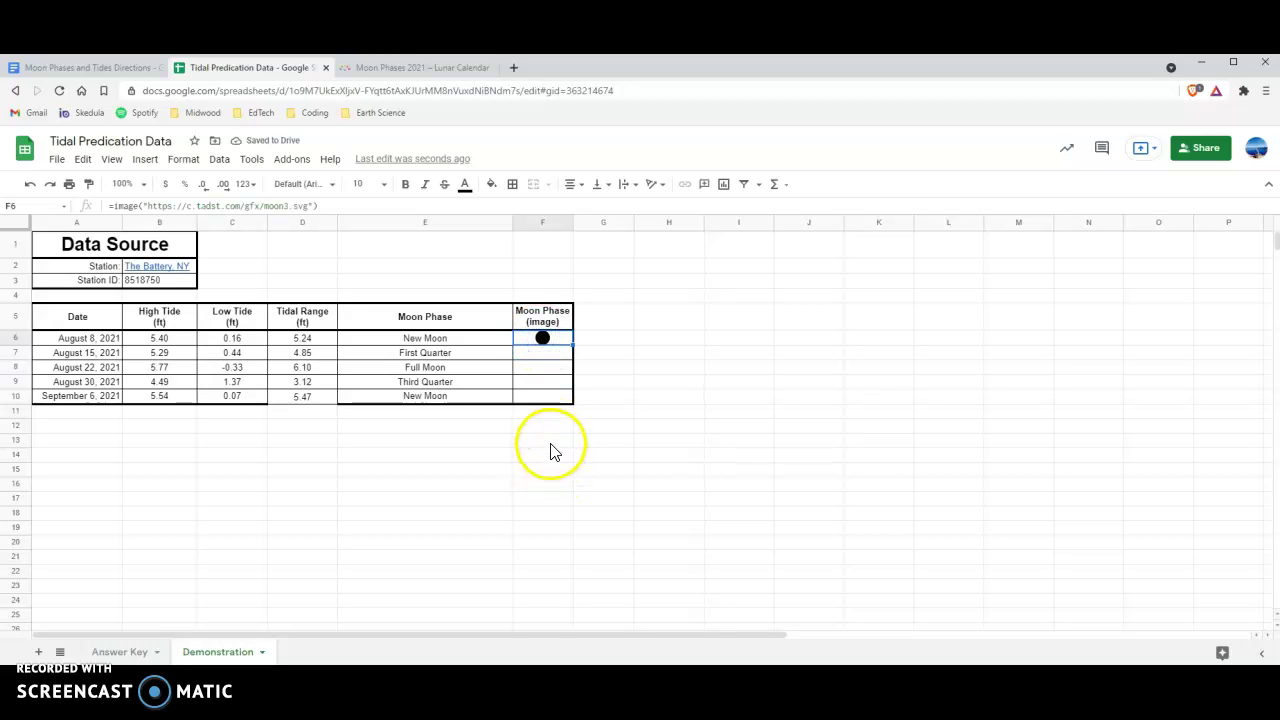
Step: Copy the New Moon image formula from F6 into F10 for September 6
click(541, 399)
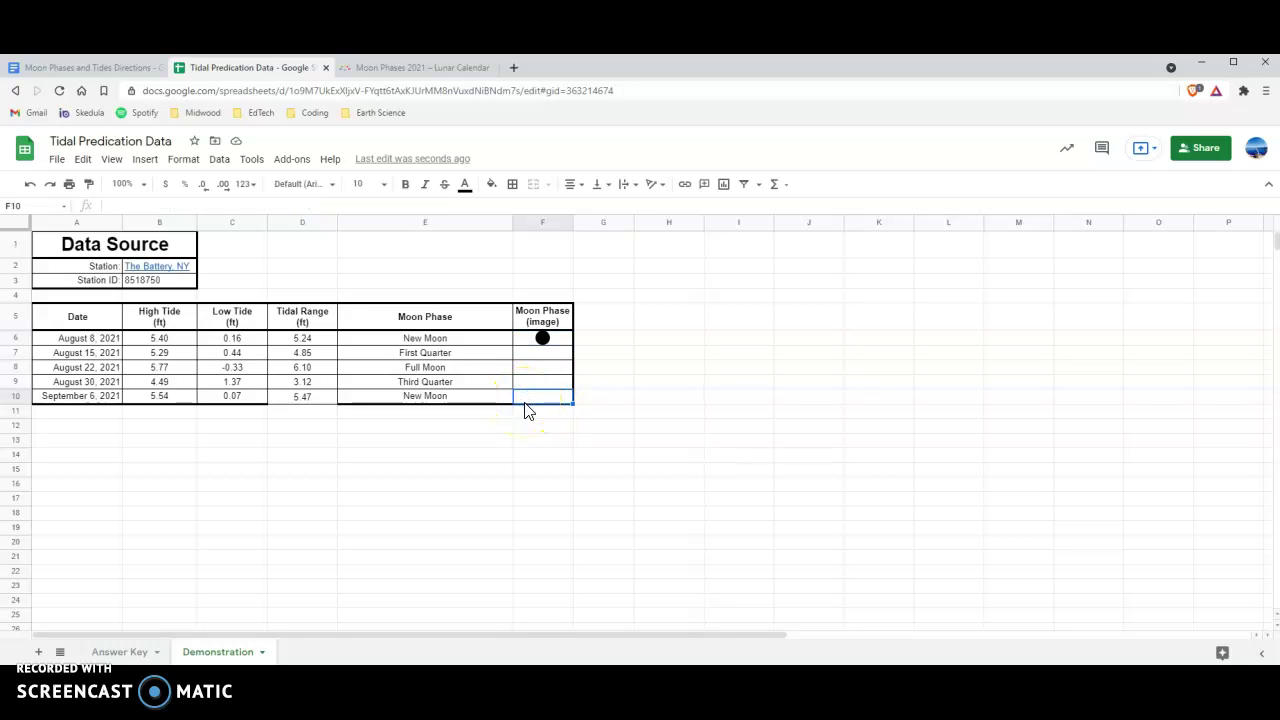
click(543, 337)
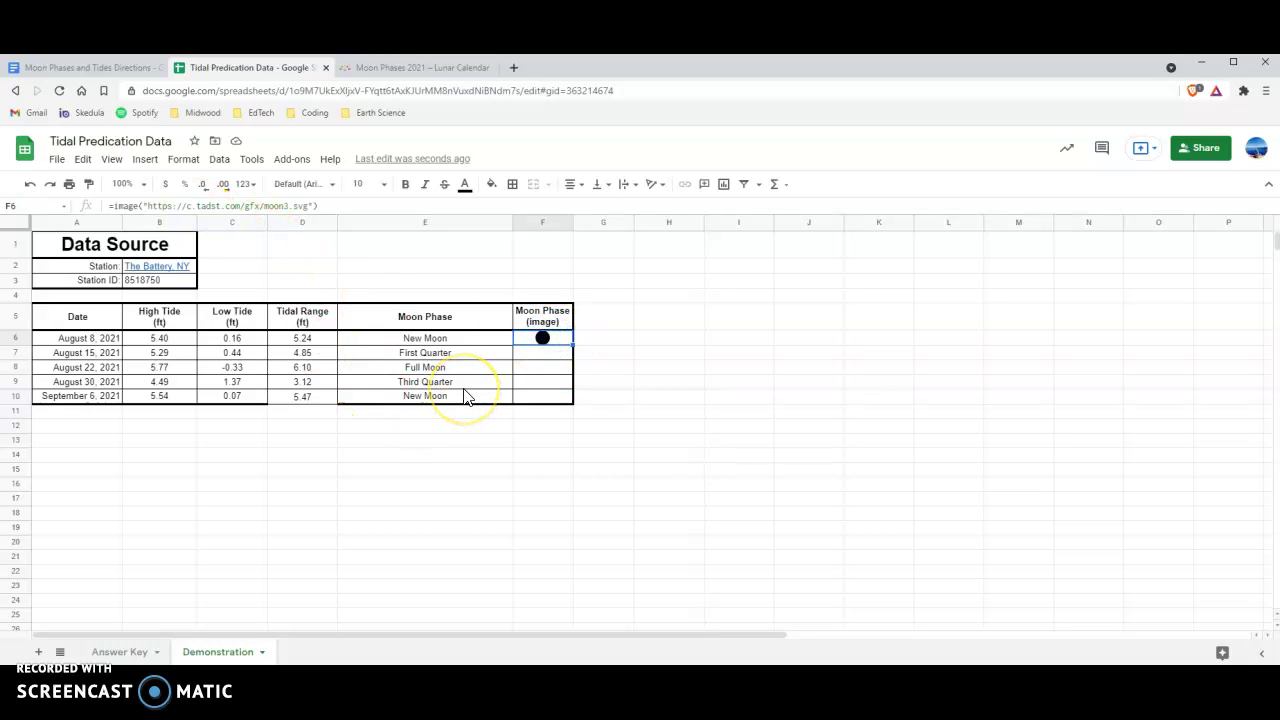
key(ctrl+c)
click(553, 397)
key(ctrl+v)
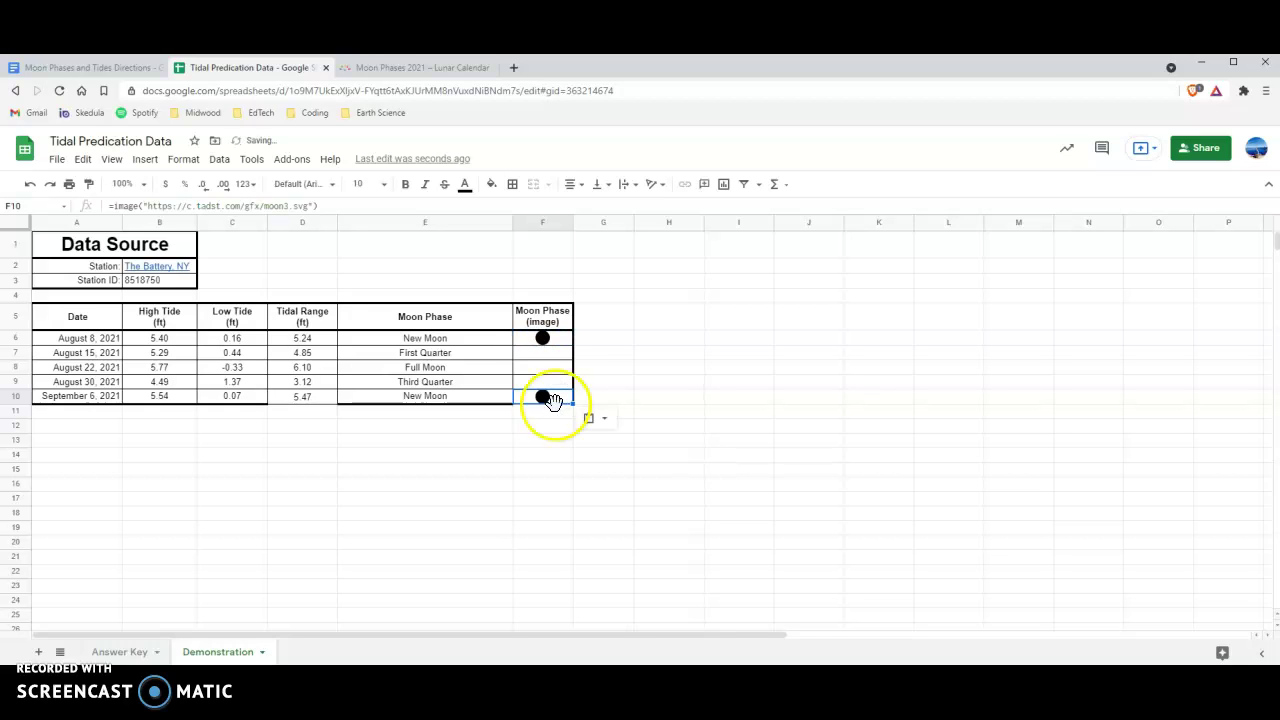
Step: Go back to timeanddate.com's moon phases page
click(560, 352)
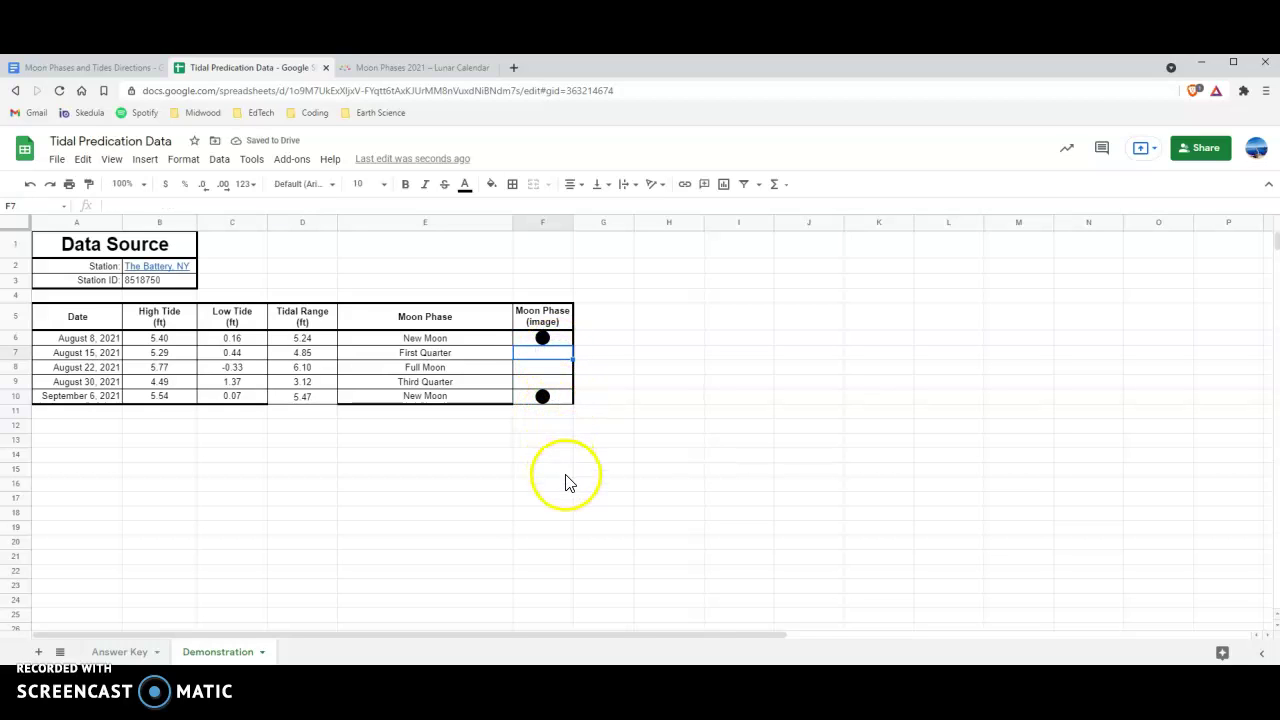
click(537, 372)
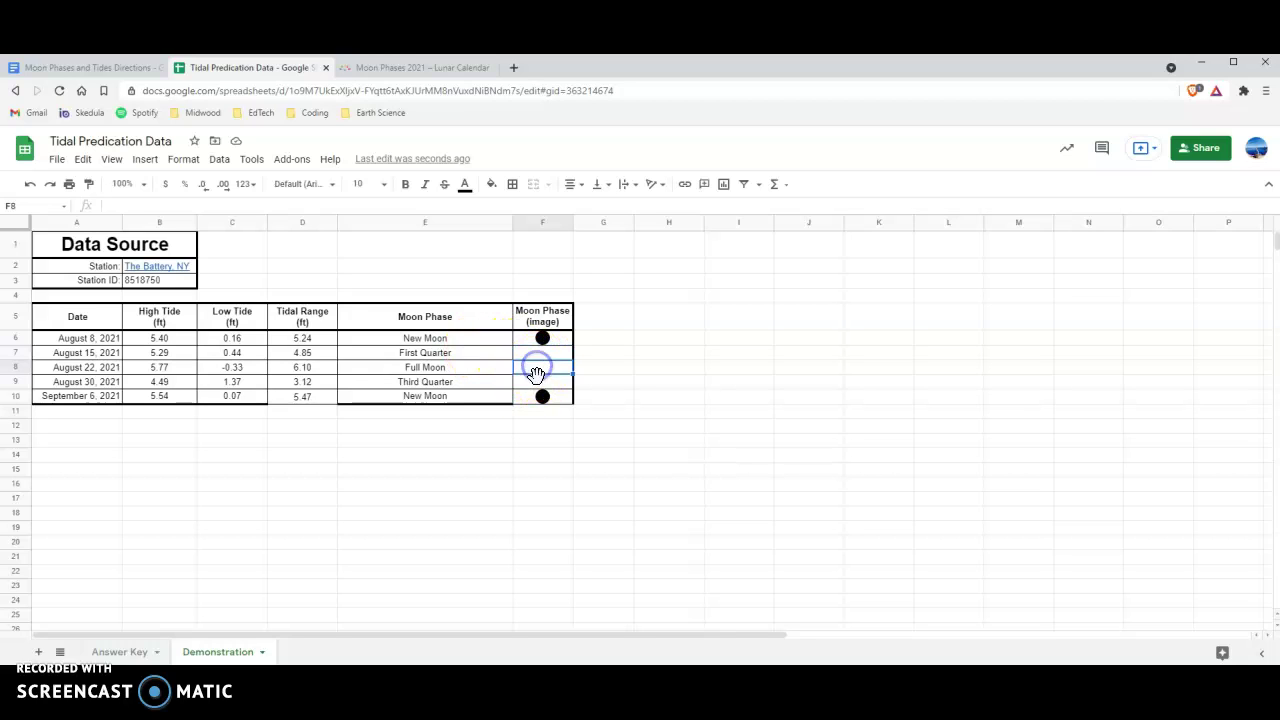
click(549, 354)
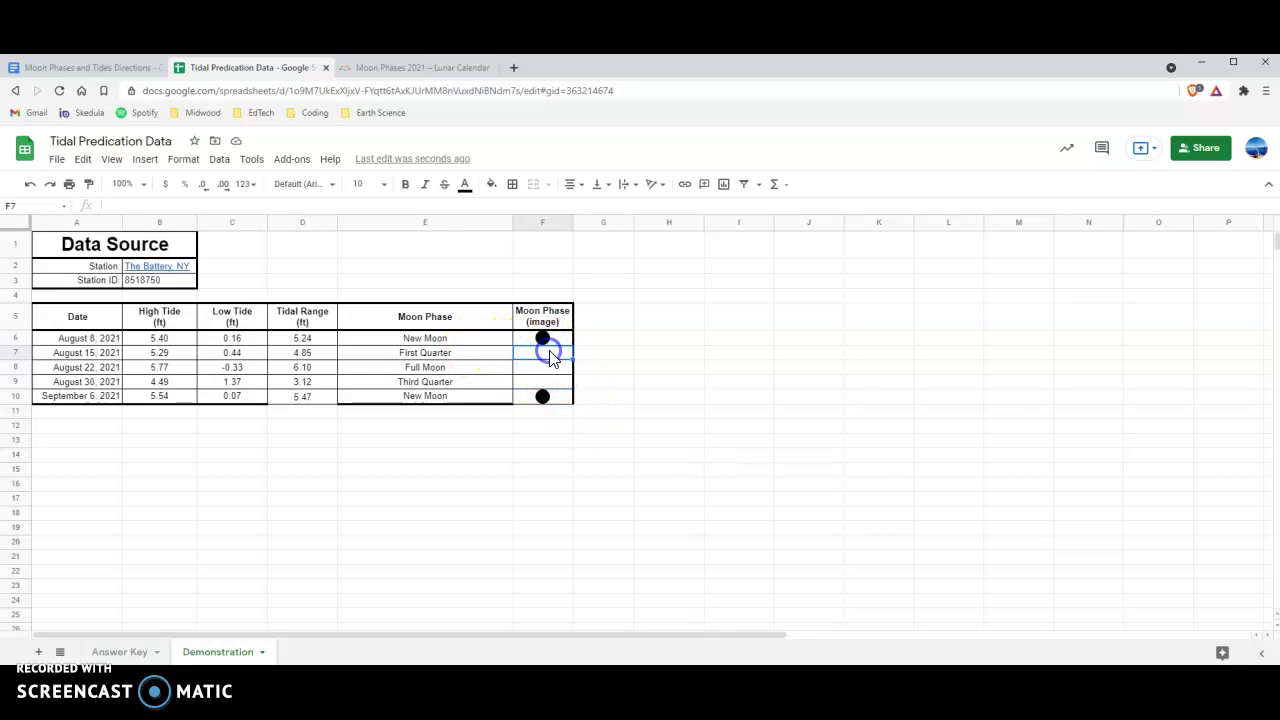
click(390, 68)
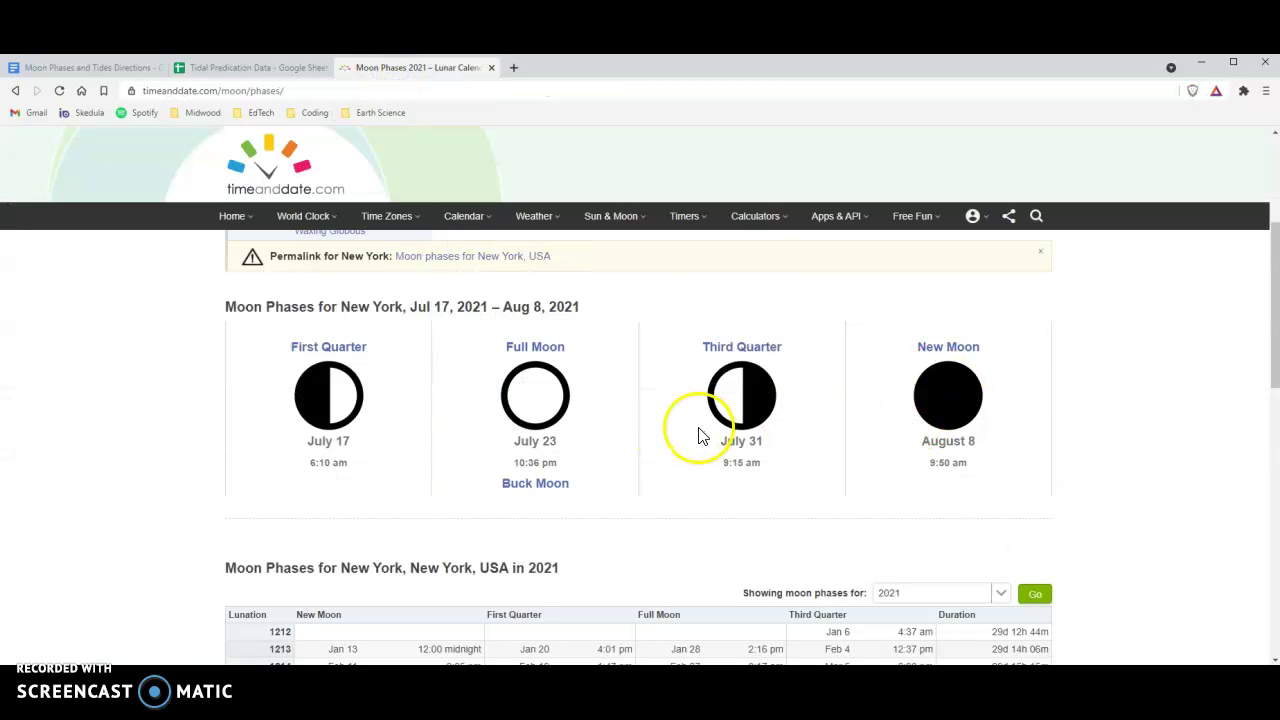
Step: Copy the Full Moon image's address from timeanddate.com
right_click(556, 395)
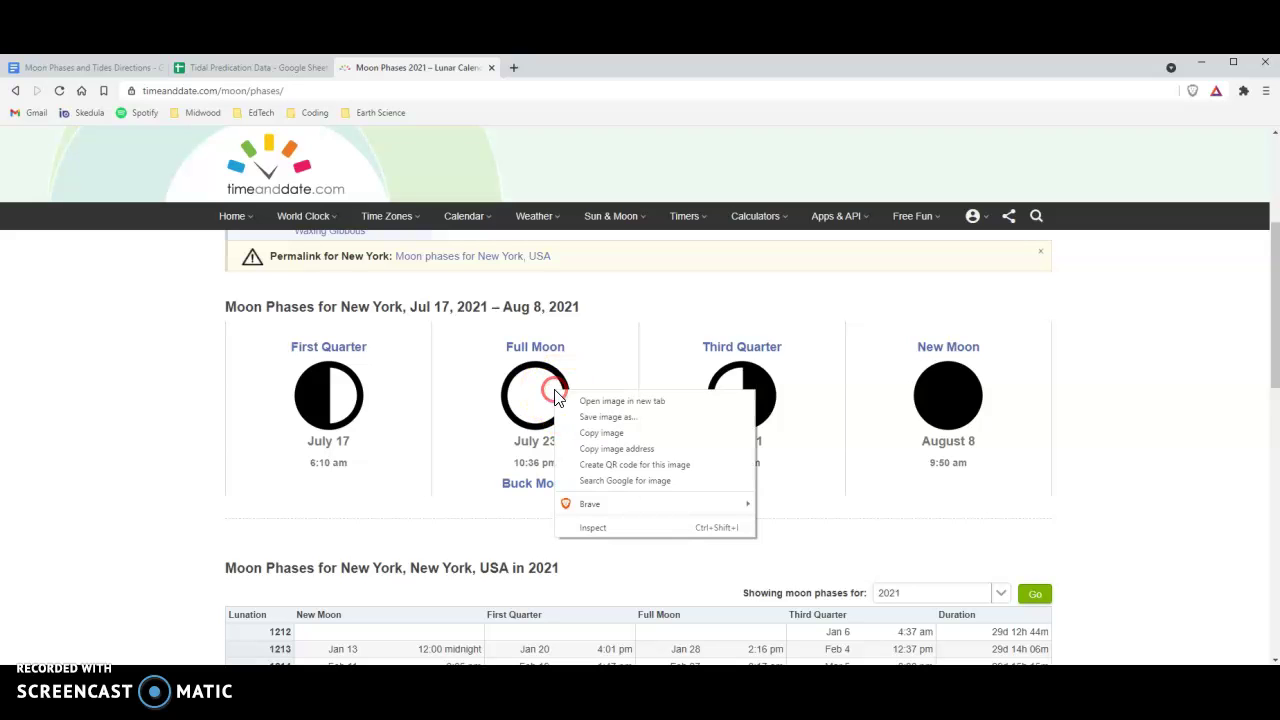
click(598, 453)
Step: Enter an IMAGE formula with the pasted moon1.svg address in F8 for the Full Moon
click(235, 67)
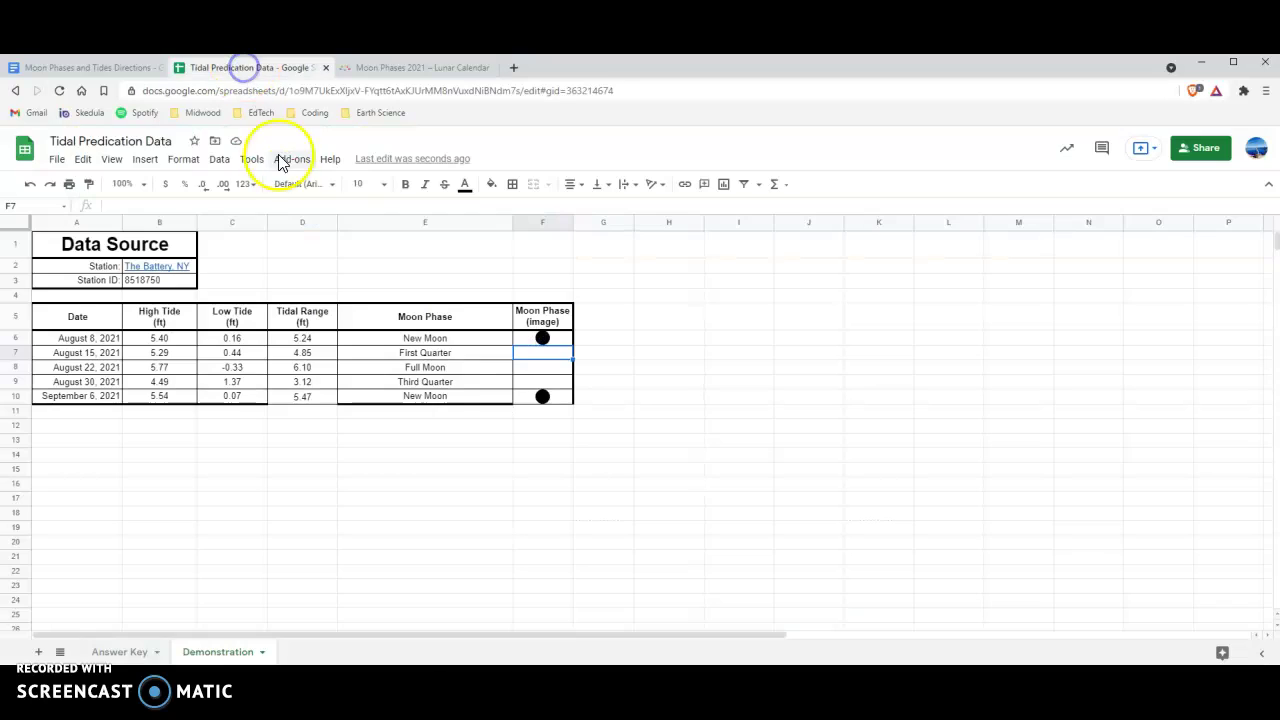
click(535, 370)
text(=image)
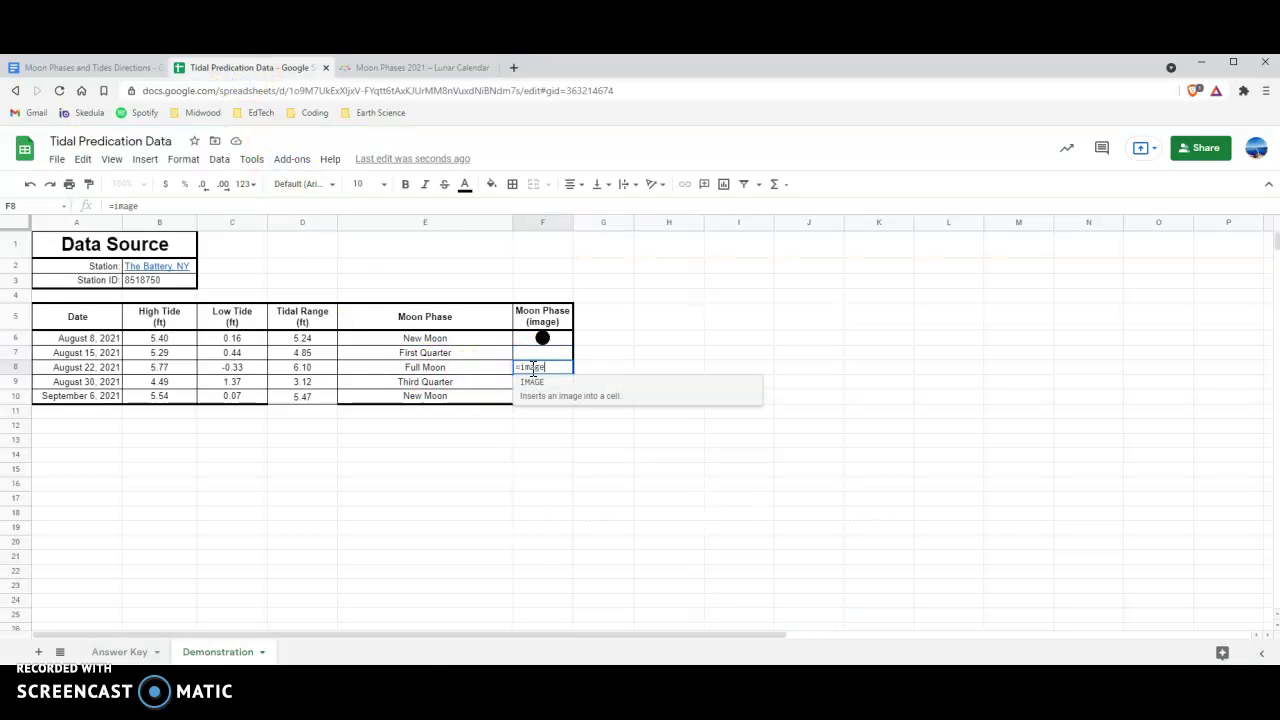
text((")
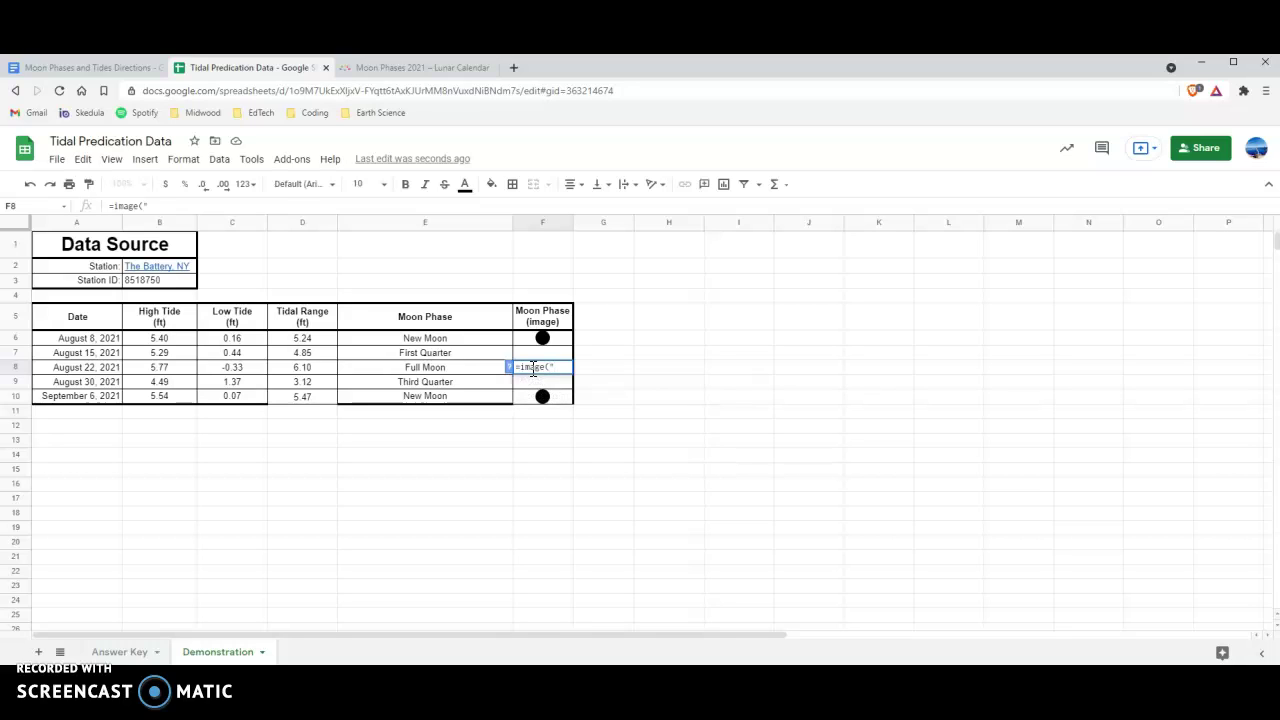
key(ctrl+v)
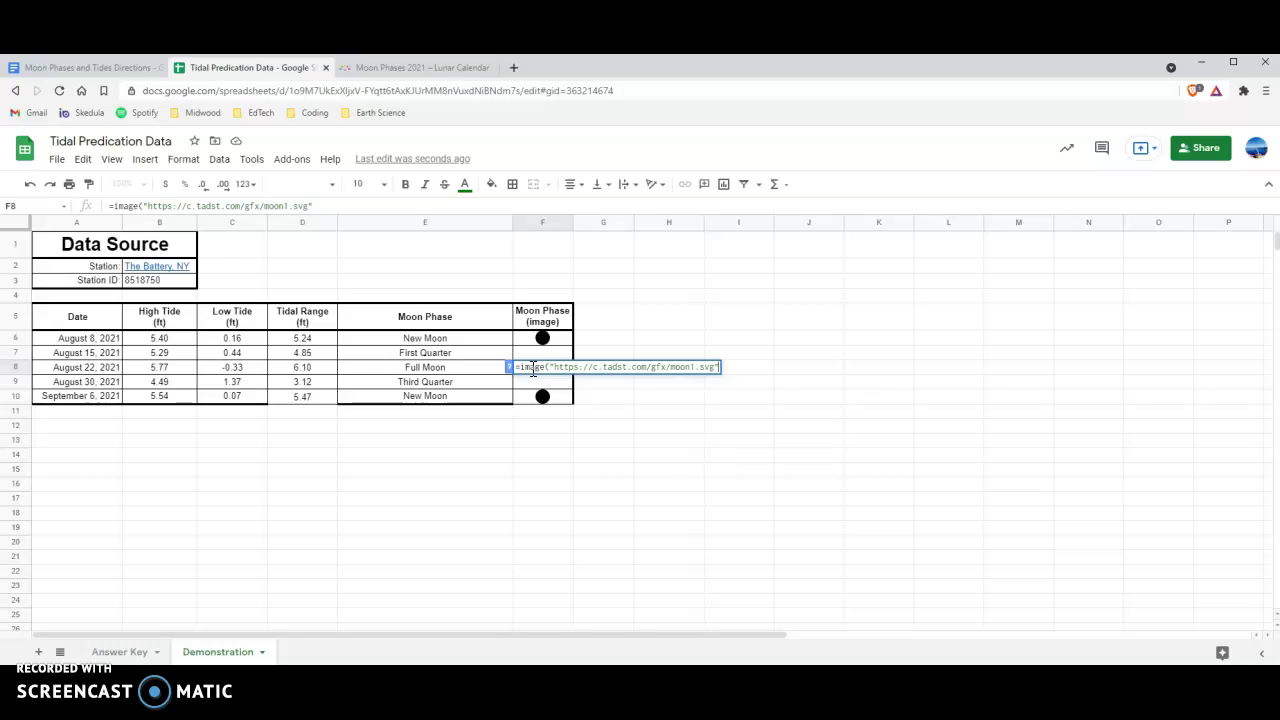
key(Return)
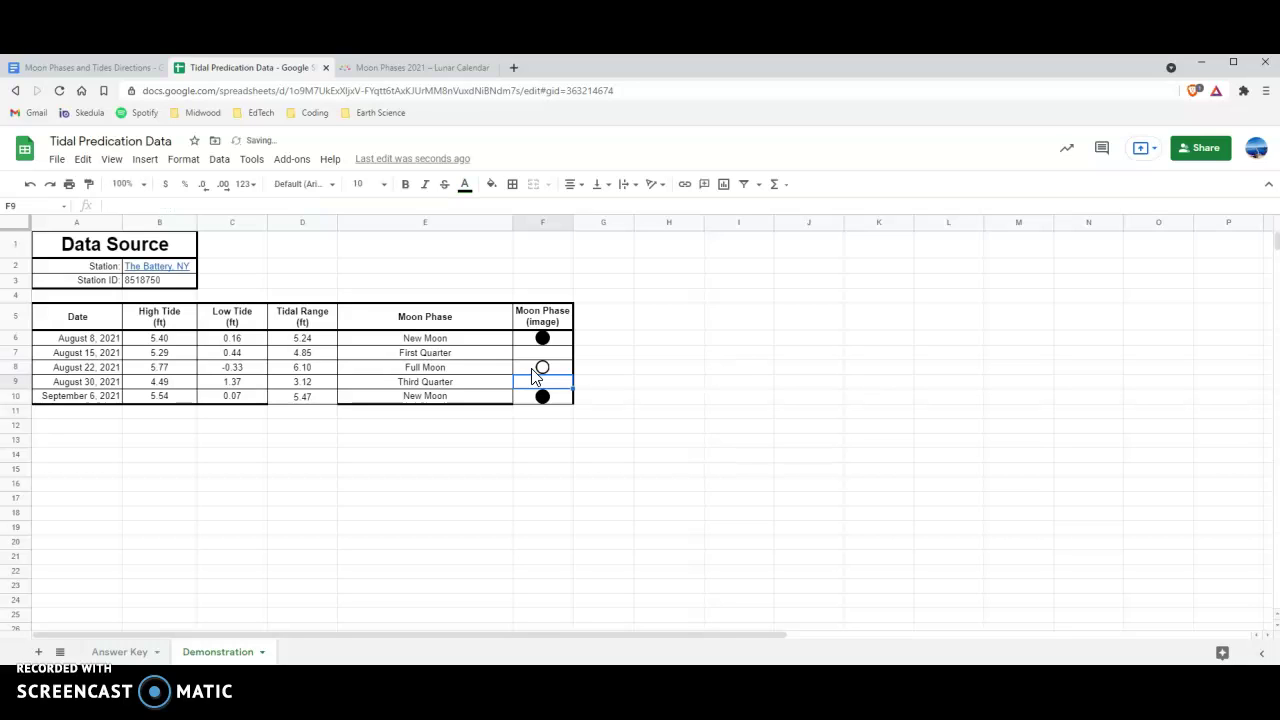
click(545, 368)
Step: Copy the First Quarter moon image's address from timeanddate.com
click(548, 354)
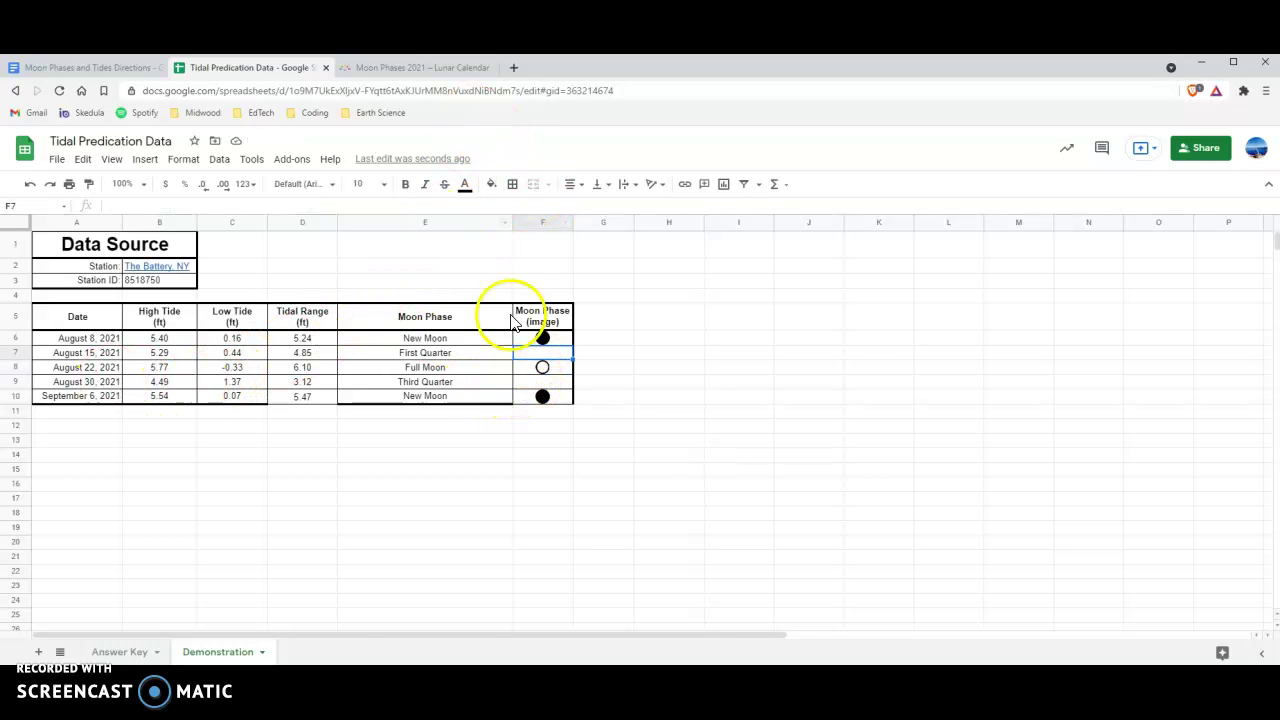
click(408, 68)
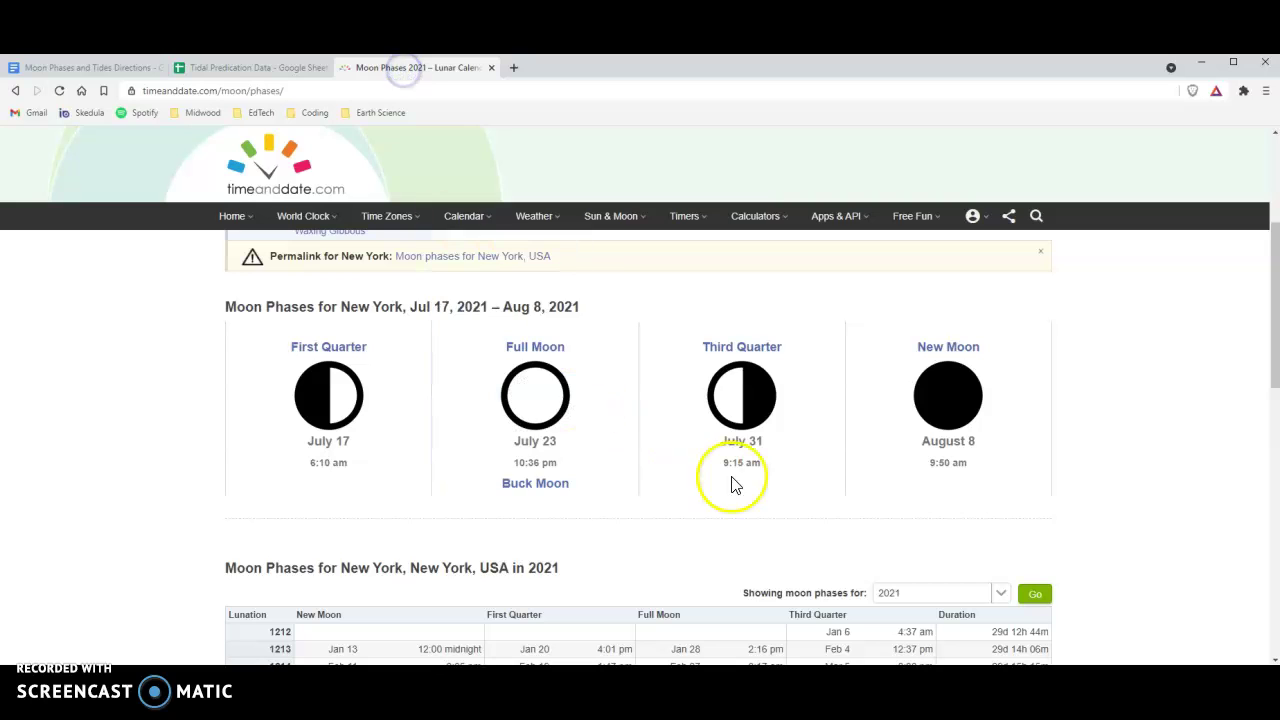
right_click(336, 404)
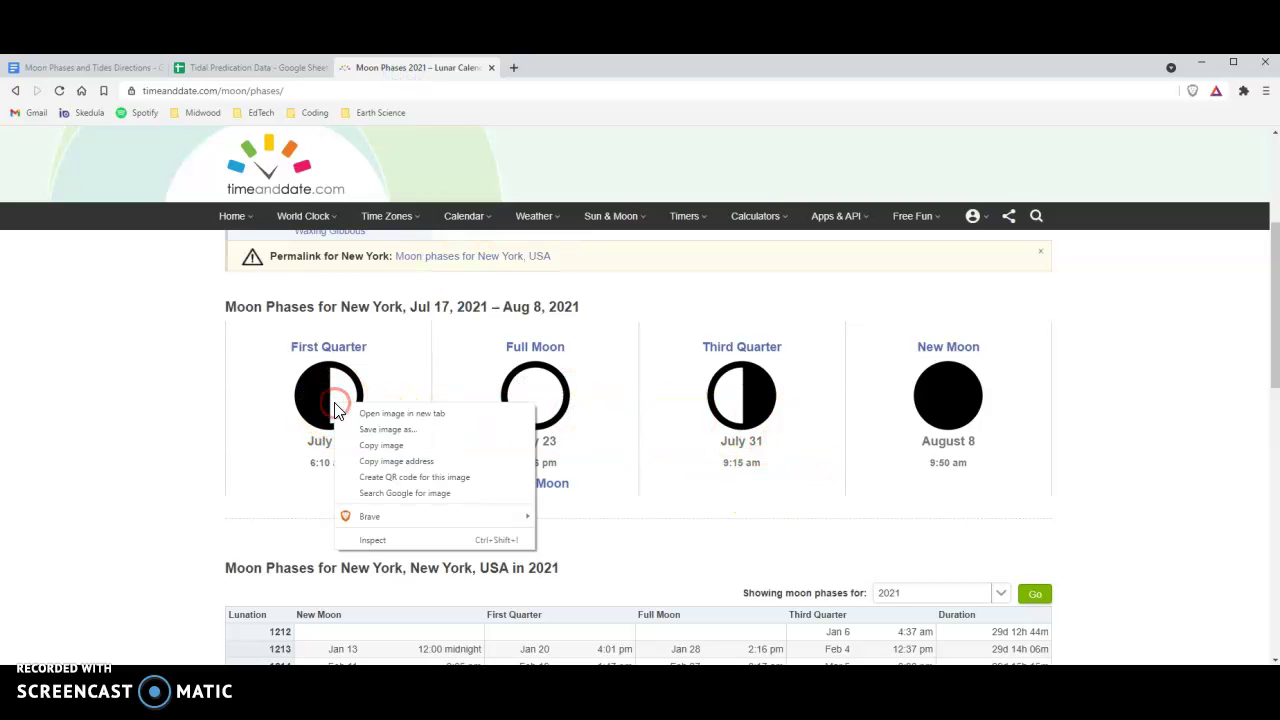
click(384, 463)
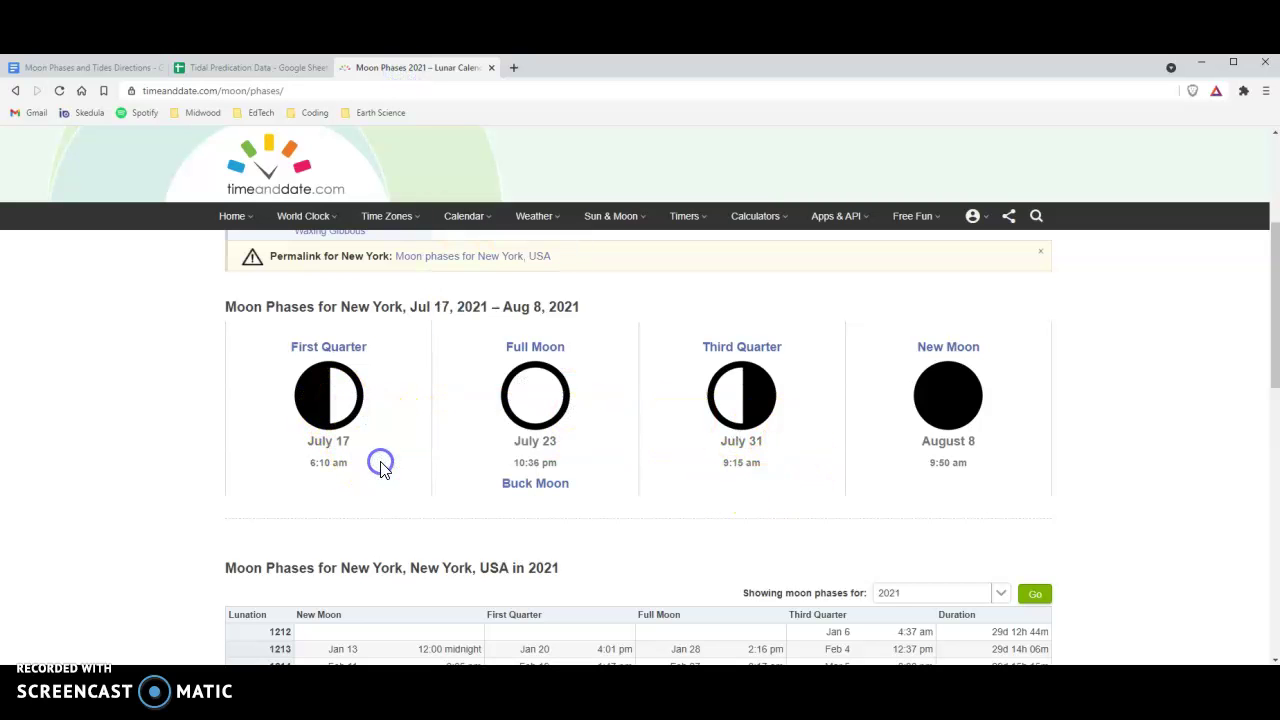
click(280, 68)
Step: Enter =image("…") with the pasted moon4.svg address in F7 for First Quarter
text(=ima)
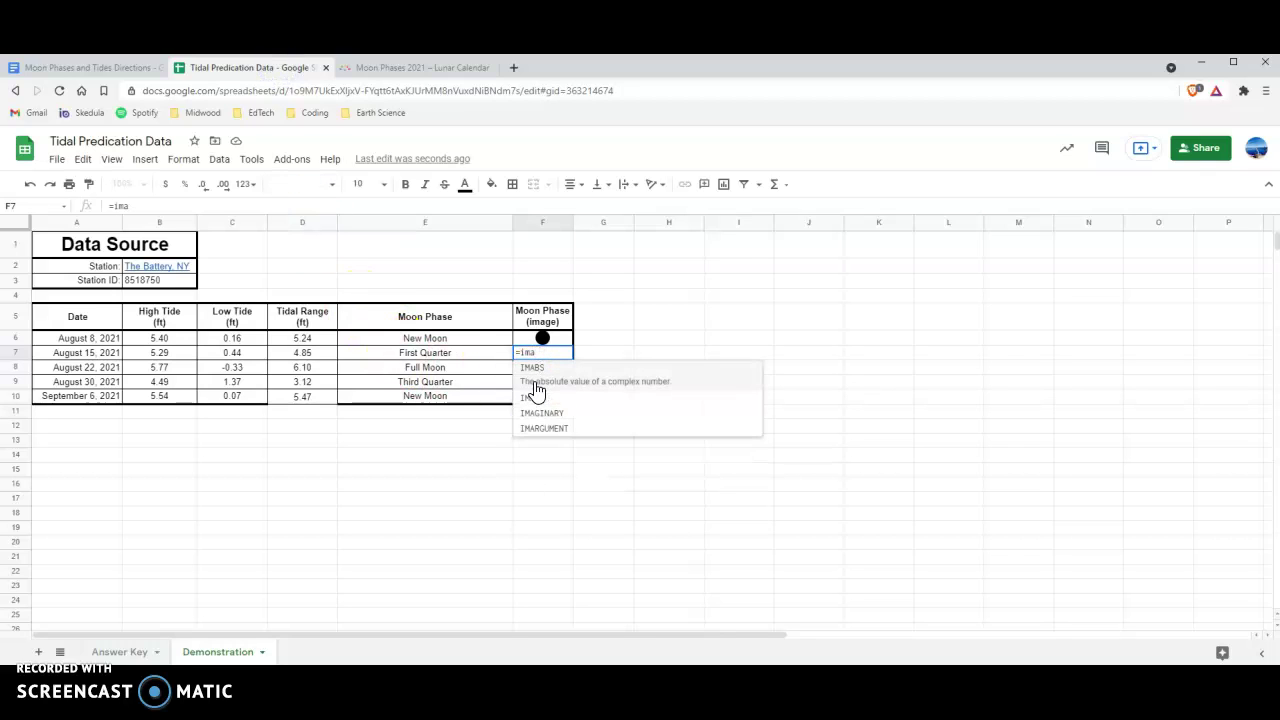
text(ge(")
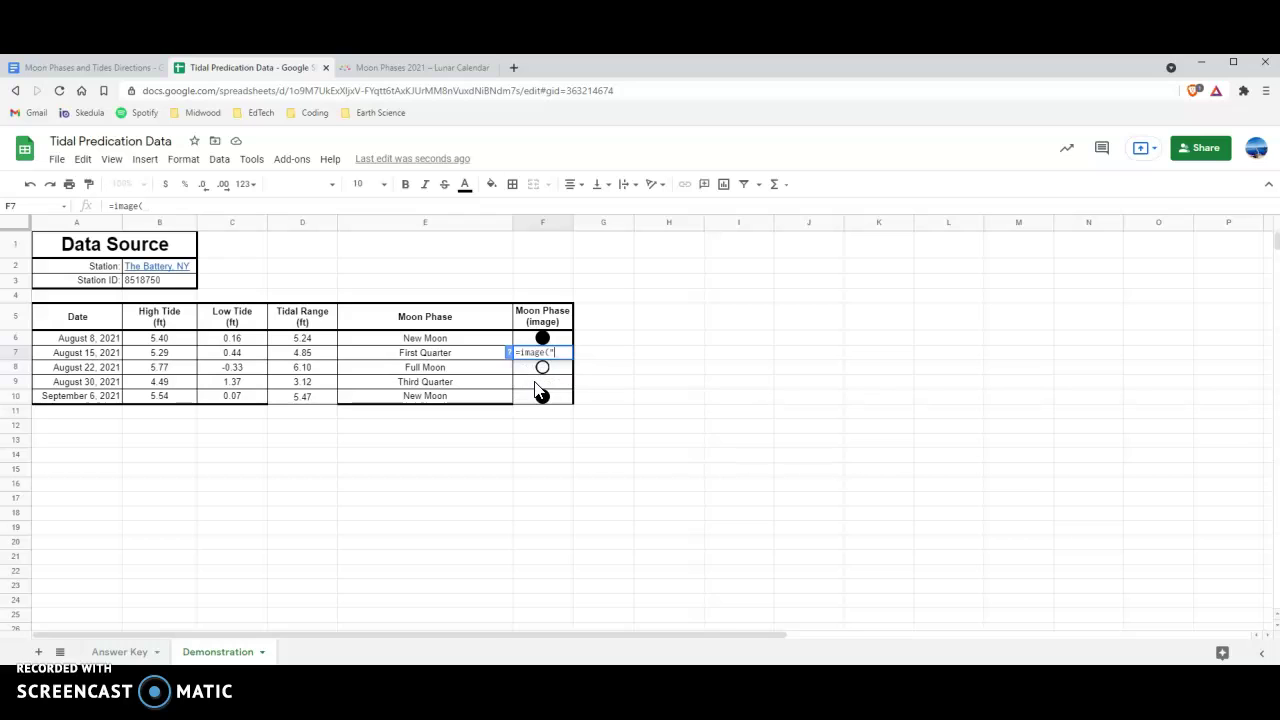
key(ctrl+v)
text("))
key(Return)
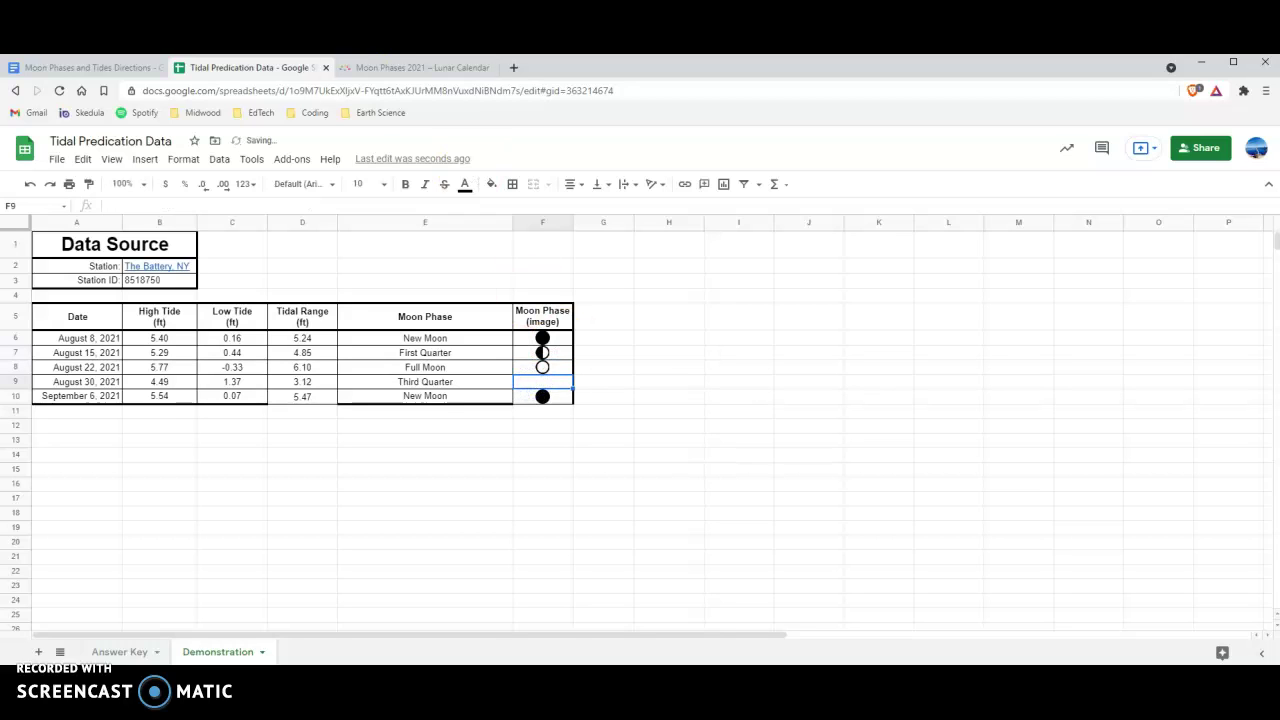
Step: Copy the Third Quarter moon image from timeanddate.com
click(386, 70)
right_click(756, 393)
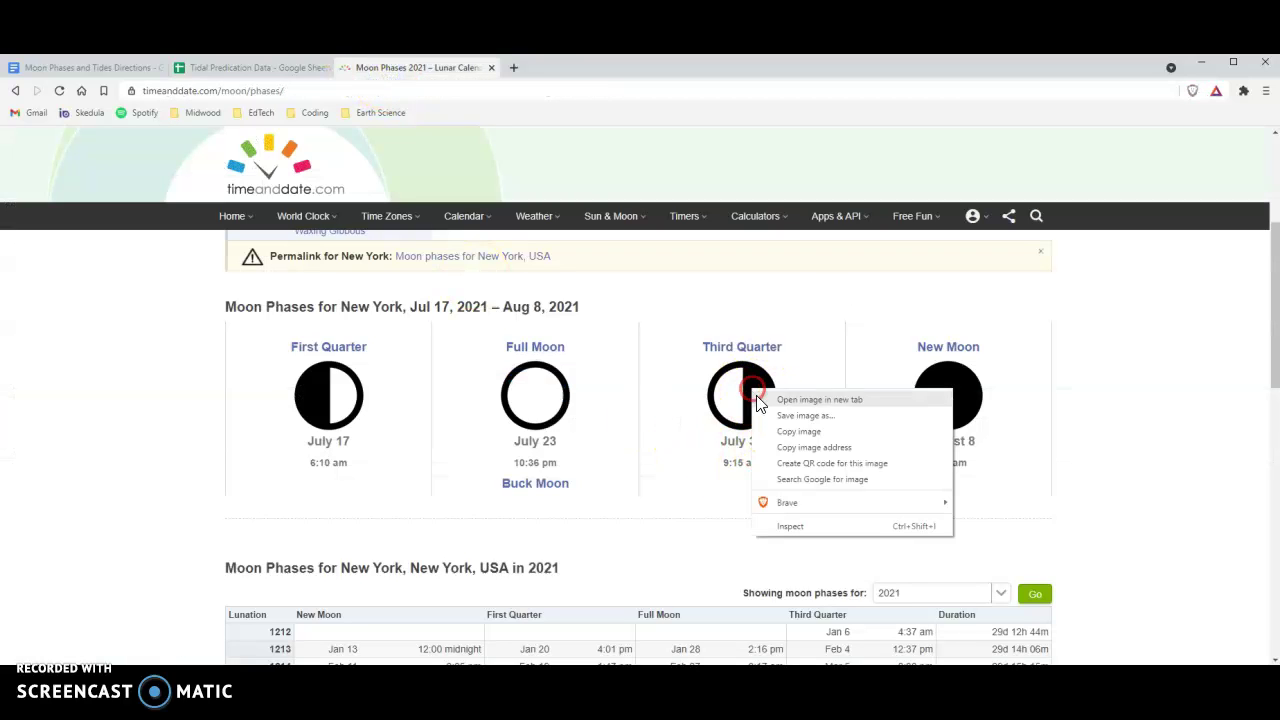
click(792, 436)
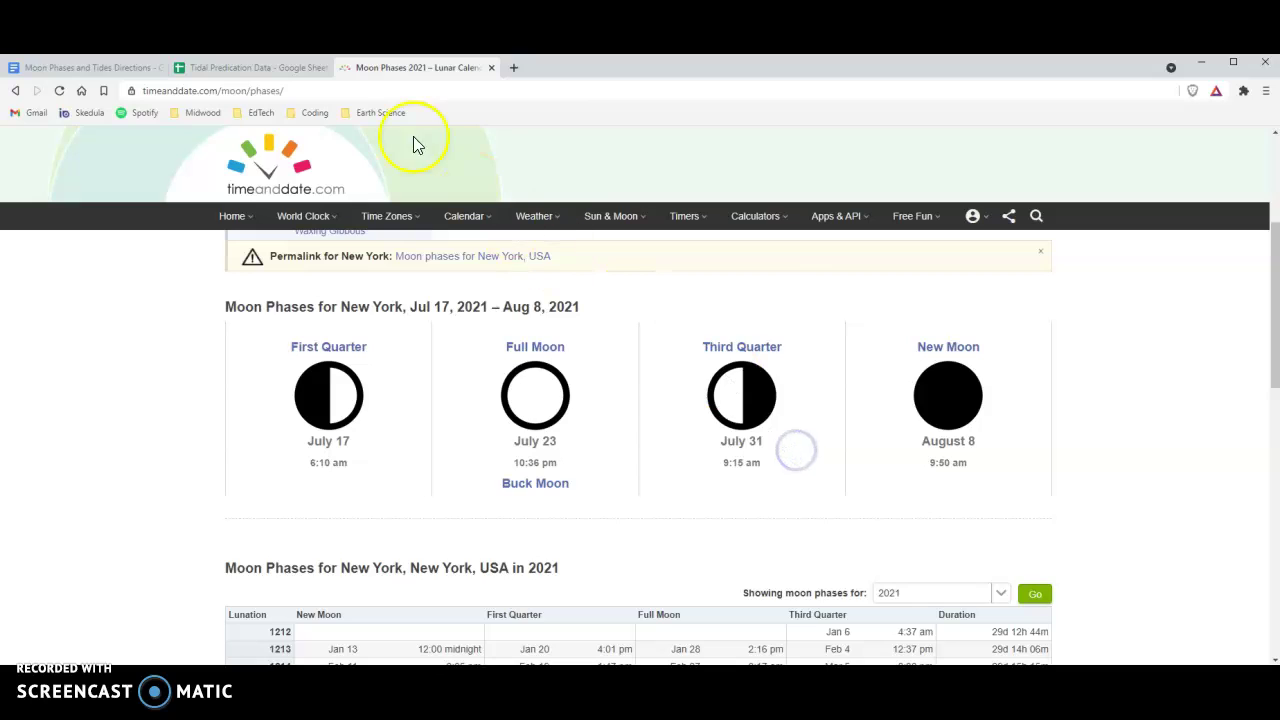
click(256, 67)
Step: Add the moon2.svg IMAGE formula in F9, then review the column F moon images
text(=image()
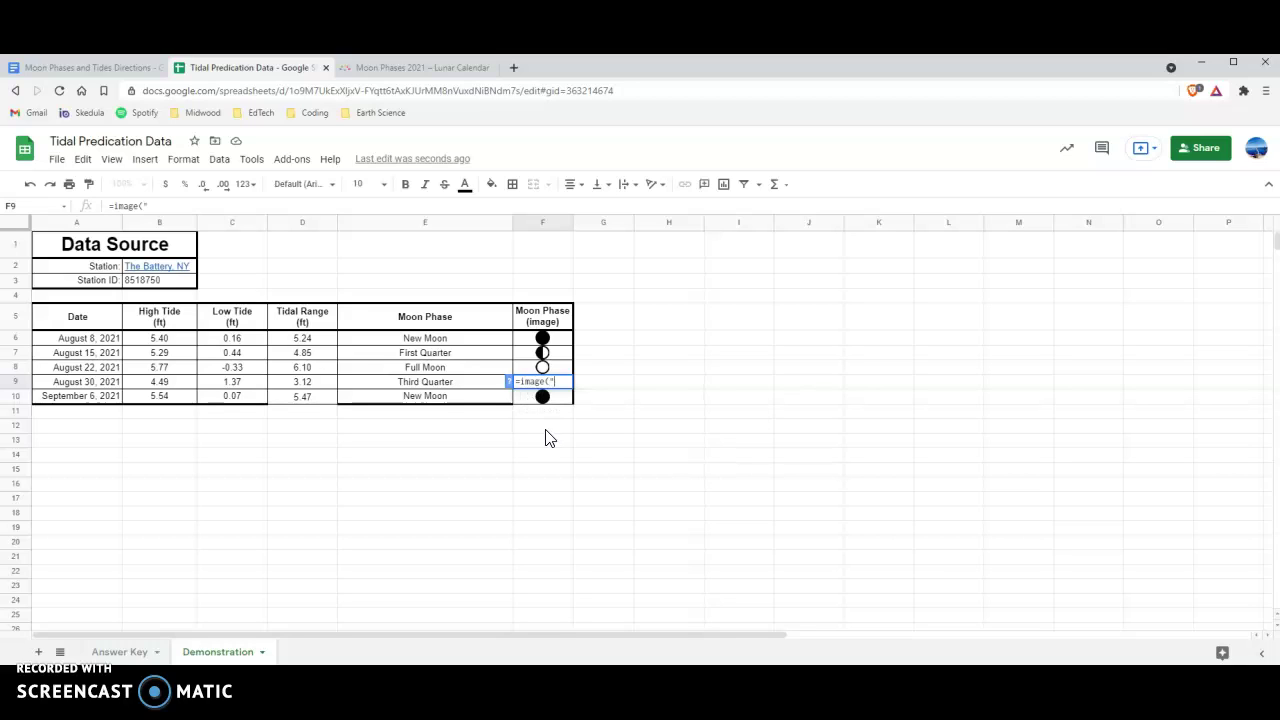
text(")
key(ctrl+v)
key(Return)
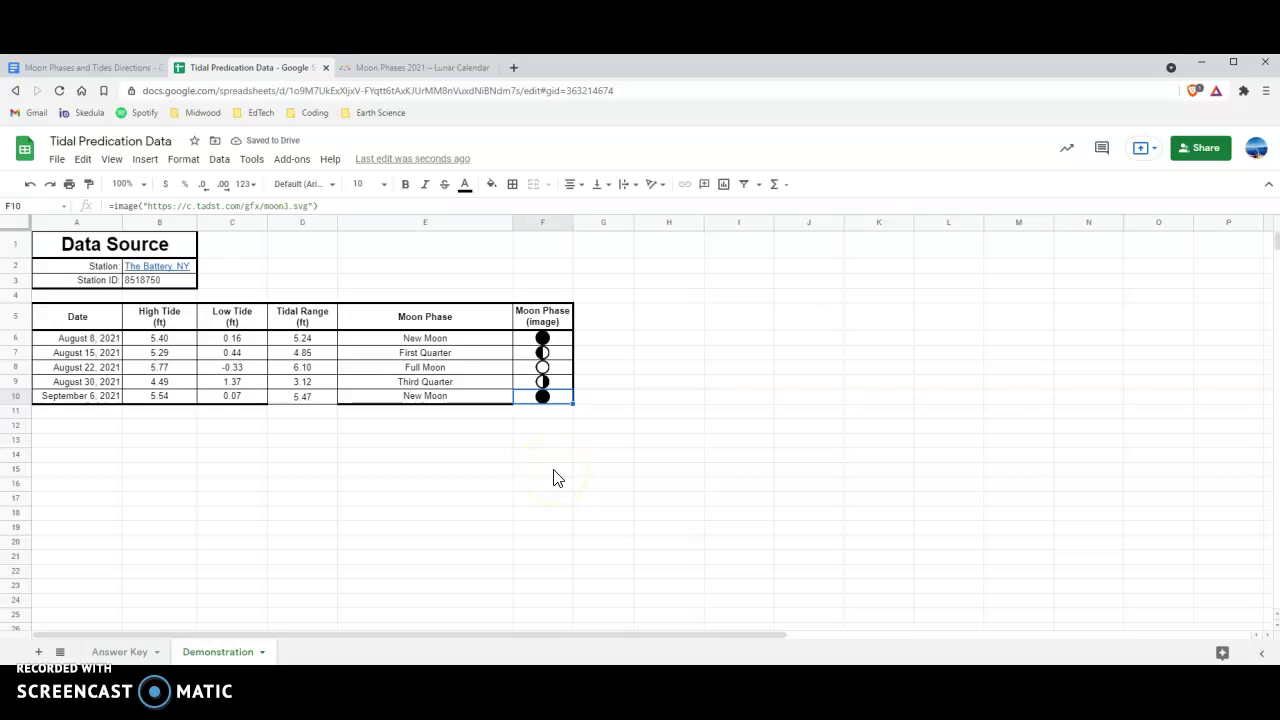
drag(543, 338, 566, 400)
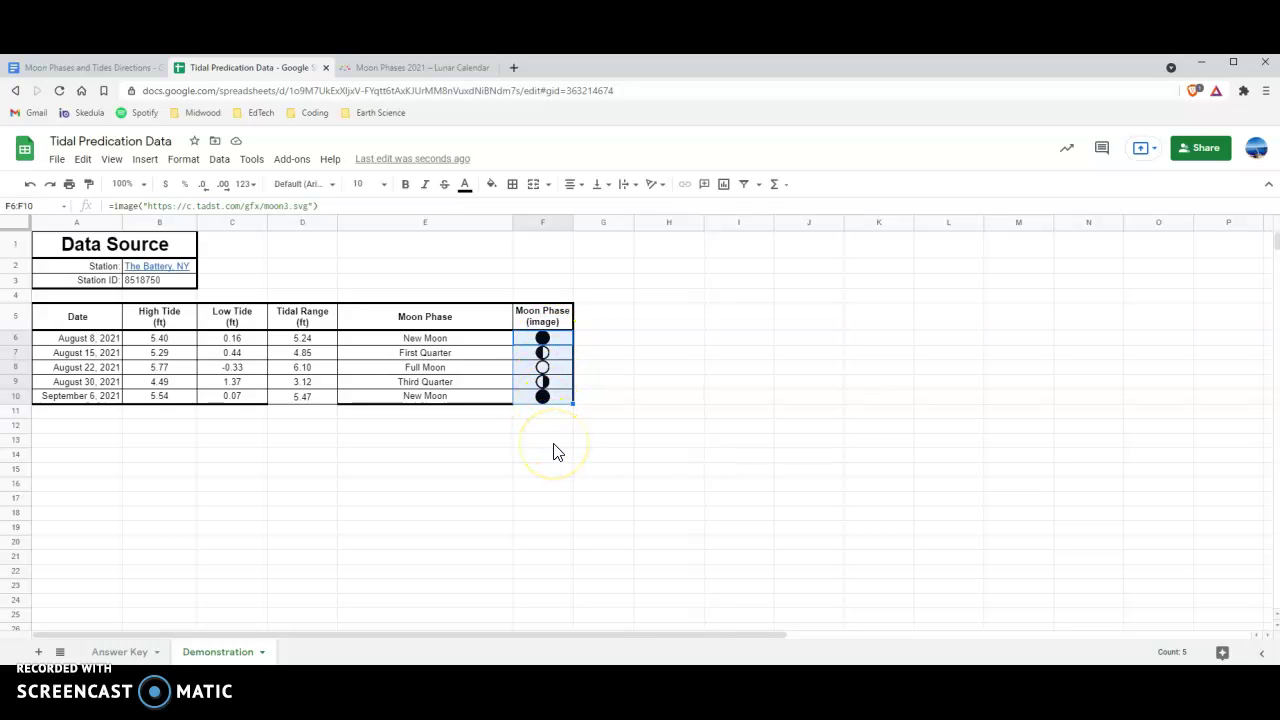
click(549, 441)
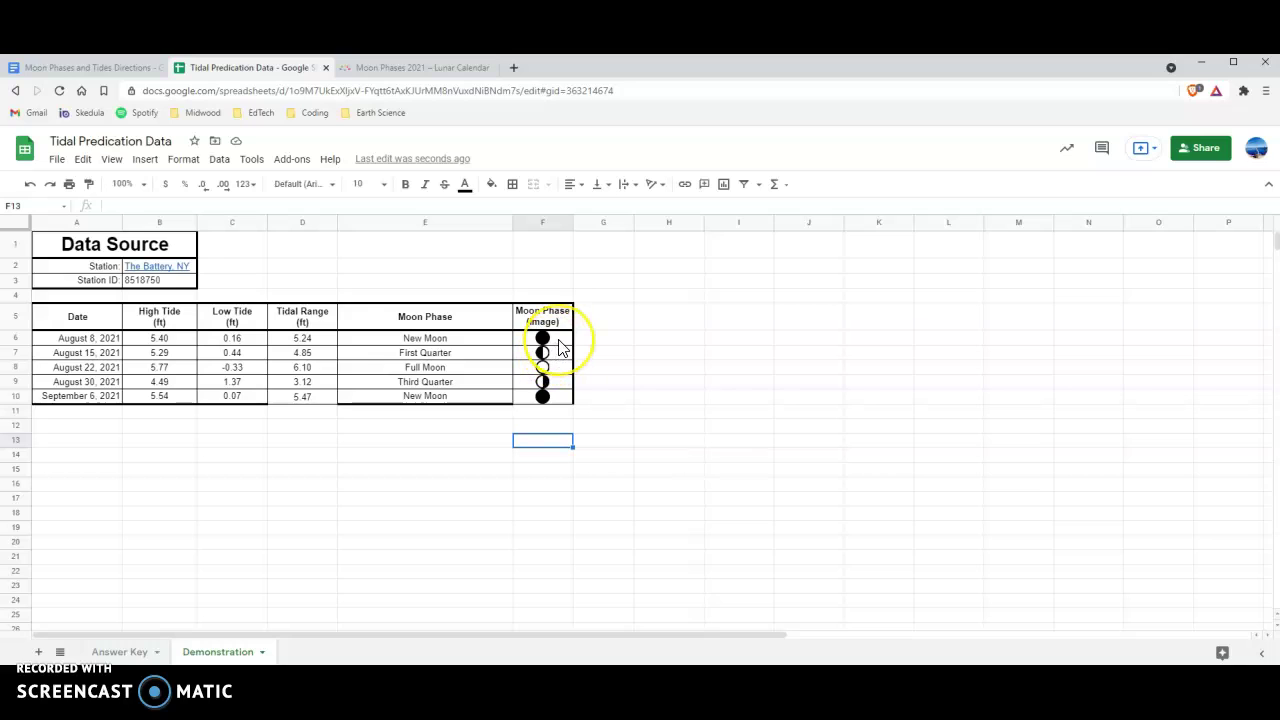
click(551, 385)
click(553, 396)
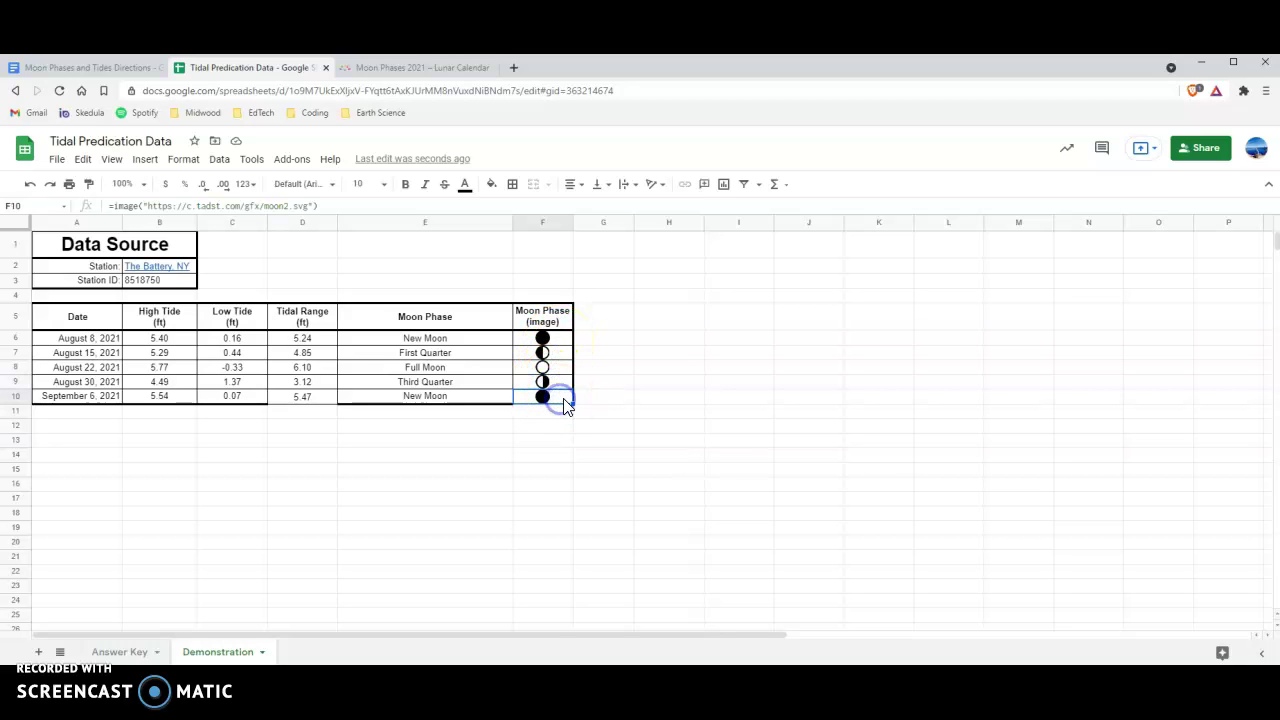
click(603, 339)
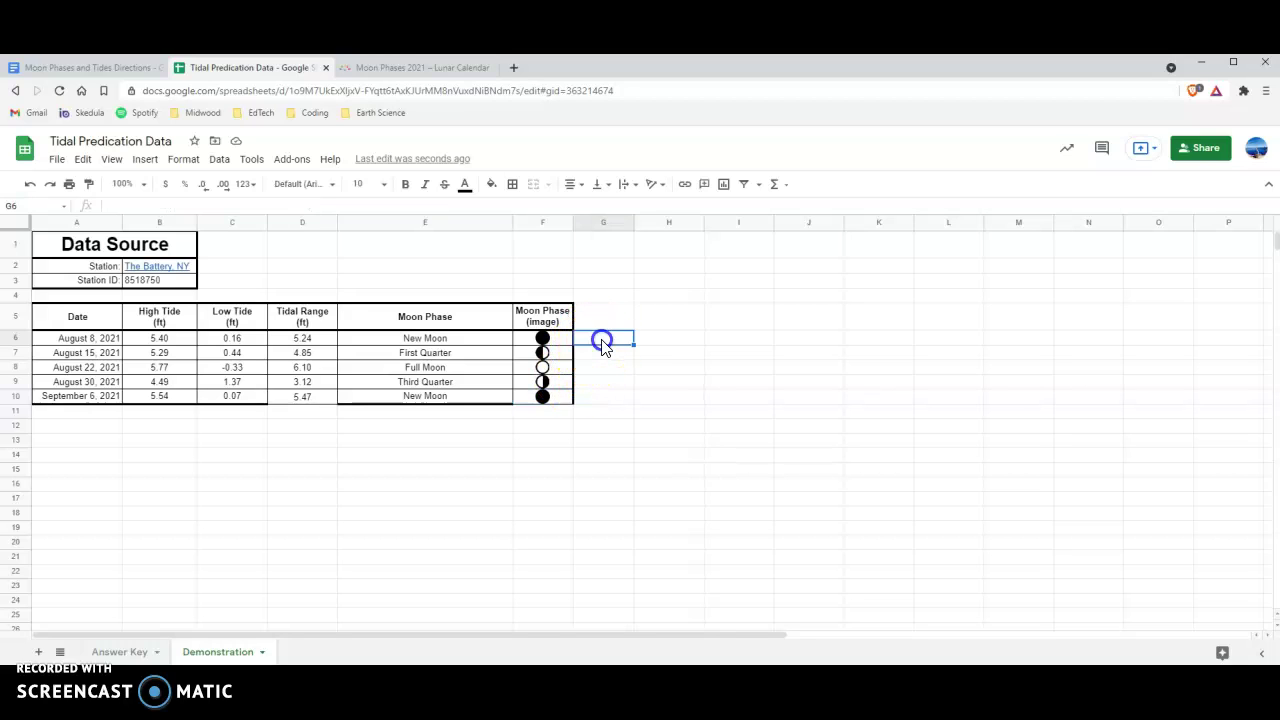
Step: Search Google Images for "New moon" via Insert > Image > Image in cell
click(148, 166)
mouse_move(174, 385)
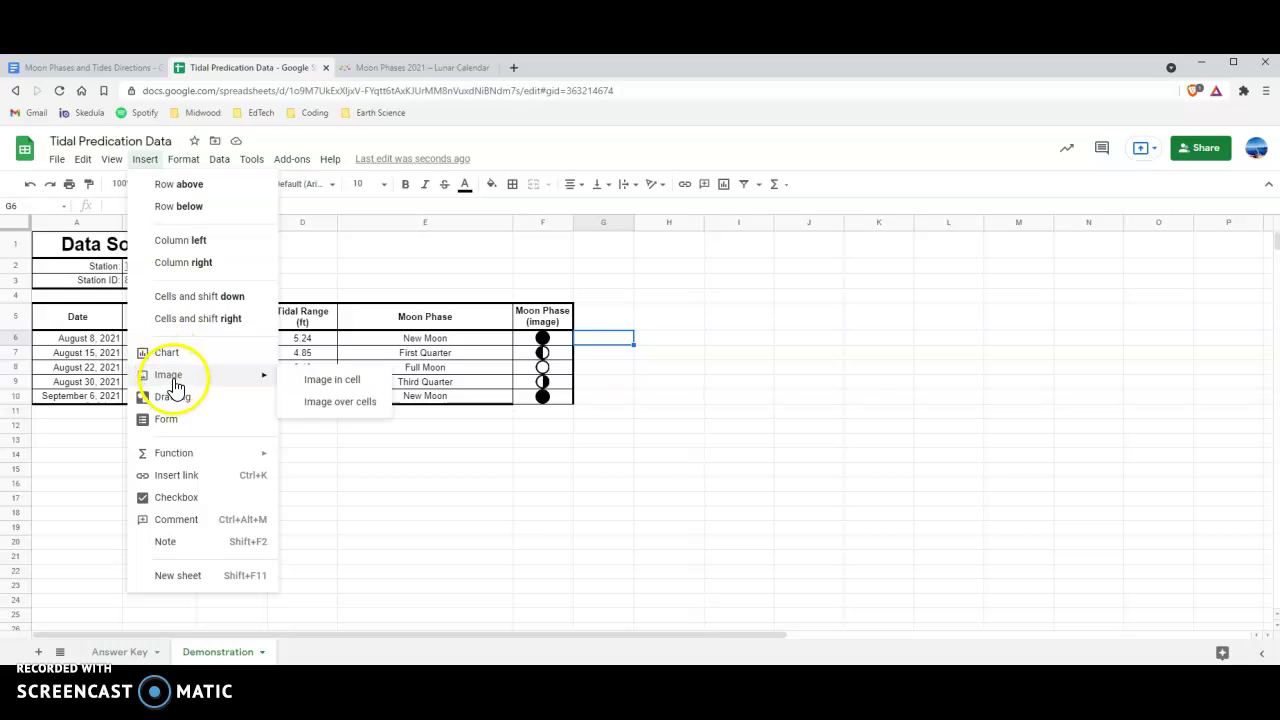
click(324, 381)
click(686, 243)
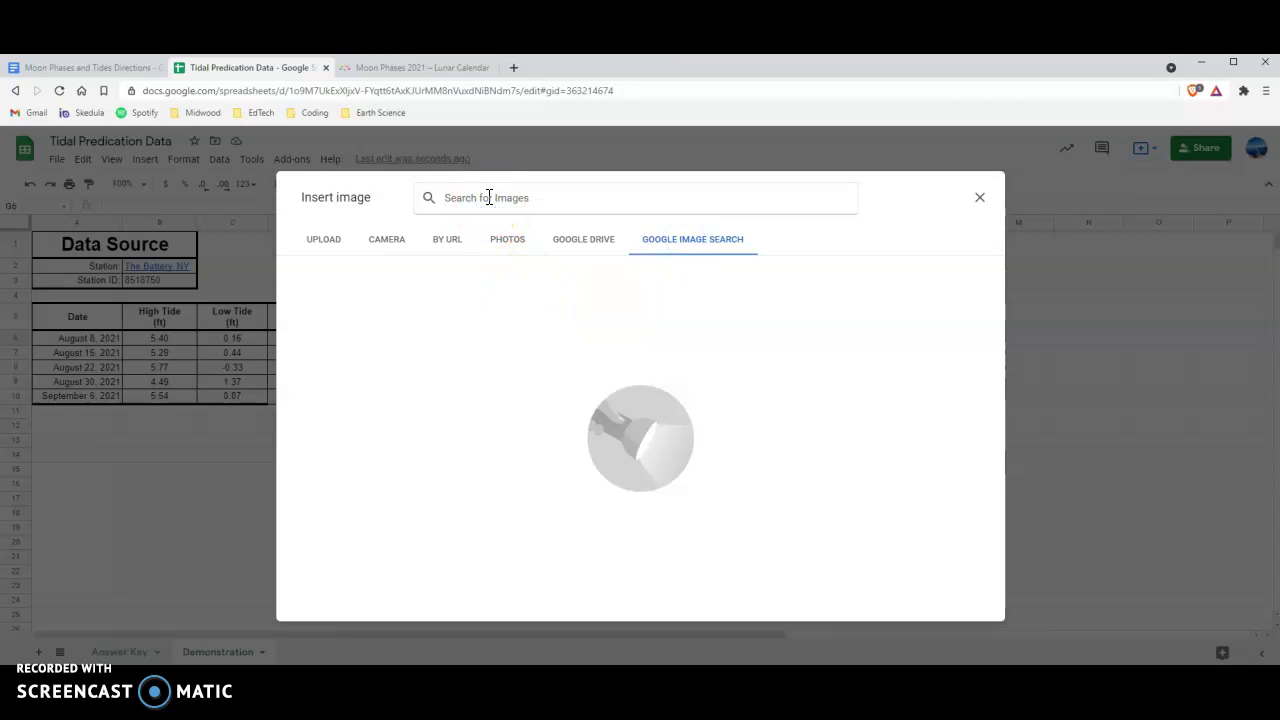
text(New moon)
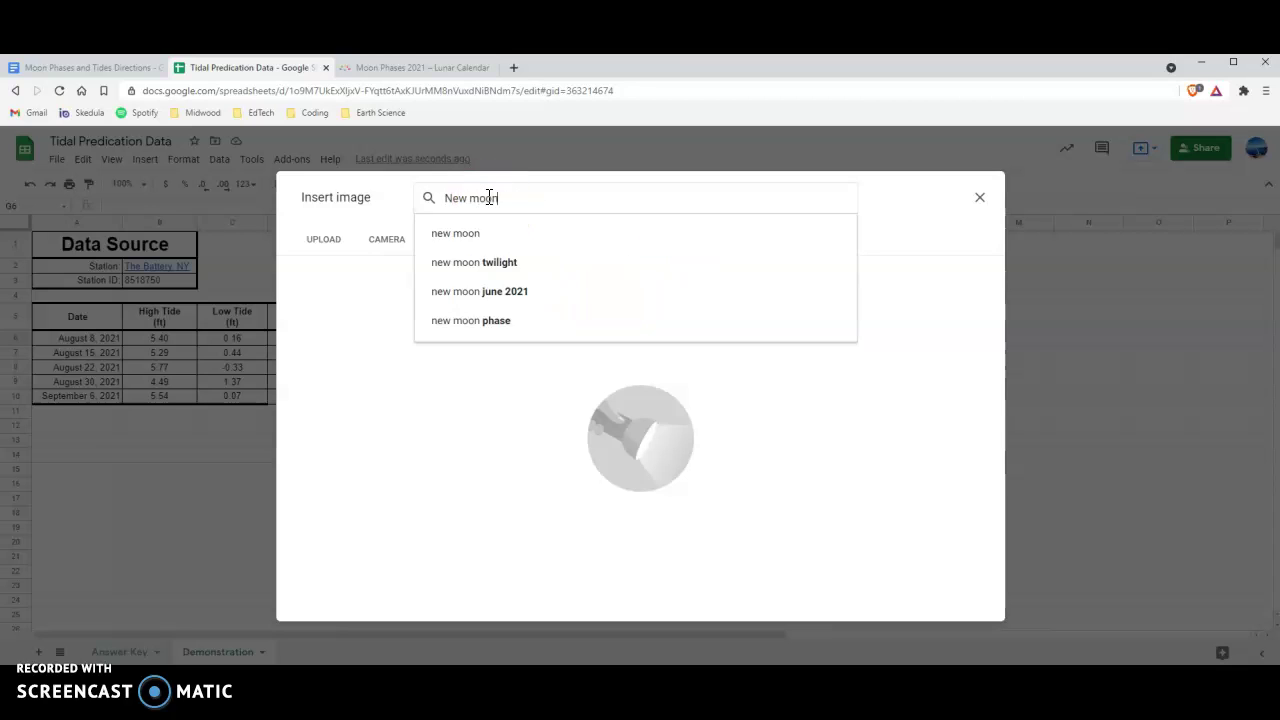
key(Return)
Step: Pick the plain black circle New moon result and insert it into G6
click(586, 314)
scroll(737, 430, down, 1)
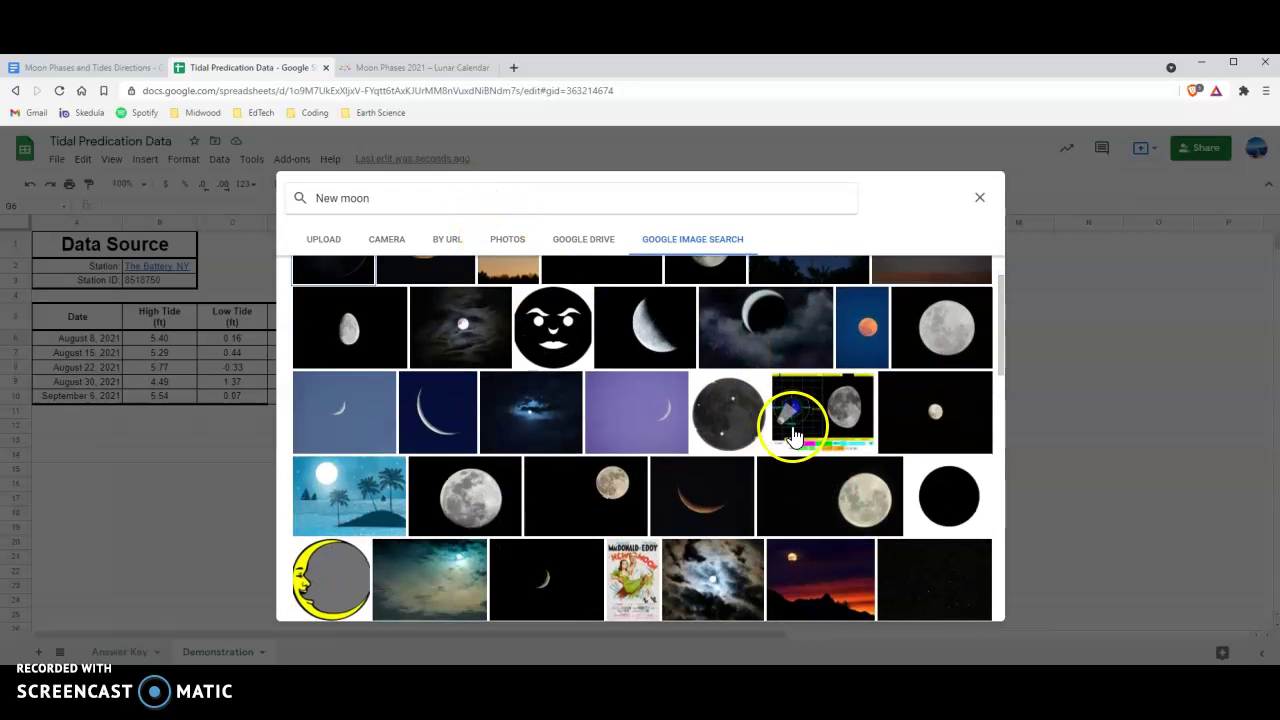
scroll(749, 455, down, 2)
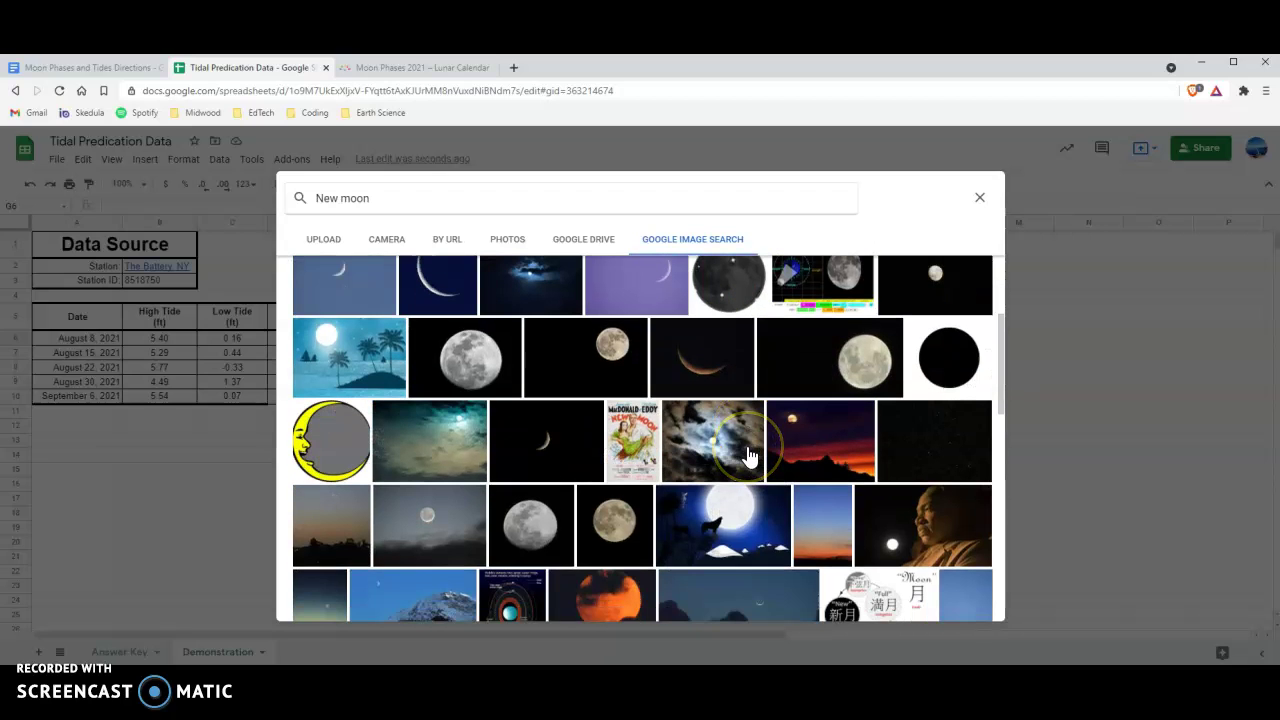
scroll(740, 468, up, 3)
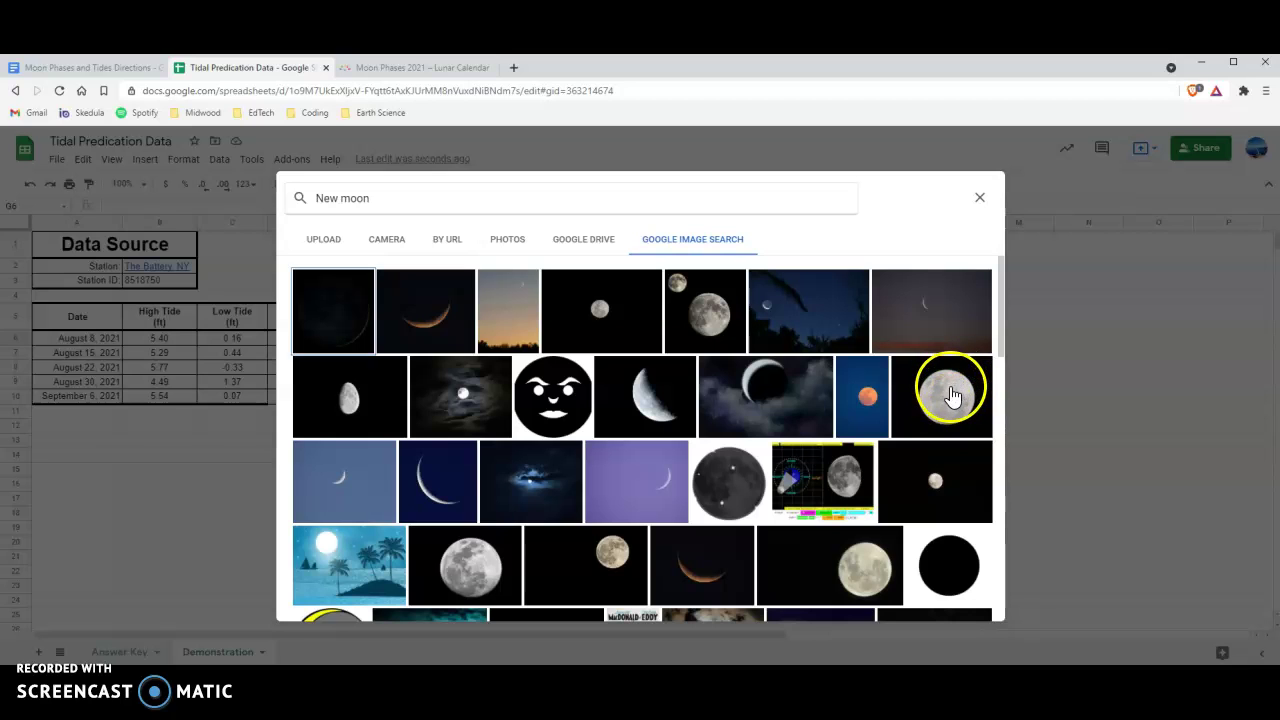
click(942, 585)
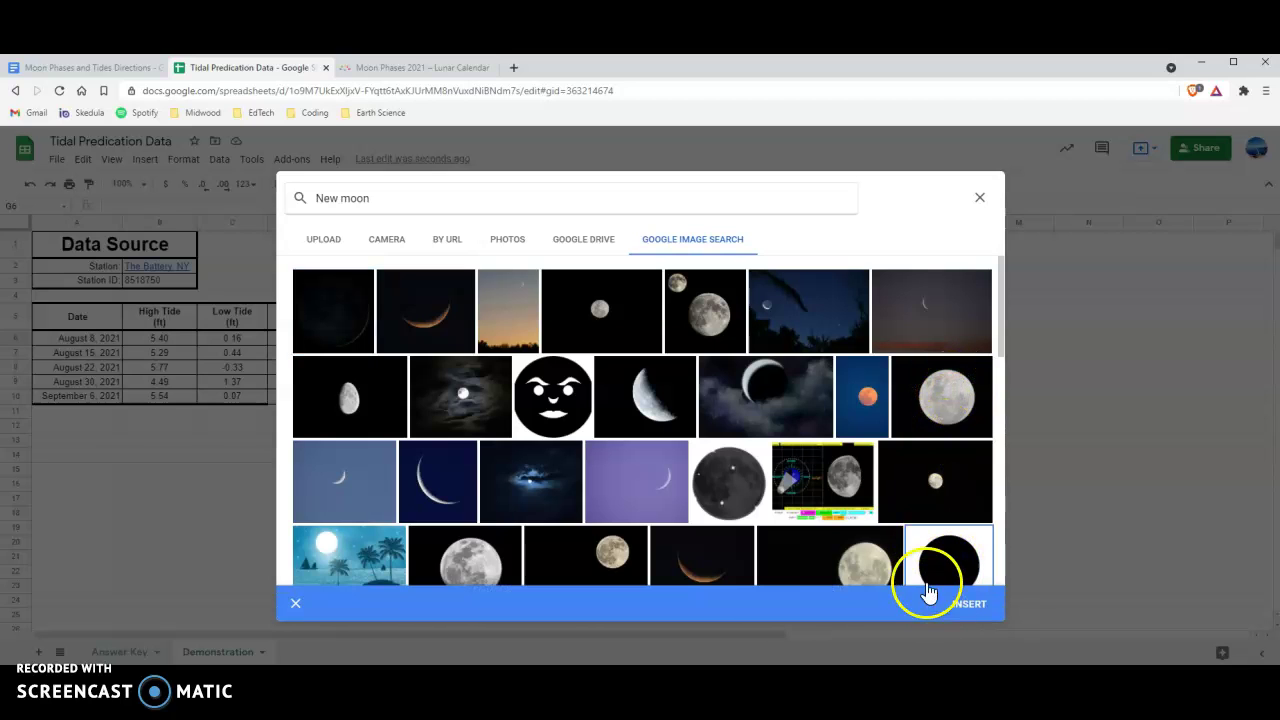
click(971, 608)
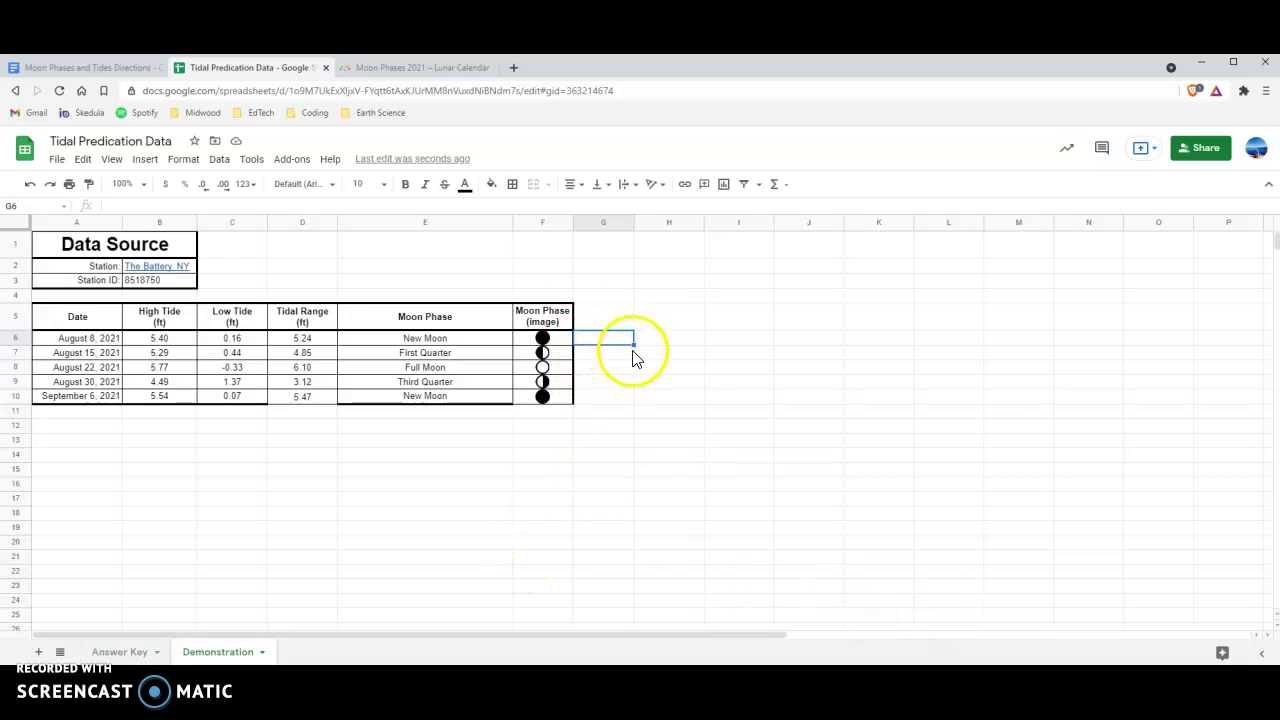
Step: Place the black moon image in G6 and inspect the image URL in F6's formula
key(ctrl+v)
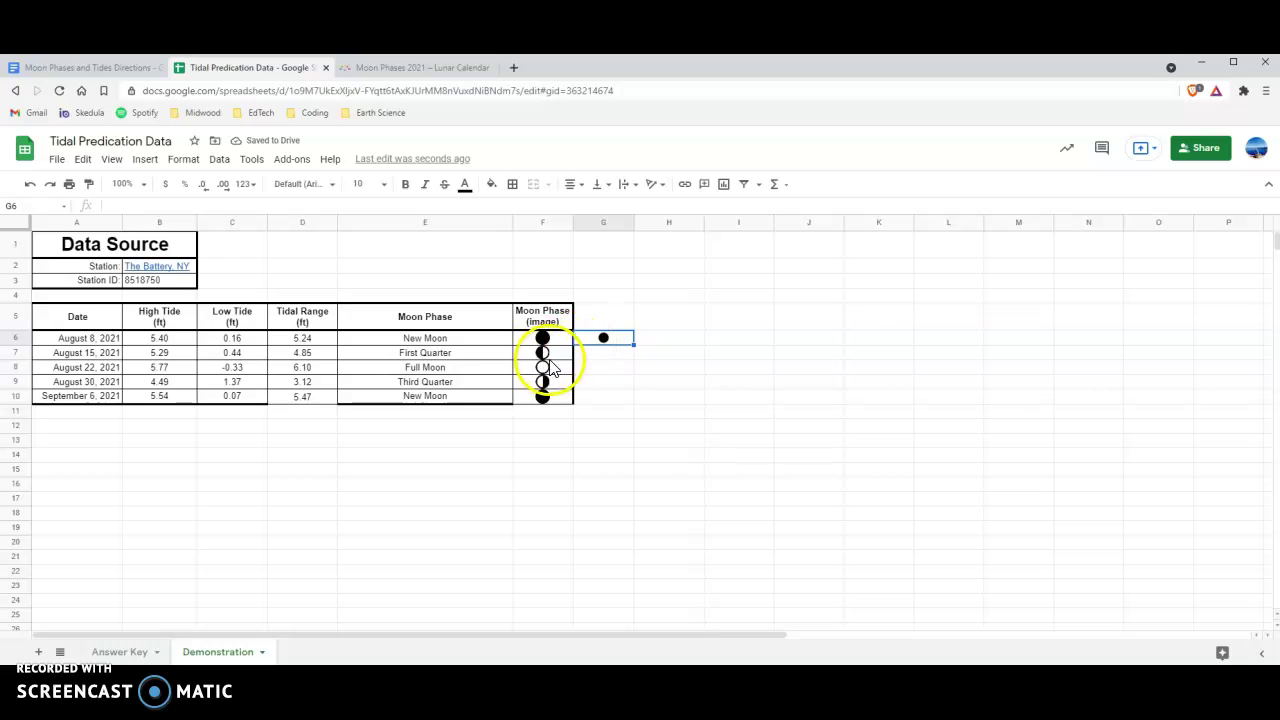
click(617, 350)
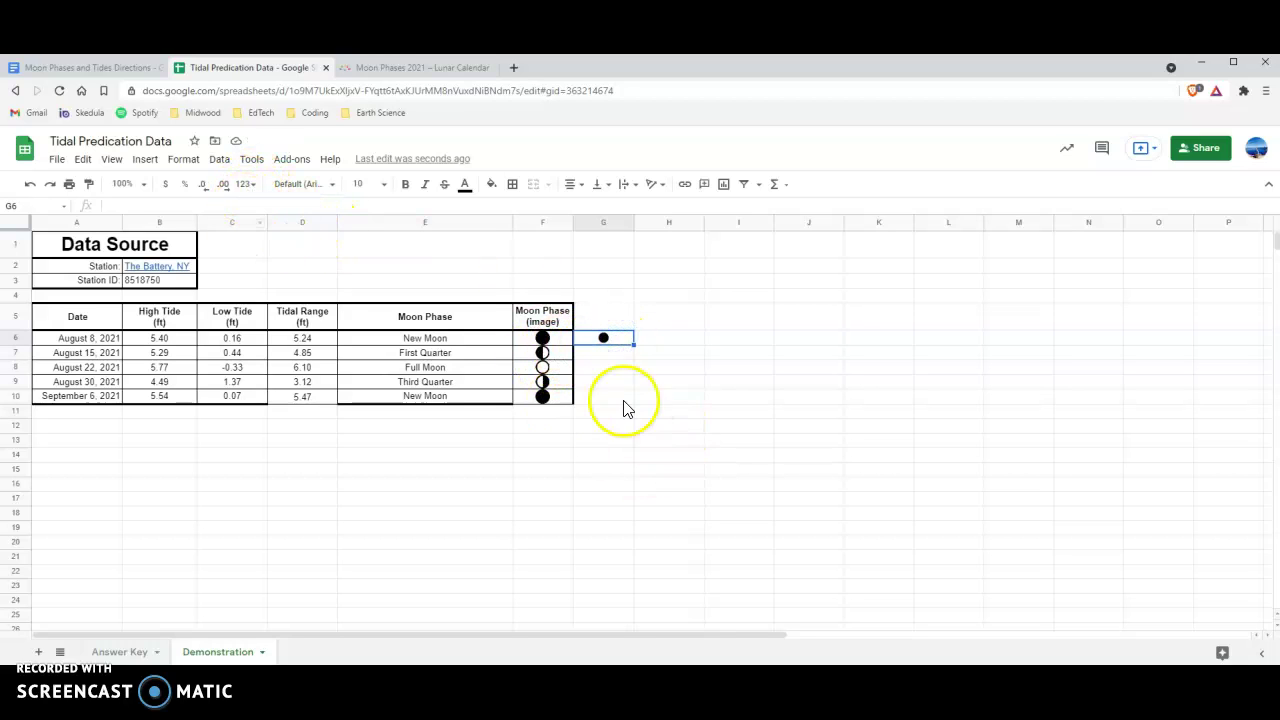
click(545, 338)
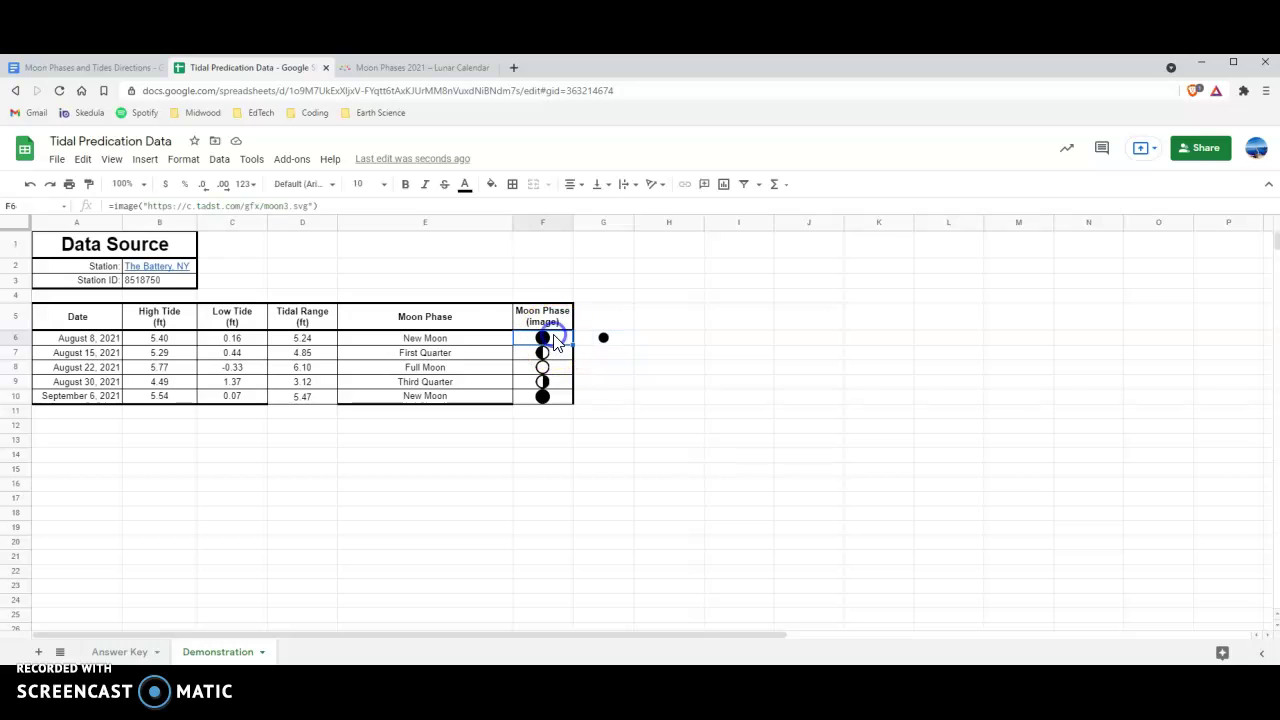
click(274, 207)
click(167, 204)
drag(167, 204, 345, 238)
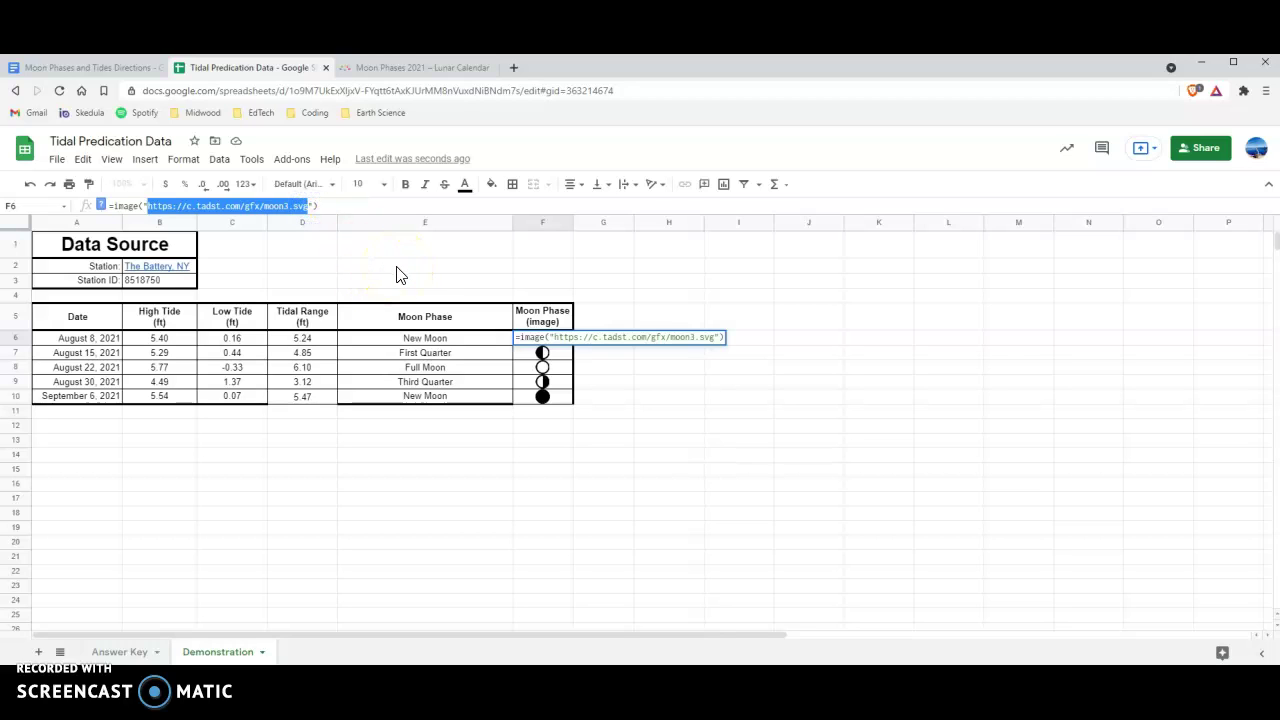
click(397, 268)
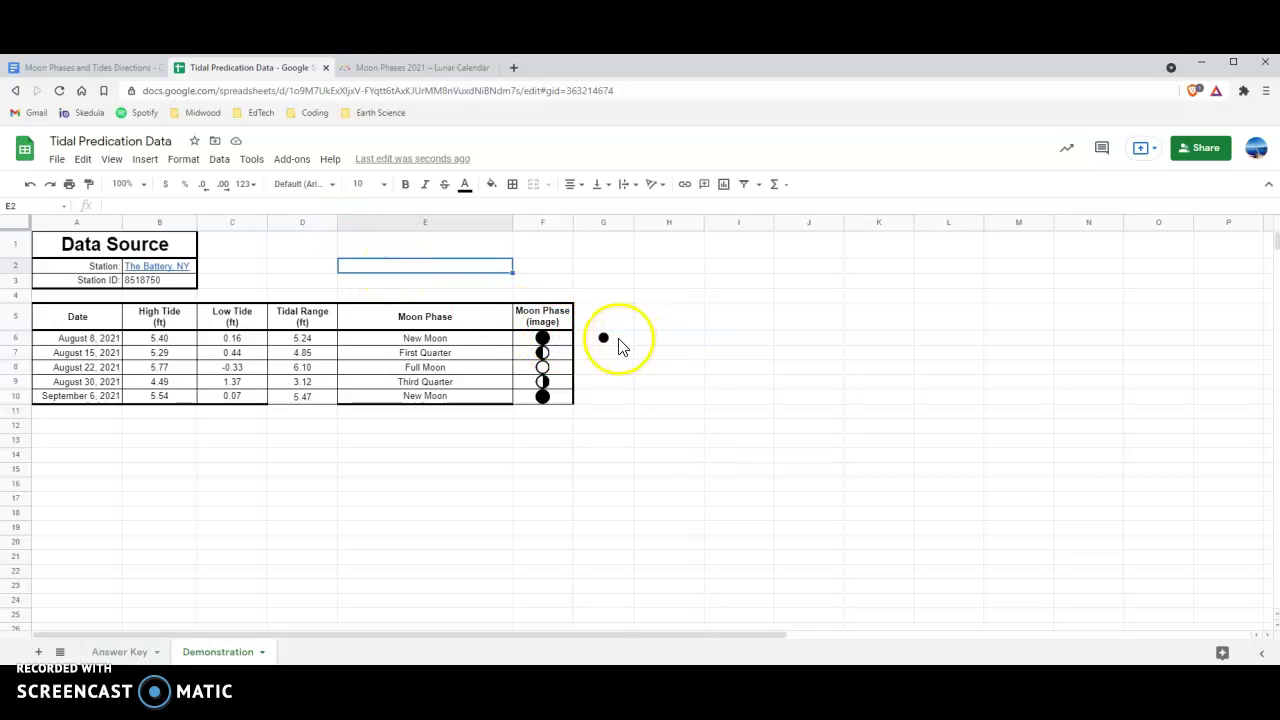
Step: Check the F7 and F8 image formulas and select the stray black dot near G6
click(610, 341)
click(543, 338)
click(543, 355)
click(545, 370)
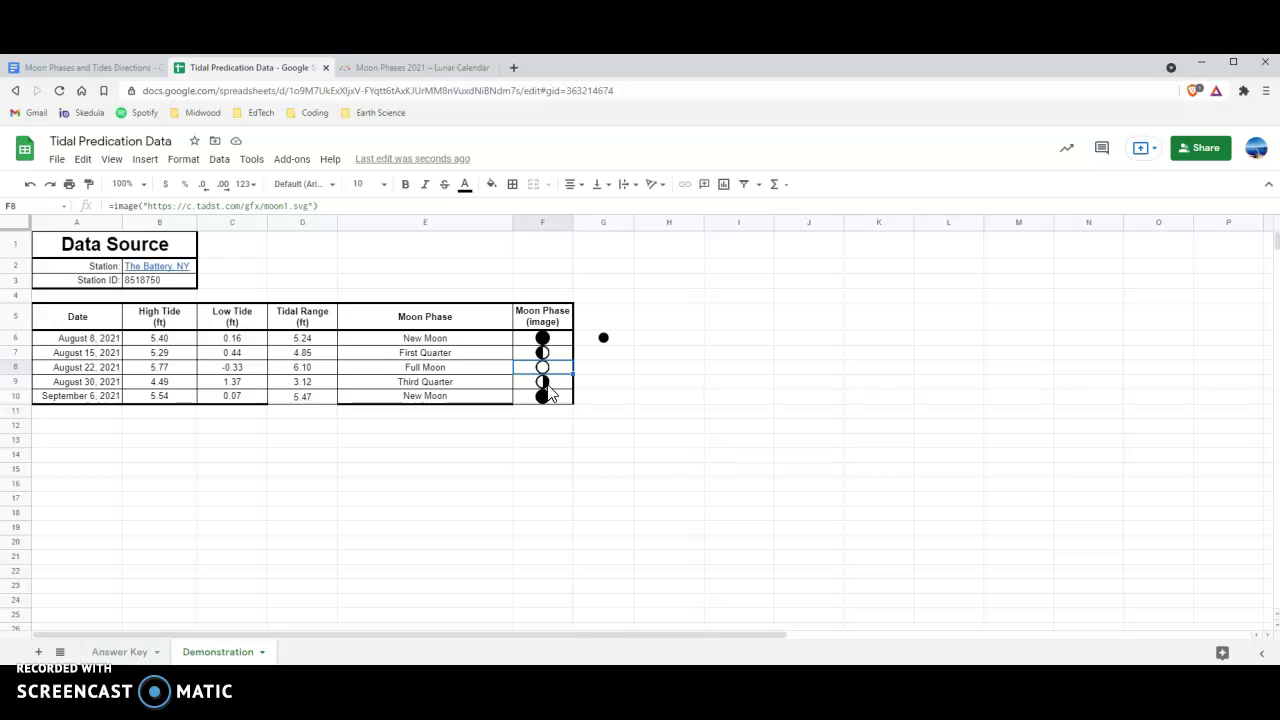
click(601, 341)
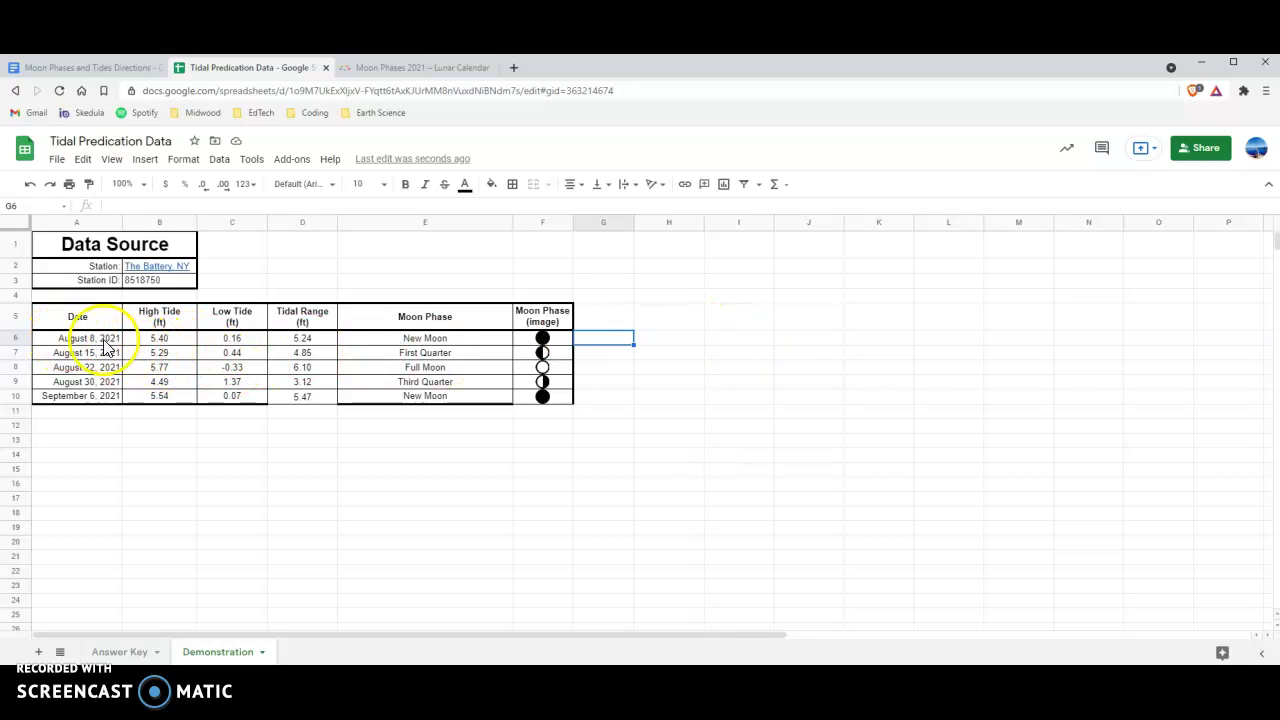
Step: Chart A5:C10's Date, High Tide and Low Tide as a line chart right of column F
drag(93, 325, 232, 396)
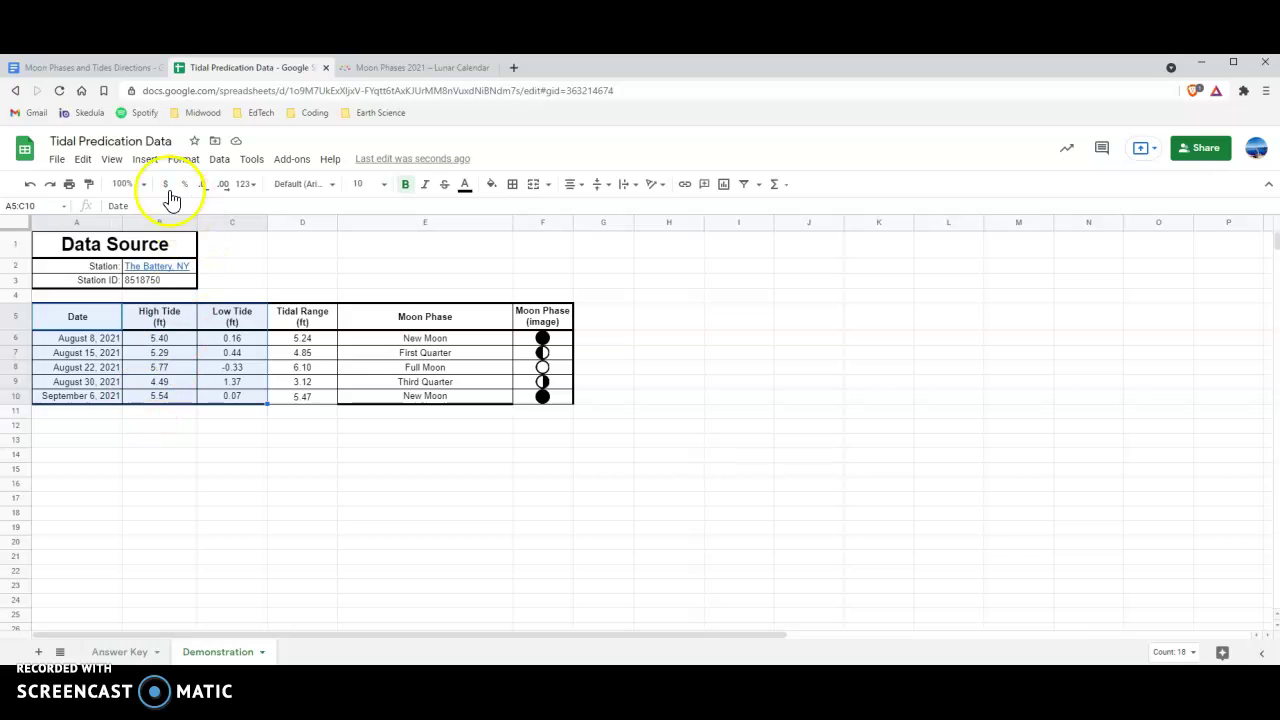
click(145, 159)
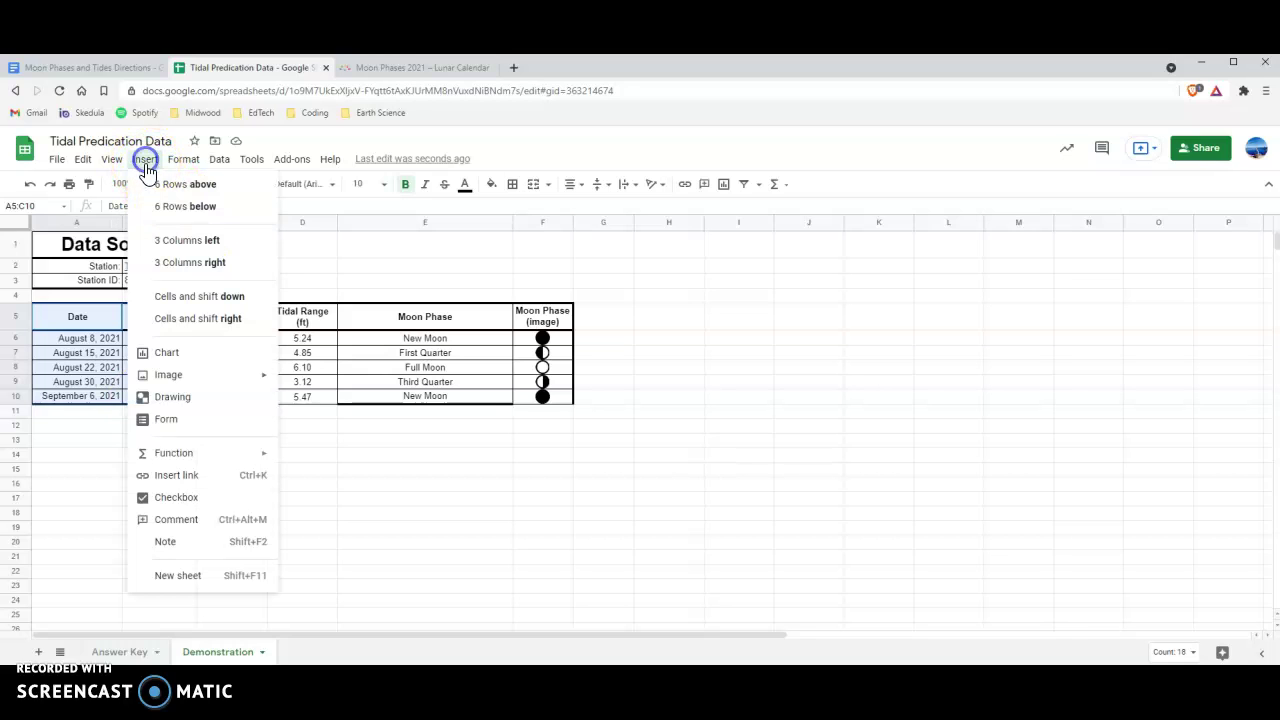
click(164, 355)
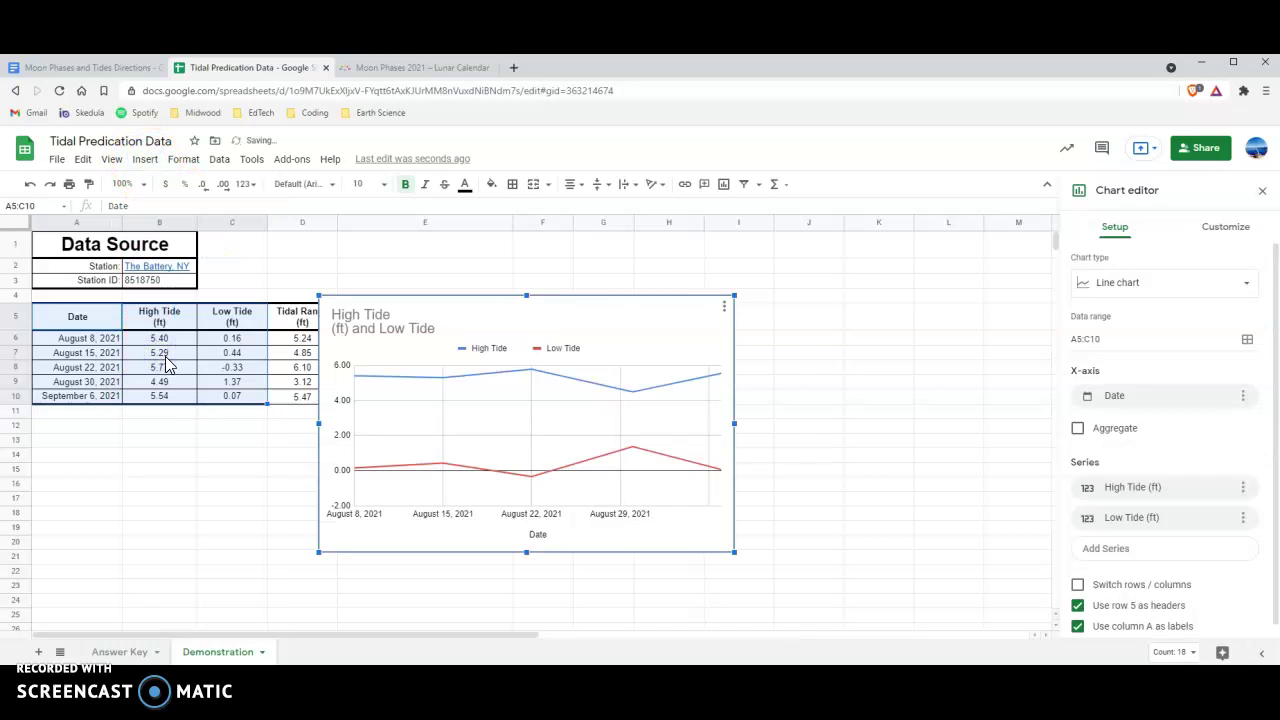
click(655, 308)
drag(655, 308, 923, 295)
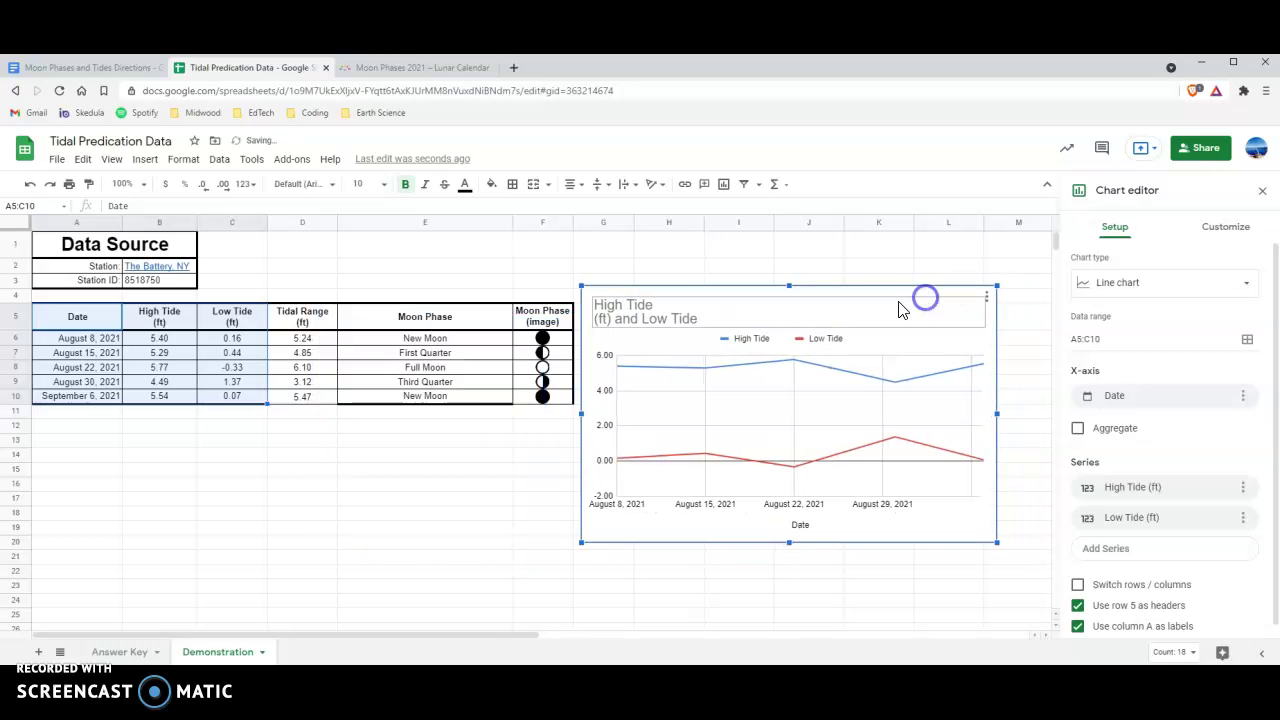
Step: Turn on Smooth for the chart's tide lines under Chart style
click(1228, 228)
click(1080, 261)
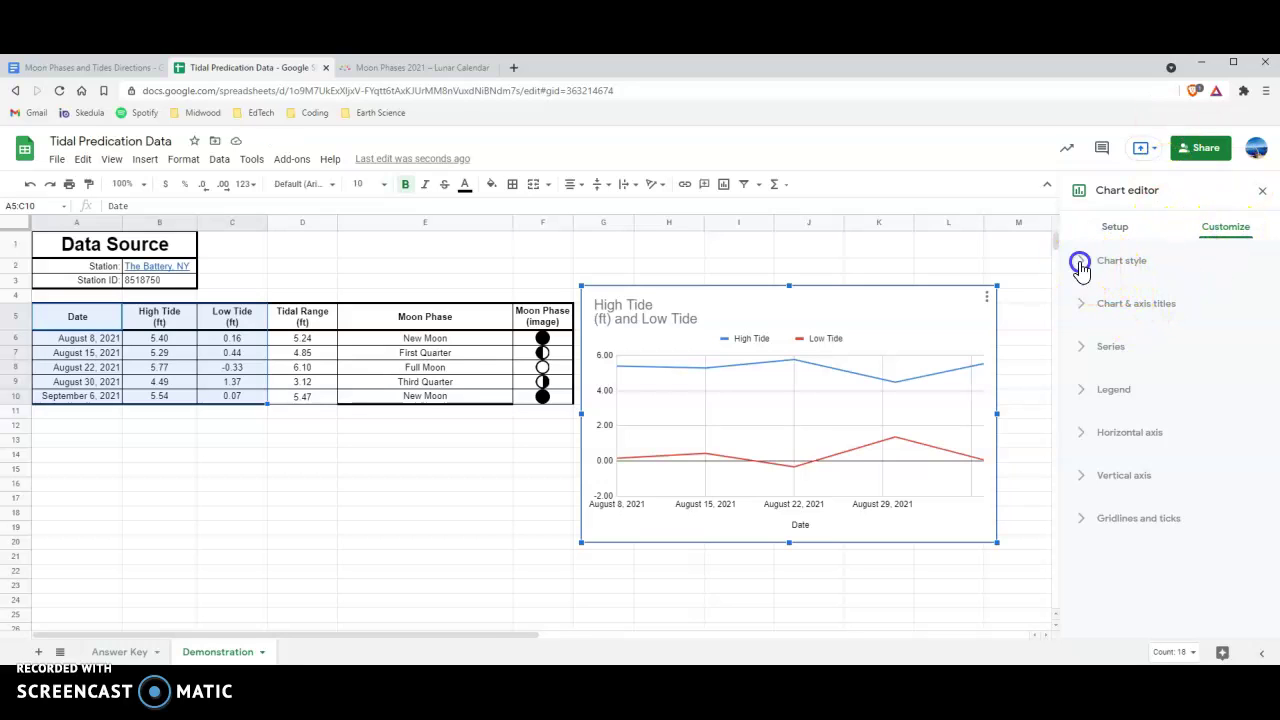
click(1079, 432)
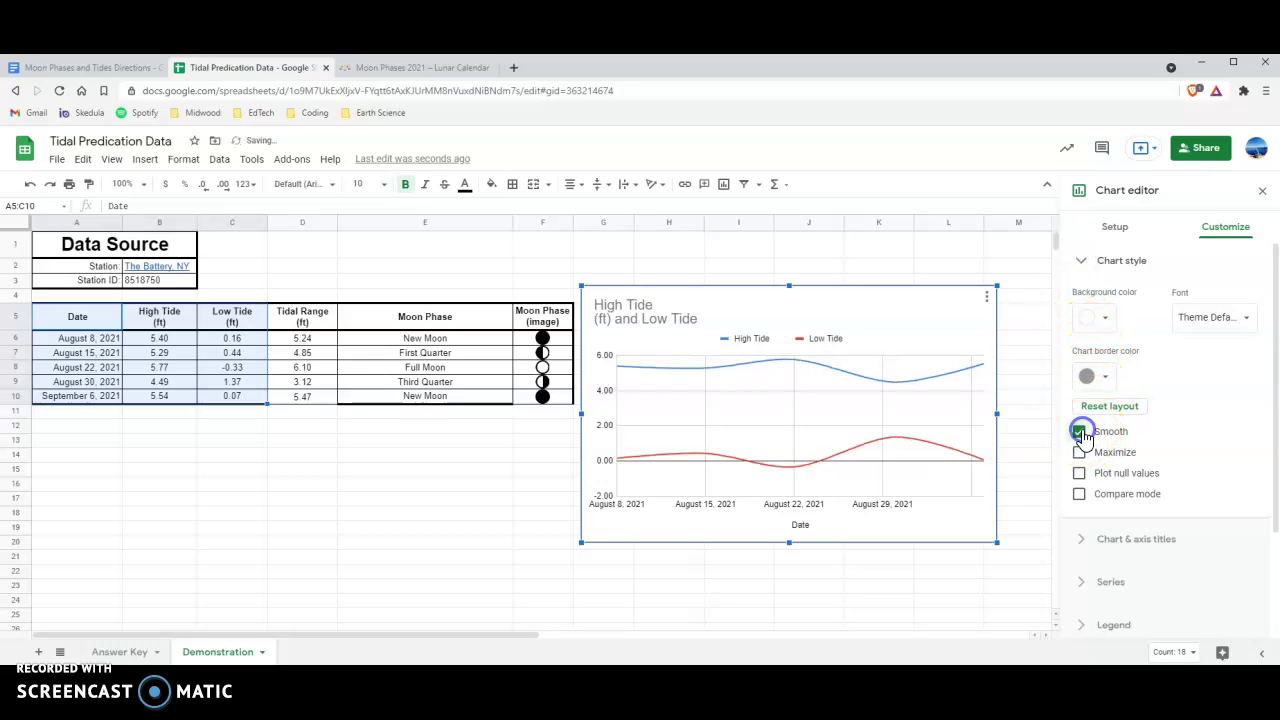
click(1080, 261)
Step: Retitle the chart "Tidal Prediction: August 8 - September 6, 2021"
click(1085, 315)
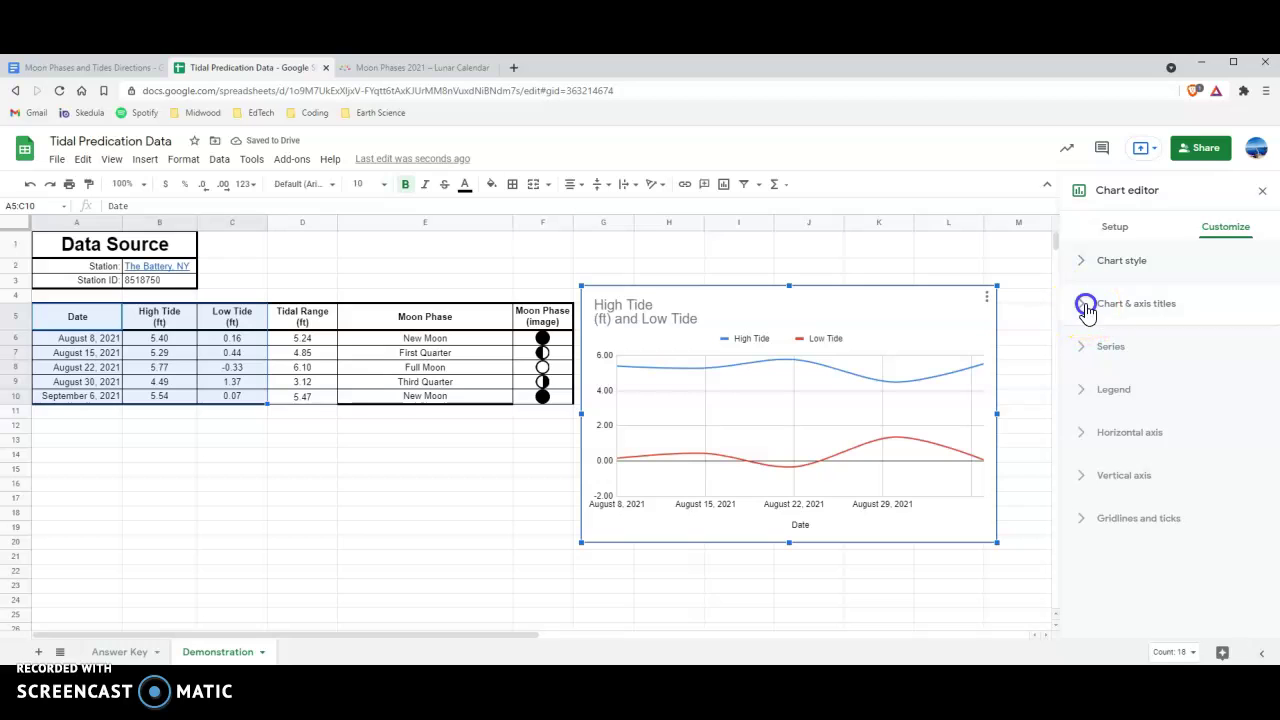
click(1104, 456)
drag(1104, 456, 1070, 385)
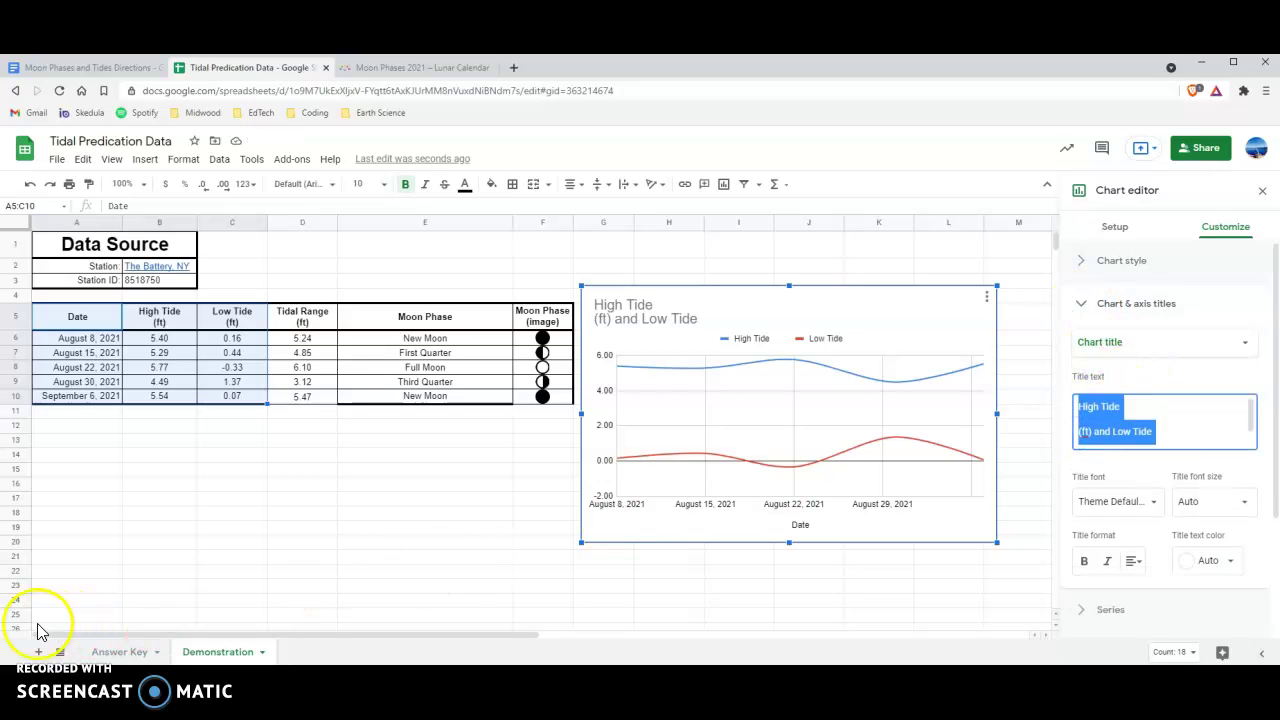
text(T)
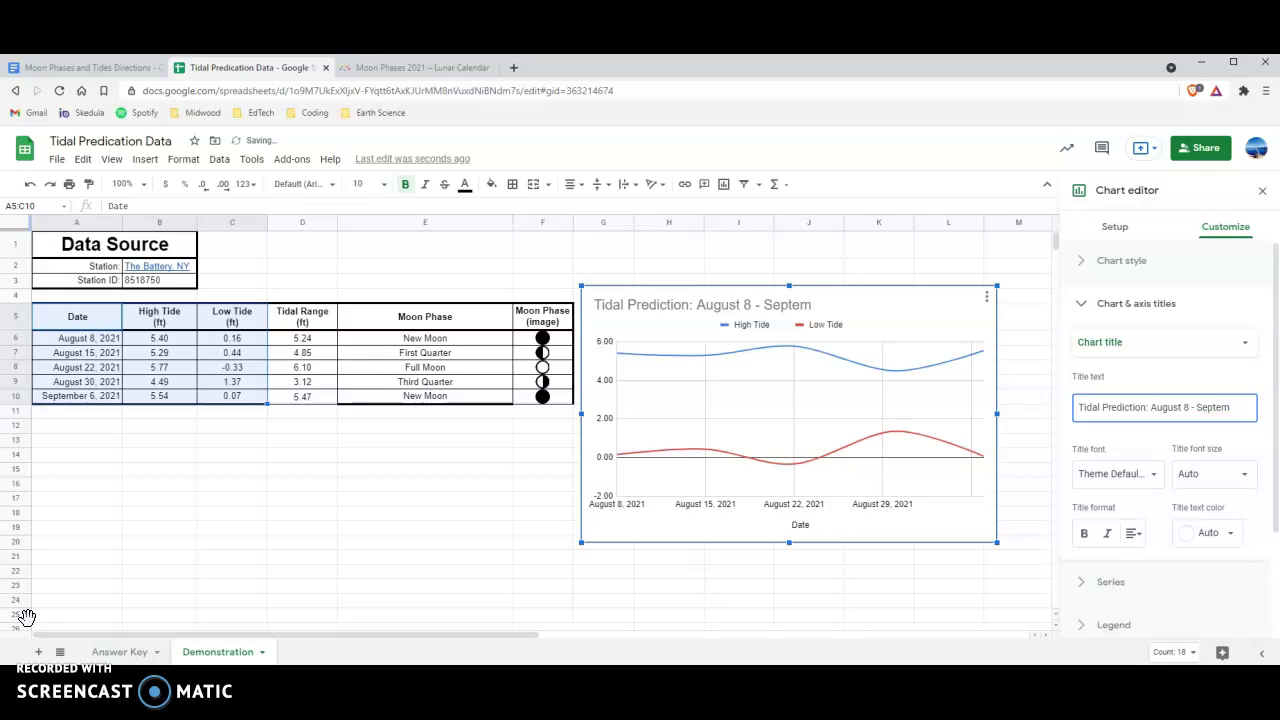
text(6, 2021)
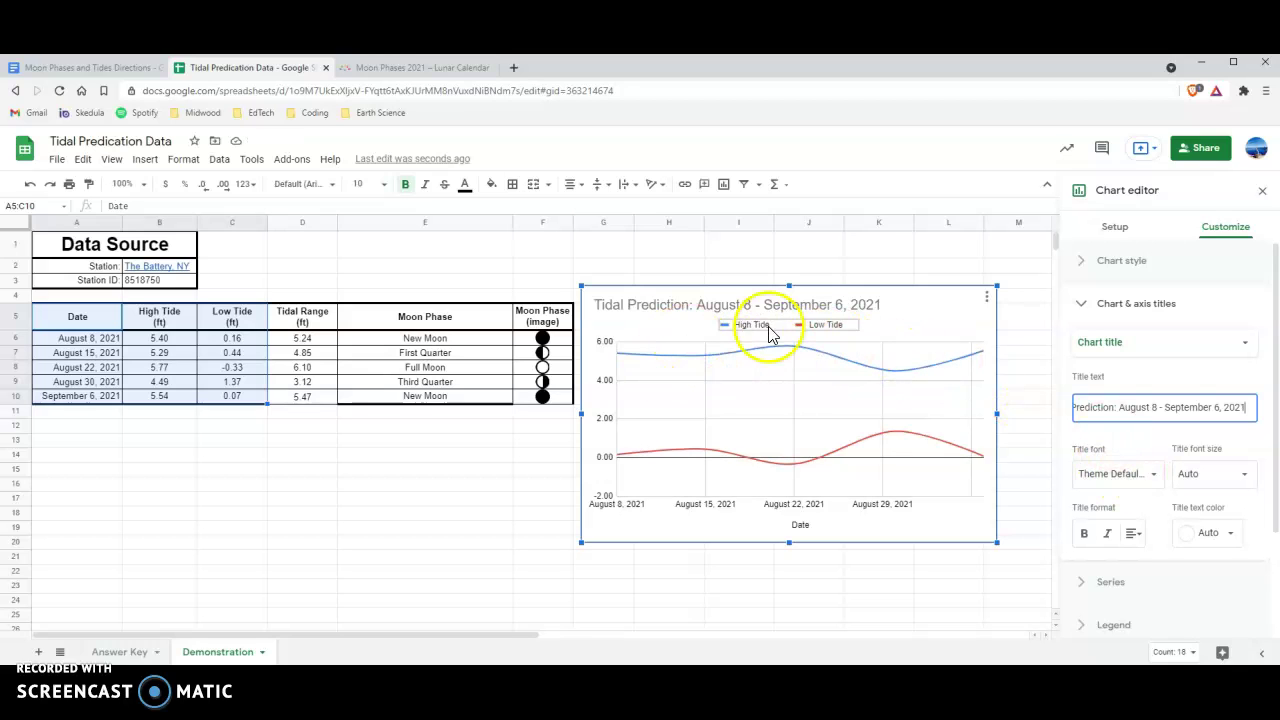
Step: Title the chart's vertical axis 'Tidal Prediction (ft)' in bold
click(1197, 352)
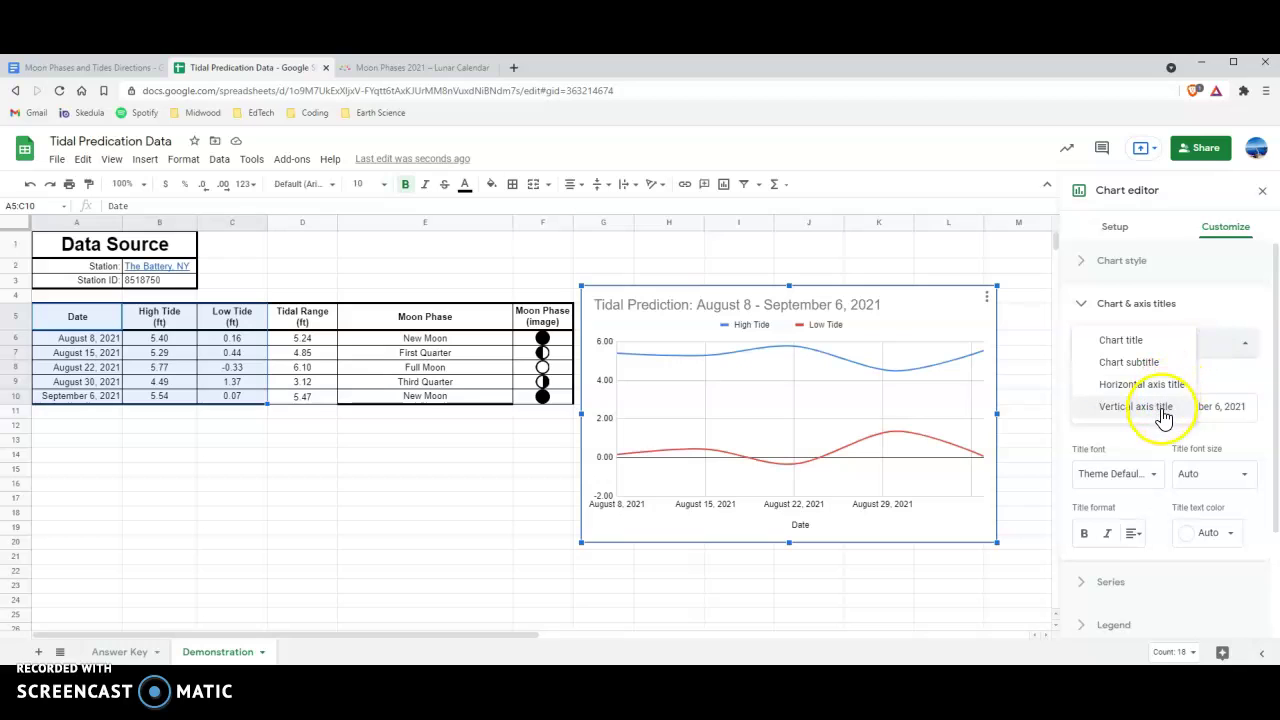
click(1135, 406)
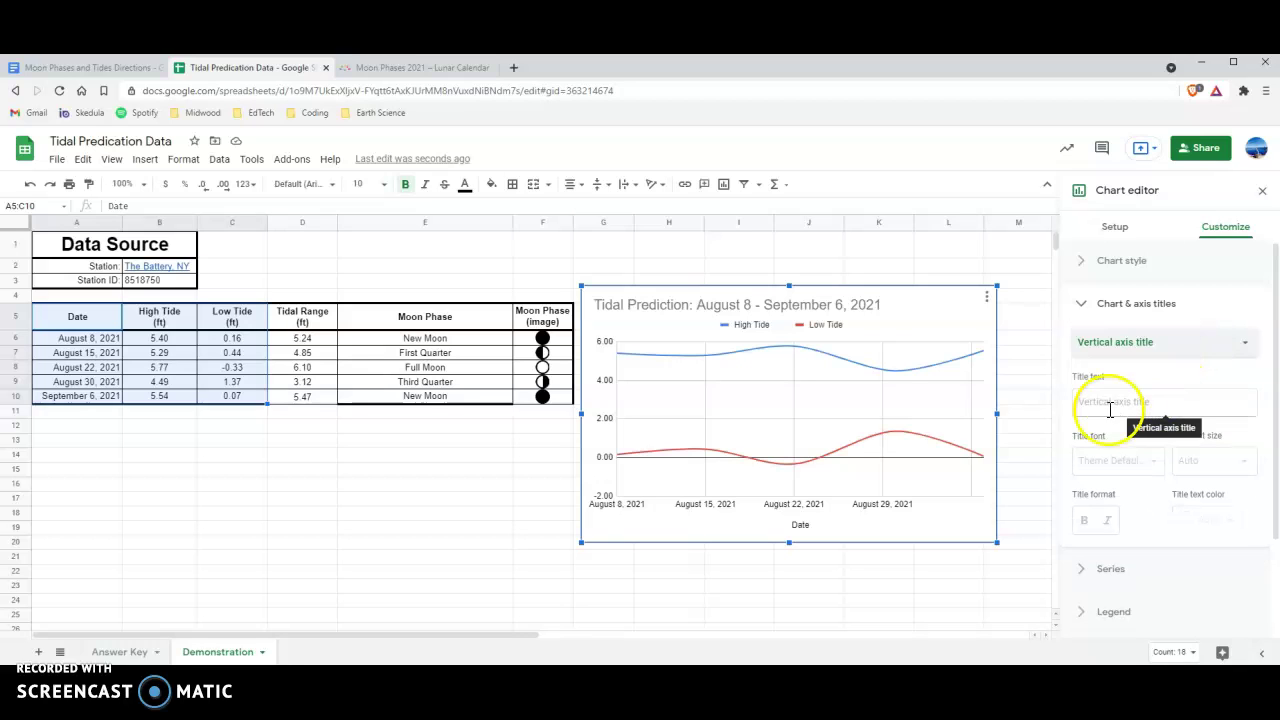
click(1140, 404)
text(Tidal)
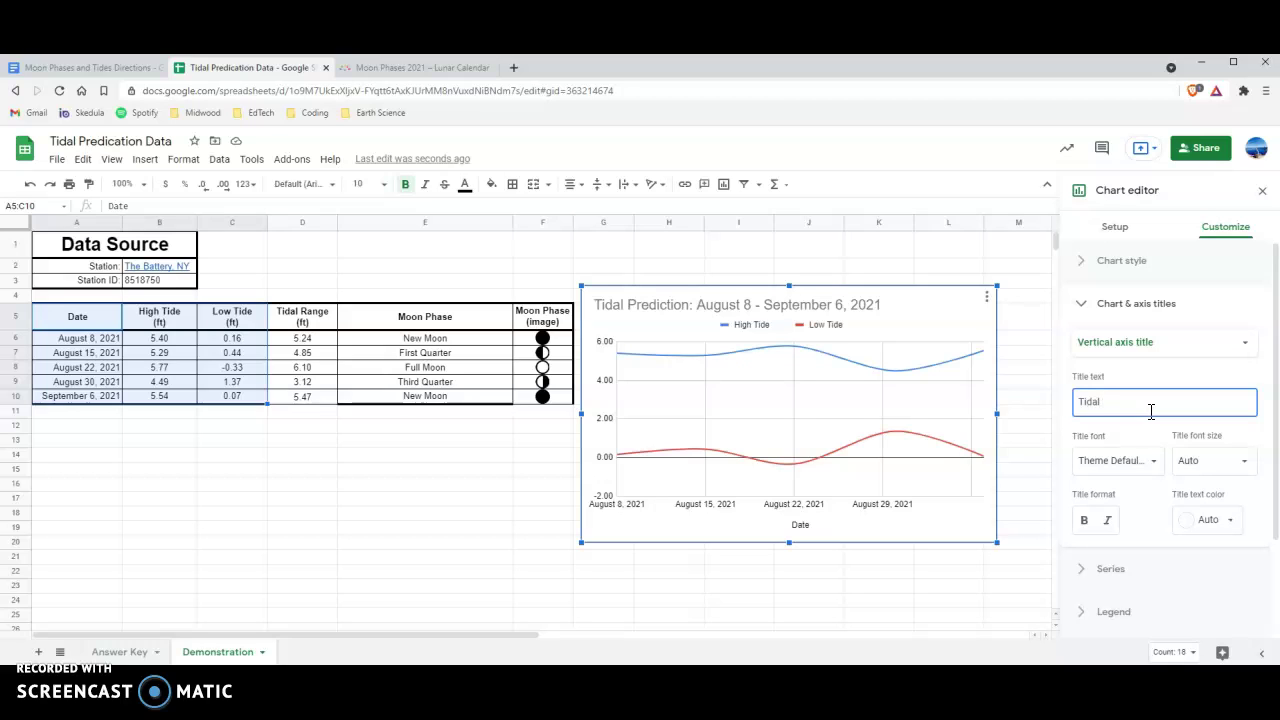
text( Prediction (ft)
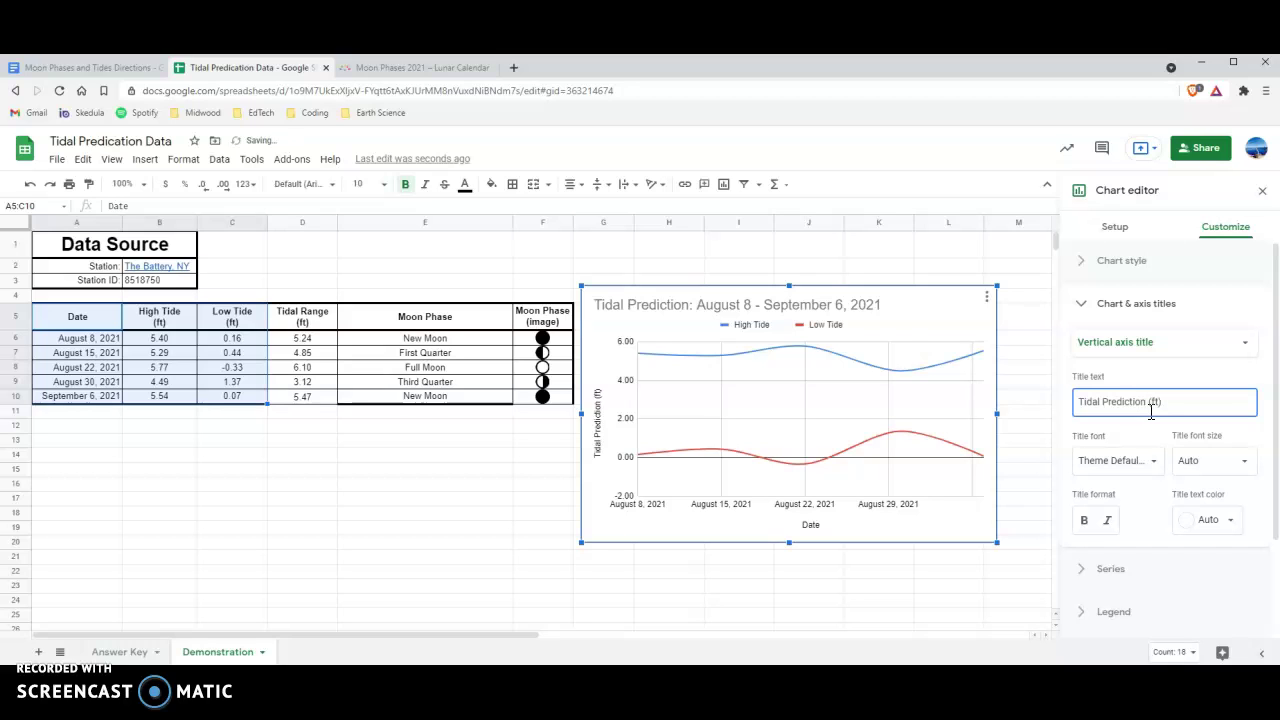
click(1084, 520)
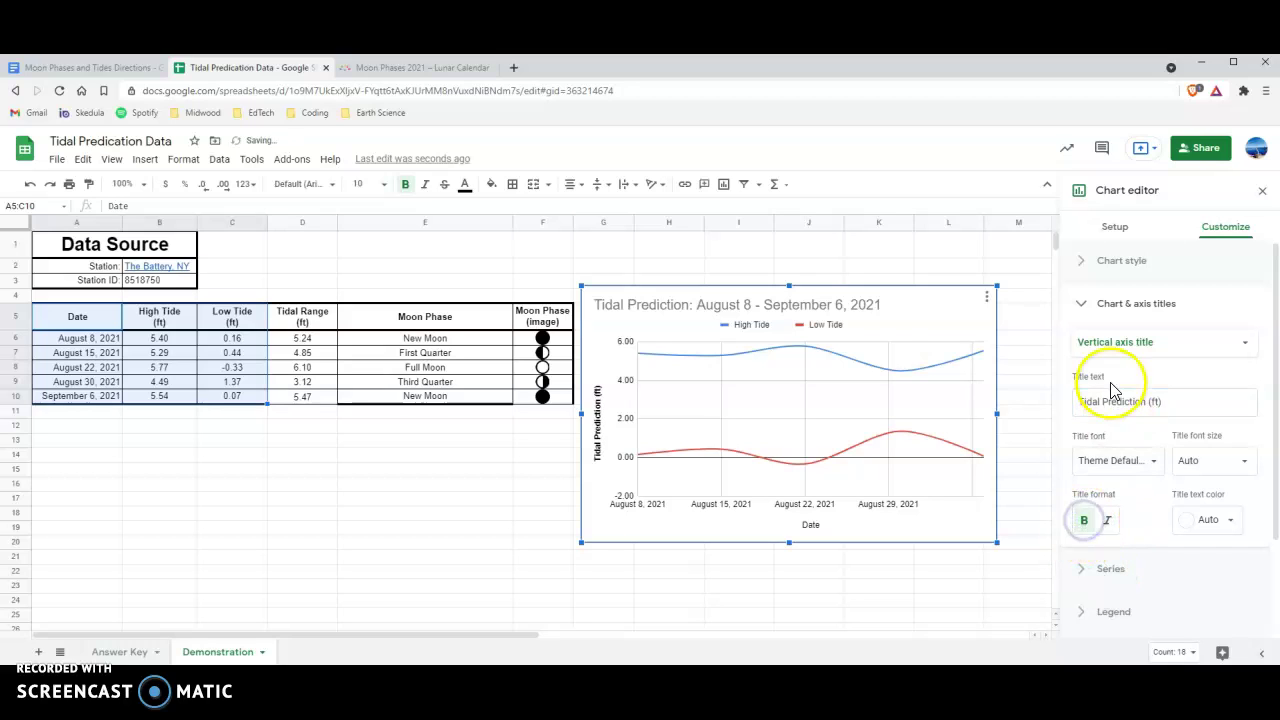
Step: Make the 'Date' horizontal axis title bold and close the chart editor
click(810, 524)
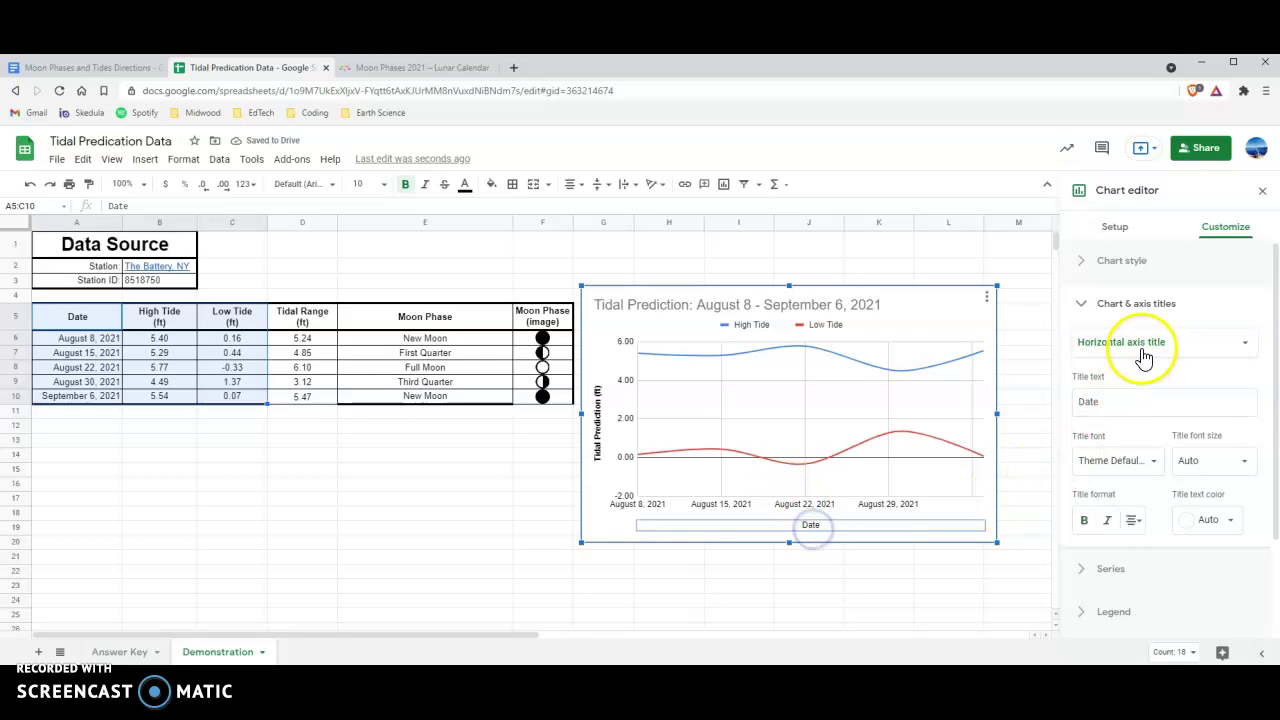
click(1084, 520)
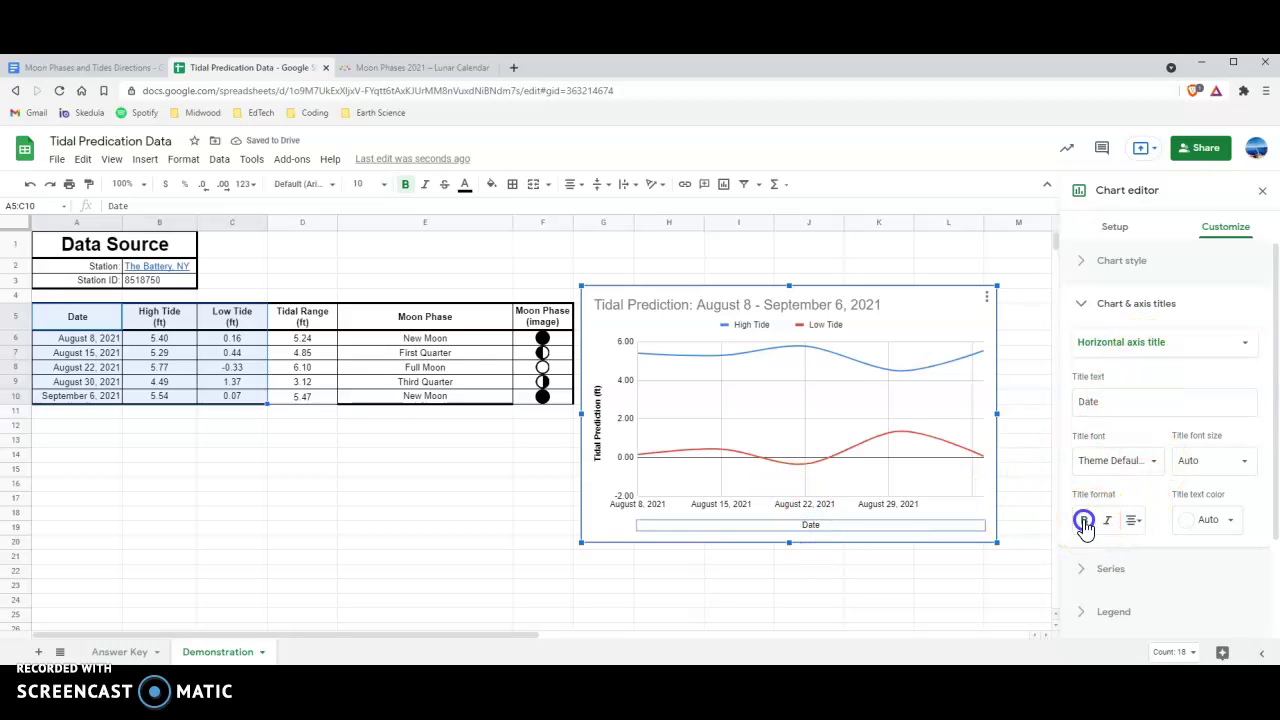
click(877, 571)
Step: Enlarge and widen the tide chart until its date axis also marks September 5, 2021
click(948, 320)
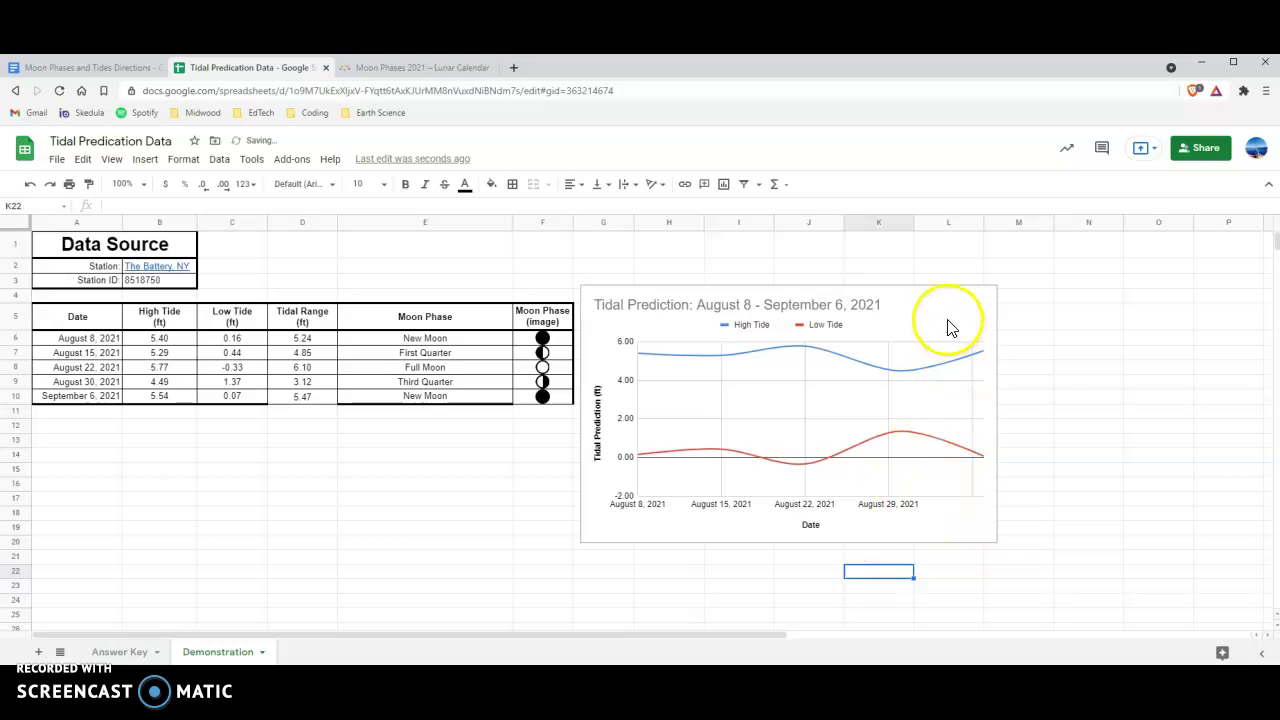
drag(997, 541, 1123, 511)
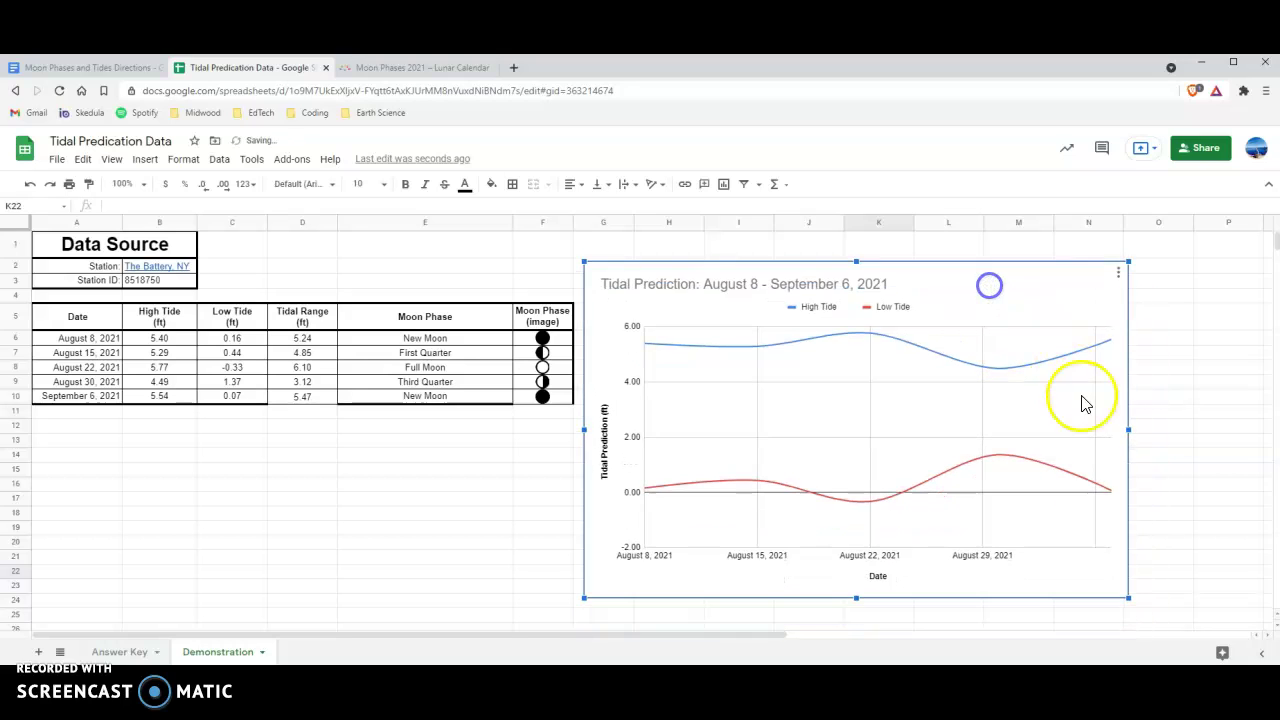
drag(1128, 427, 1228, 427)
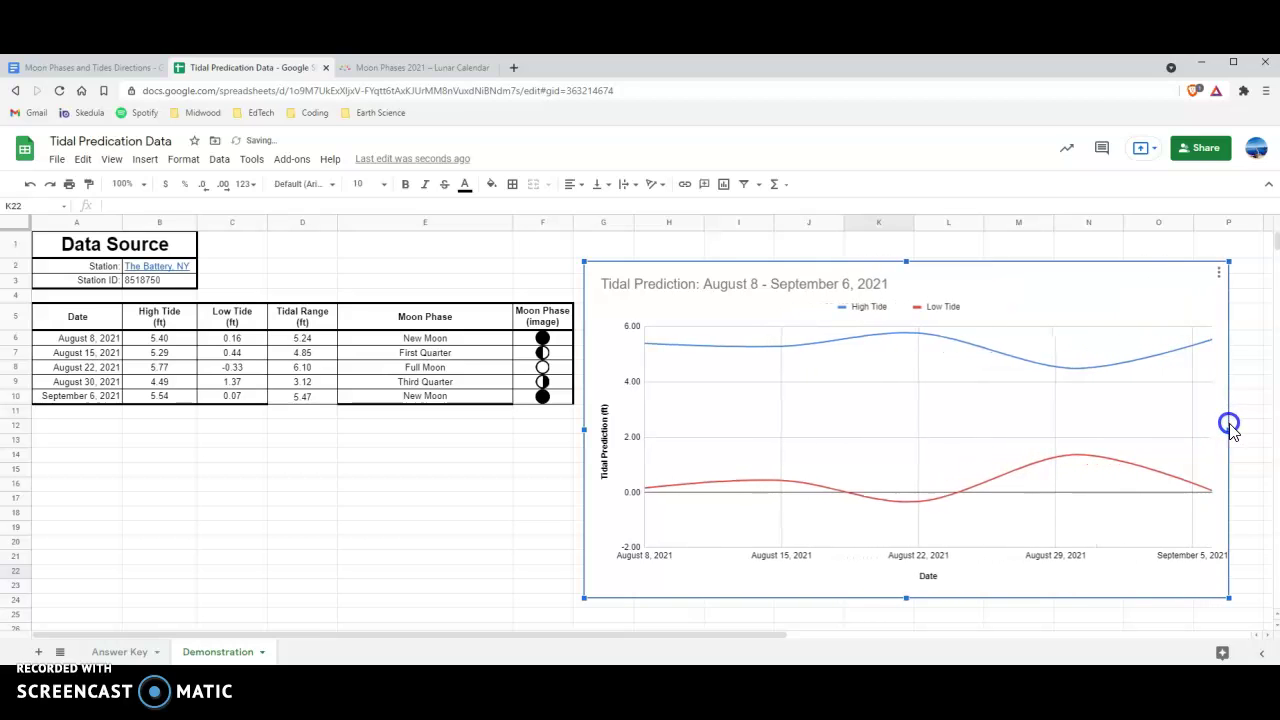